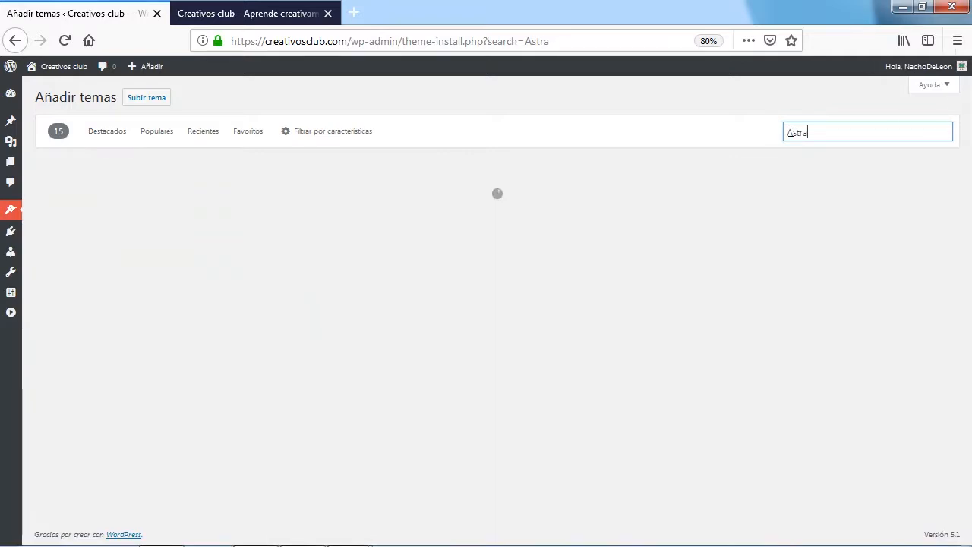
# Install and activate the Astra theme from the theme search results
pyautogui.moveTo(253, 366)
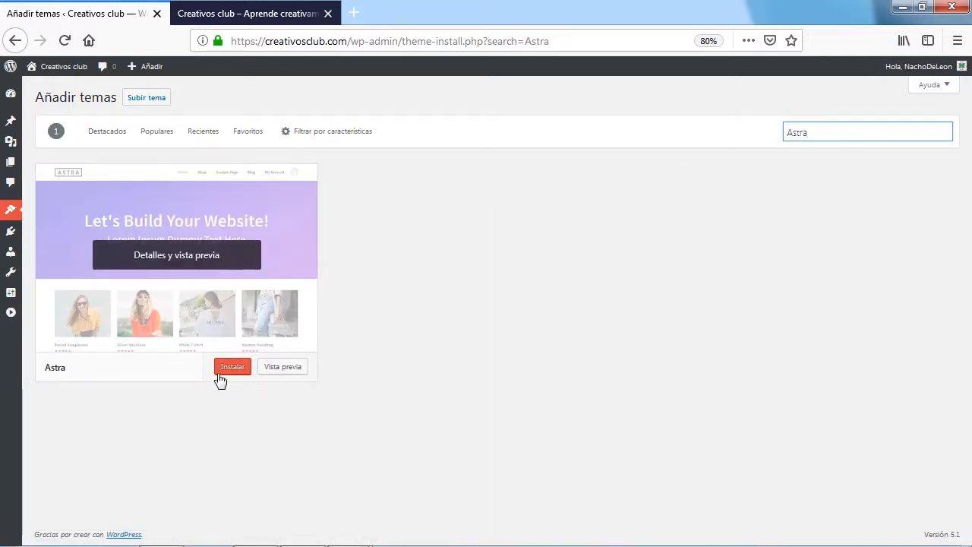
pyautogui.click(231, 376)
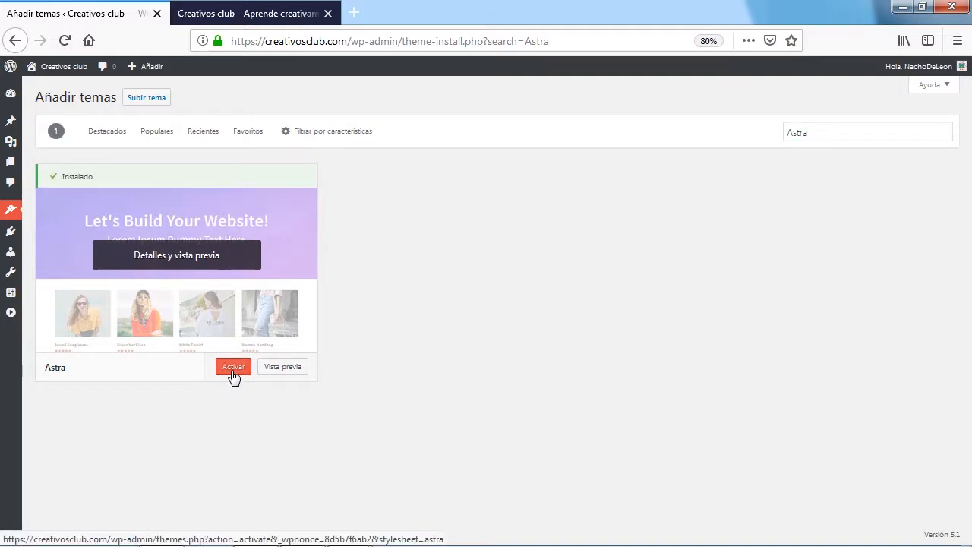
pyautogui.click(233, 368)
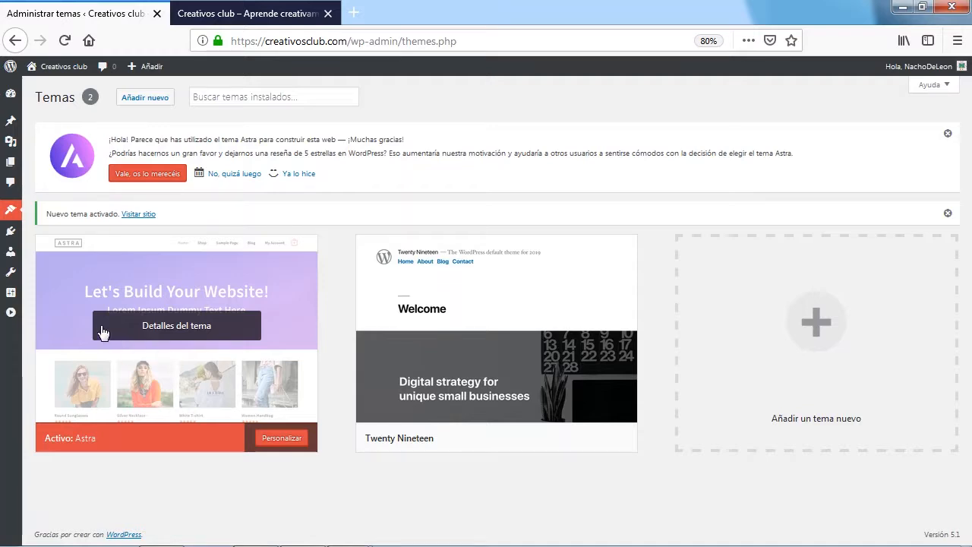
# Open the Astra options page, and open the theme customizer (Personalizar) in a new browser tab
pyautogui.moveTo(15, 216)
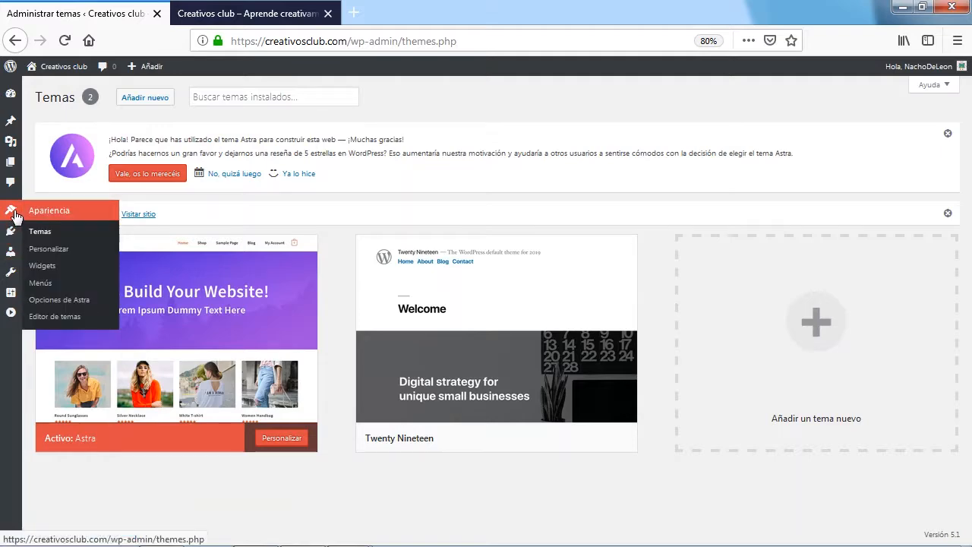
pyautogui.click(64, 302)
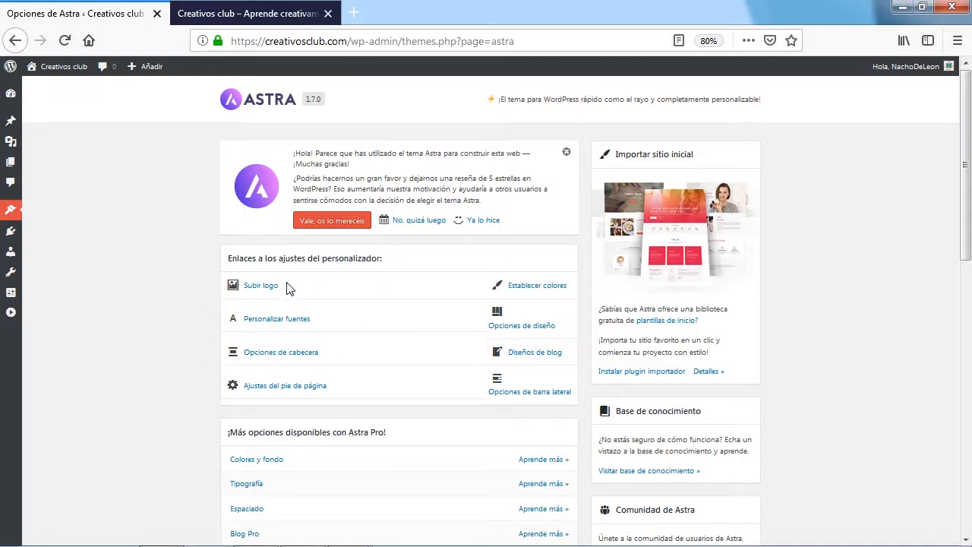
pyautogui.moveTo(13, 215)
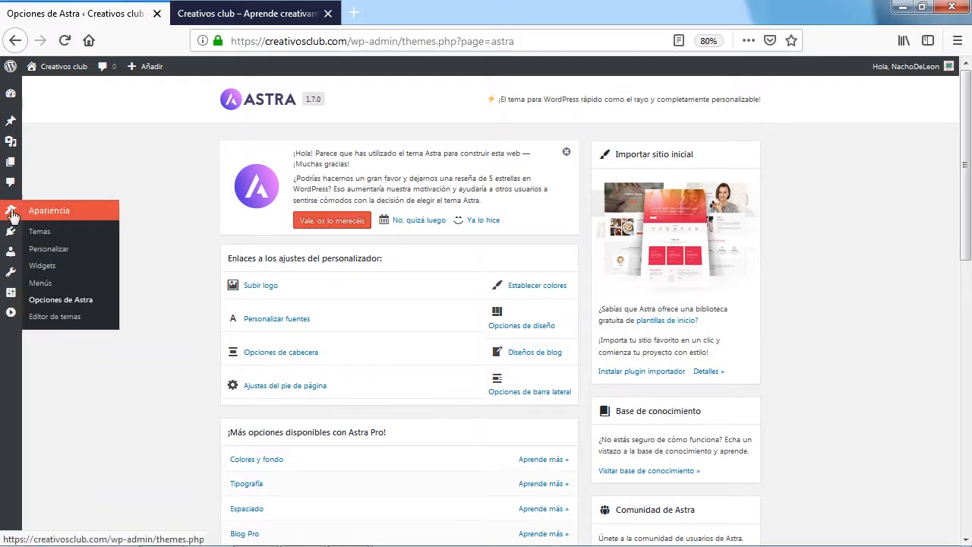
pyautogui.rightClick(65, 251)
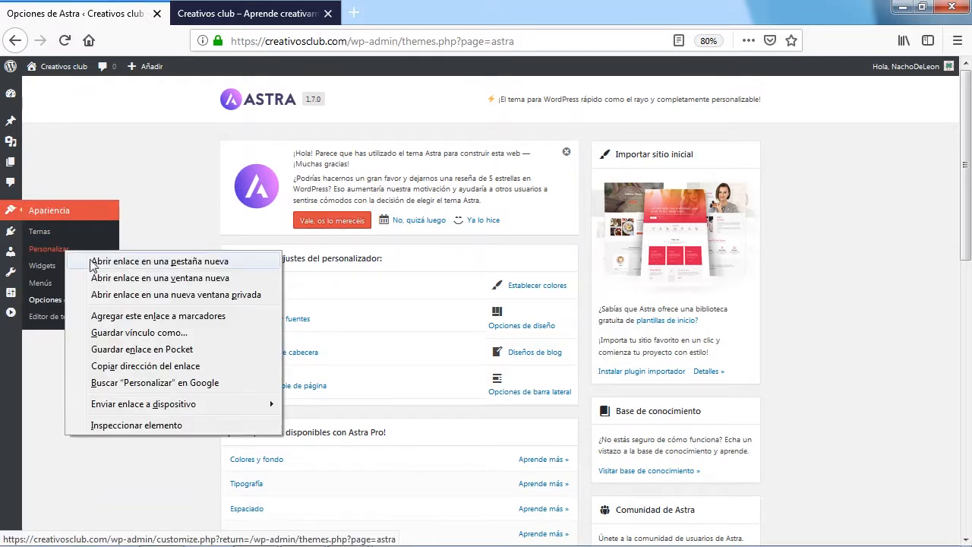
pyautogui.click(141, 261)
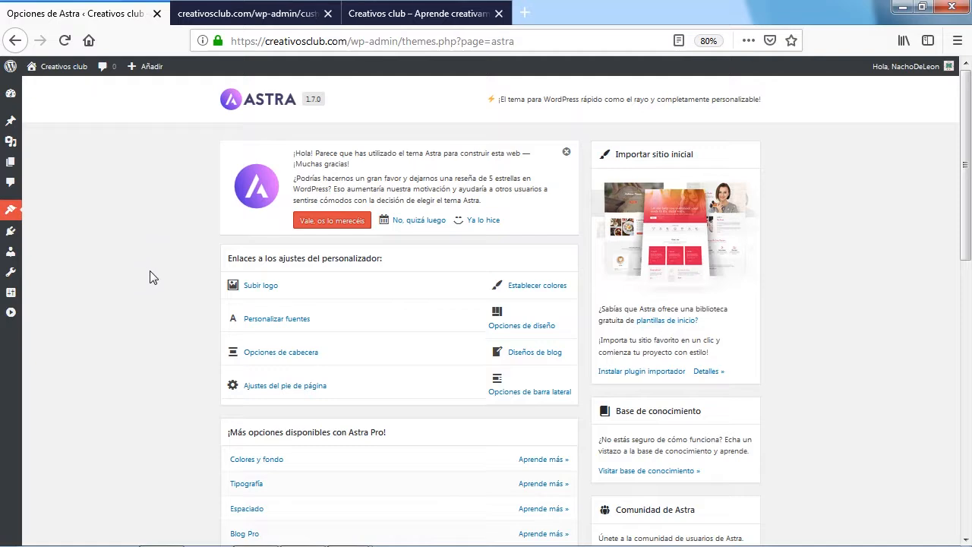
pyautogui.click(290, 18)
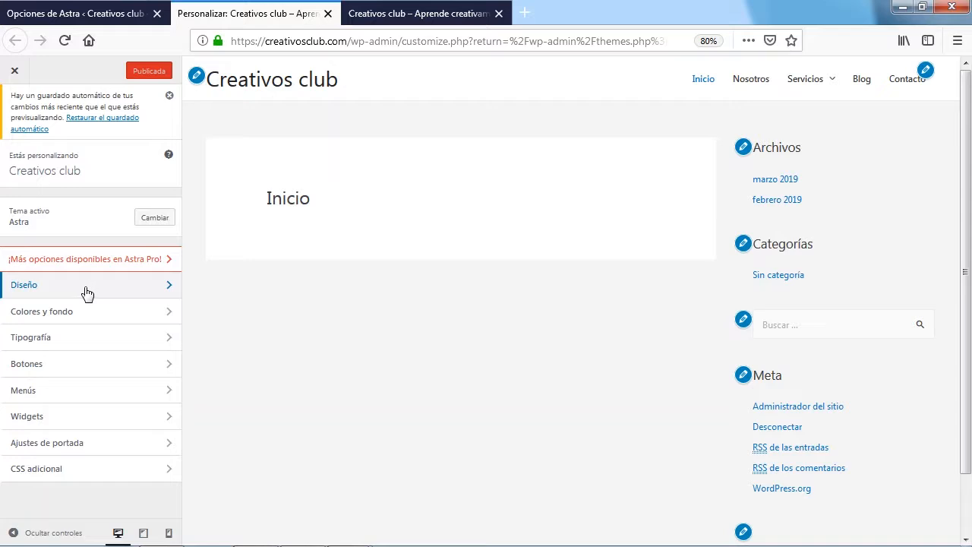
pyautogui.click(88, 292)
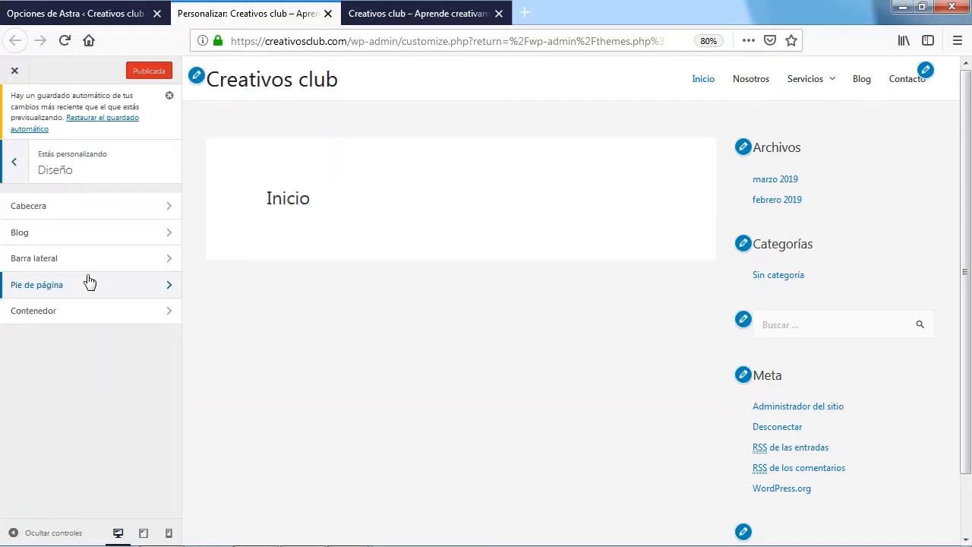
pyautogui.click(83, 211)
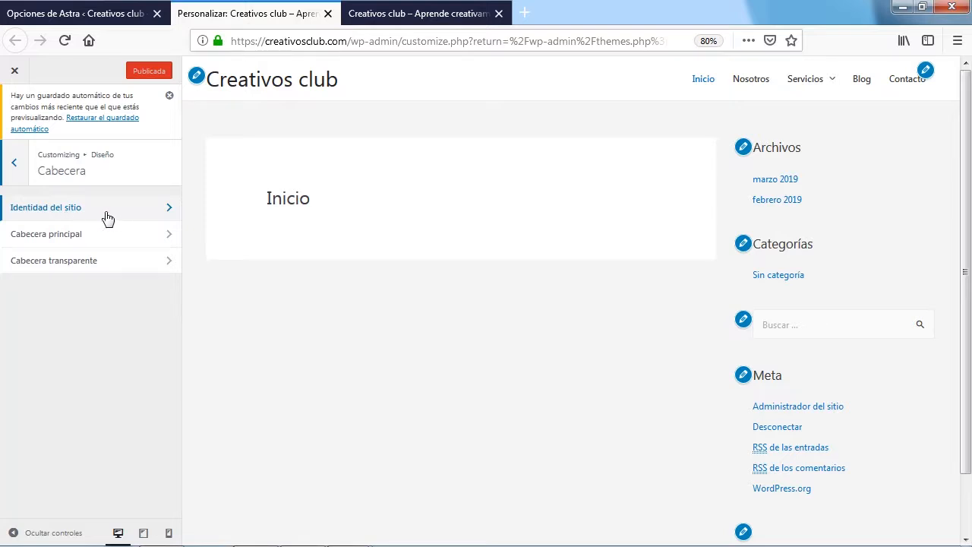
pyautogui.click(10, 173)
pyautogui.click(11, 173)
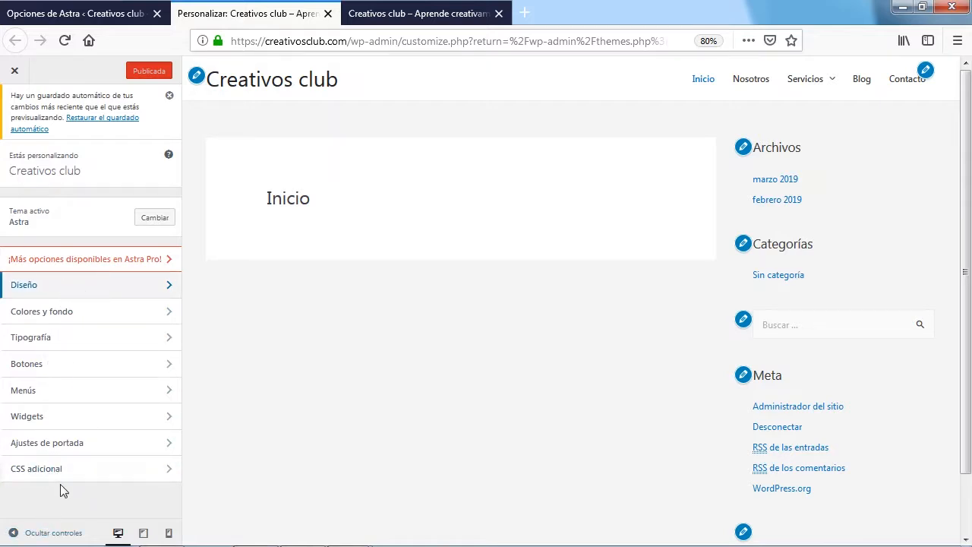
# Open the Identidad del sitio settings in the Cabecera section of the Diseño options
pyautogui.click(72, 288)
pyautogui.click(68, 210)
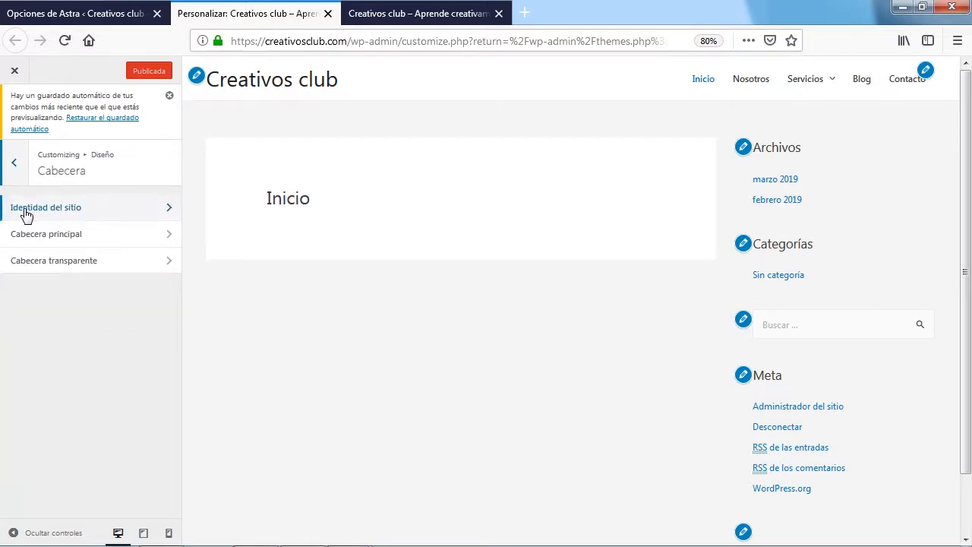
pyautogui.click(112, 211)
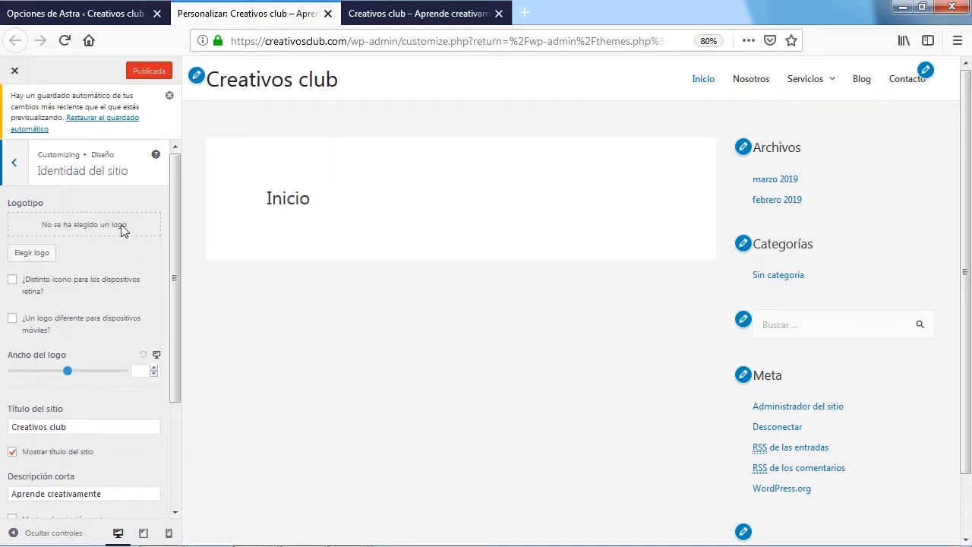
# Start uploading a file for the site logo and browse to the creativos club folder on the desktop
pyautogui.click(34, 255)
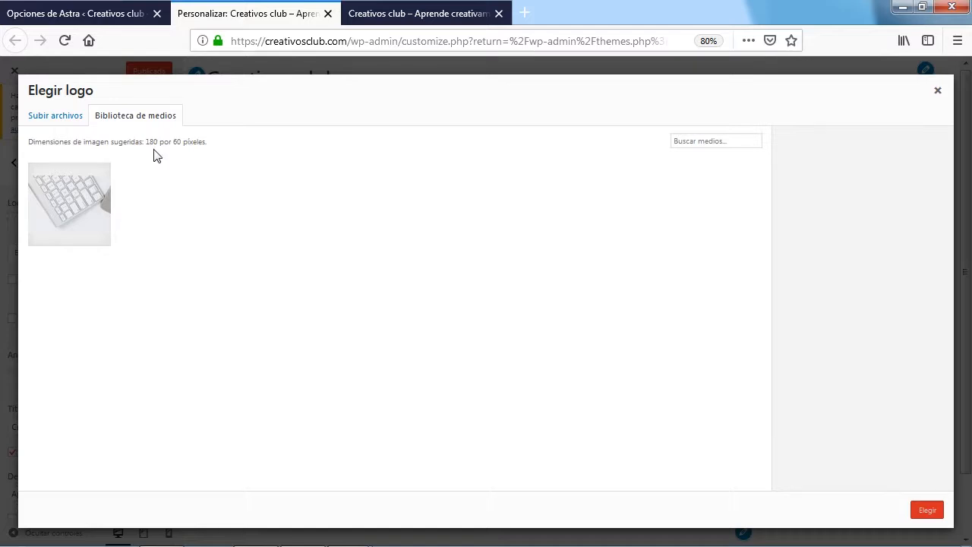
pyautogui.click(56, 120)
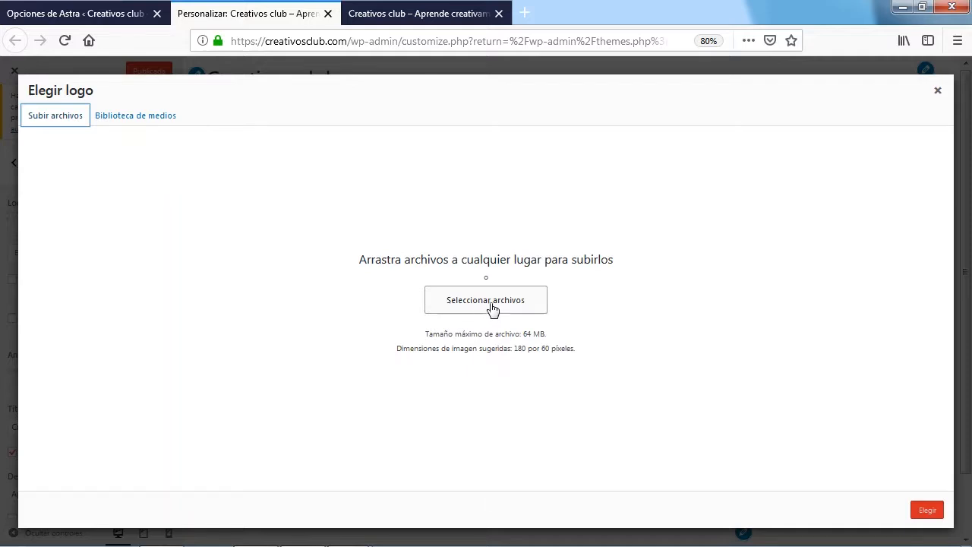
pyautogui.click(491, 303)
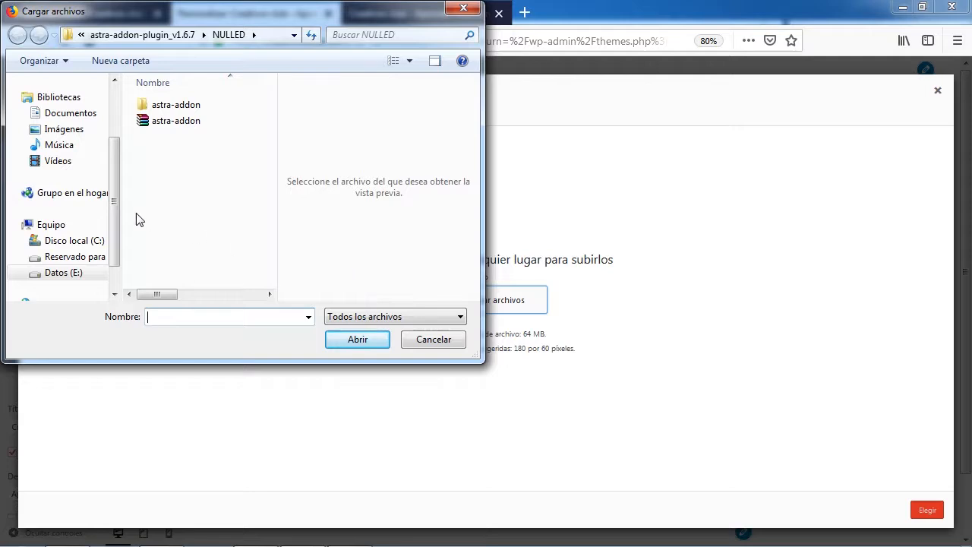
pyautogui.scroll(3, 112, 208)
pyautogui.click(70, 121)
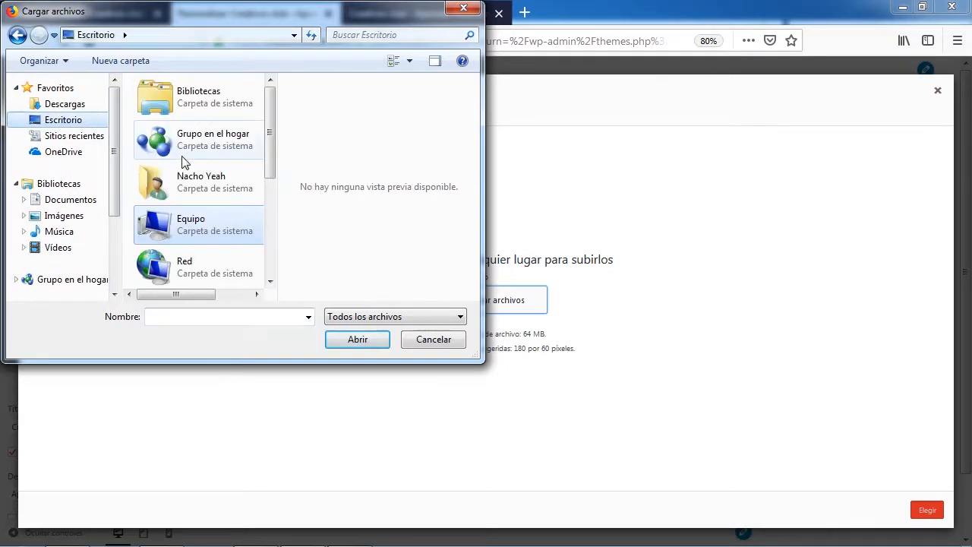
pyautogui.moveTo(271, 143); pyautogui.dragTo(271, 271)
pyautogui.doubleClick(193, 262)
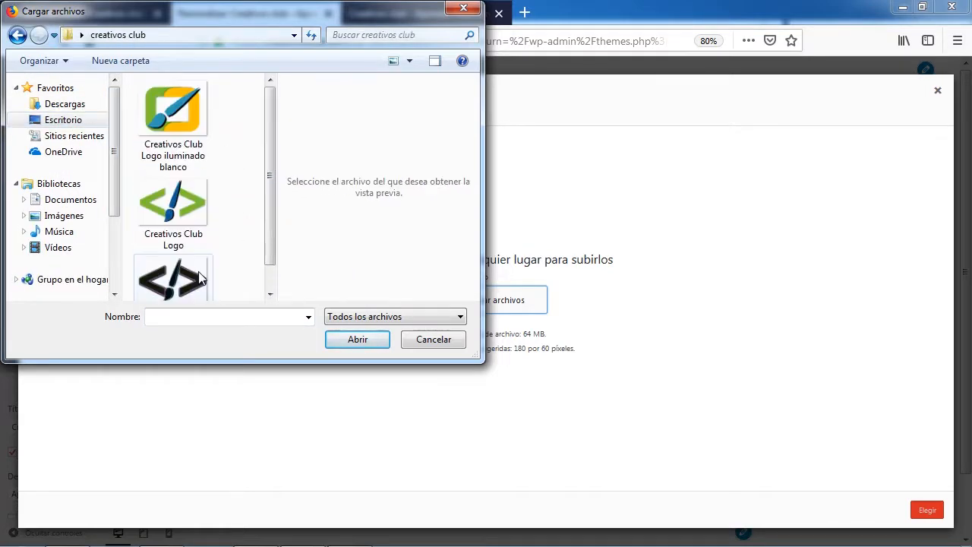
# Check the pixel dimensions of the Creativos Club Logo iluminado blanco image in its properties, and close the file chooser
pyautogui.click(192, 124)
pyautogui.rightClick(191, 118)
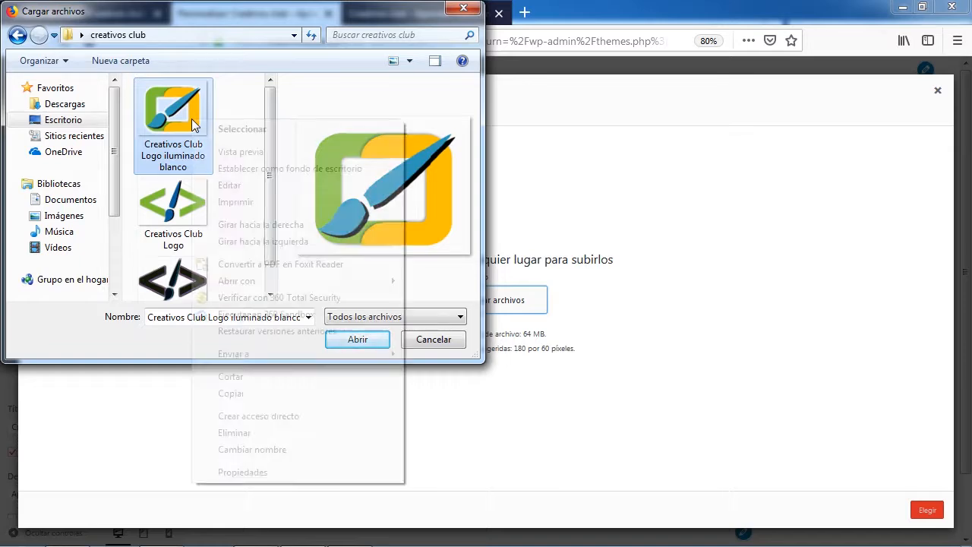
pyautogui.click(243, 472)
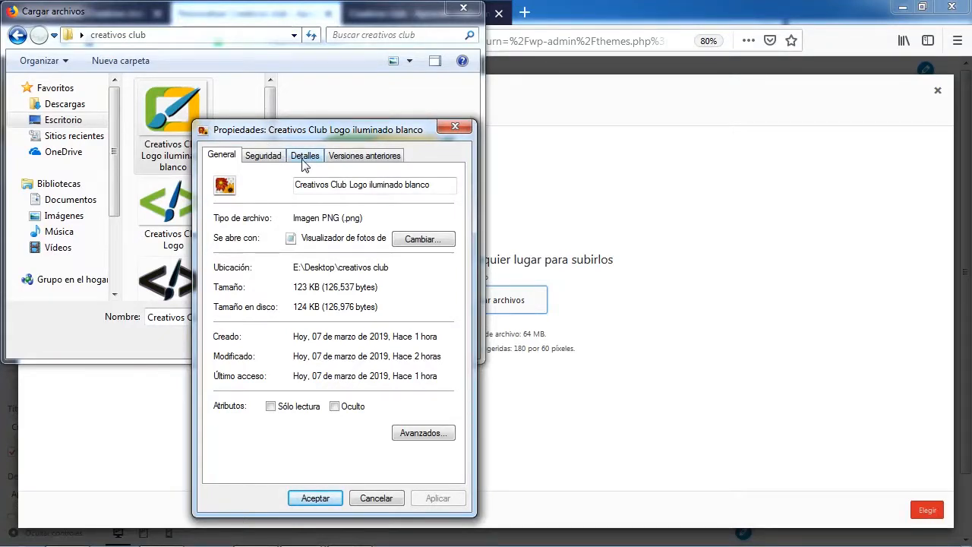
pyautogui.click(306, 161)
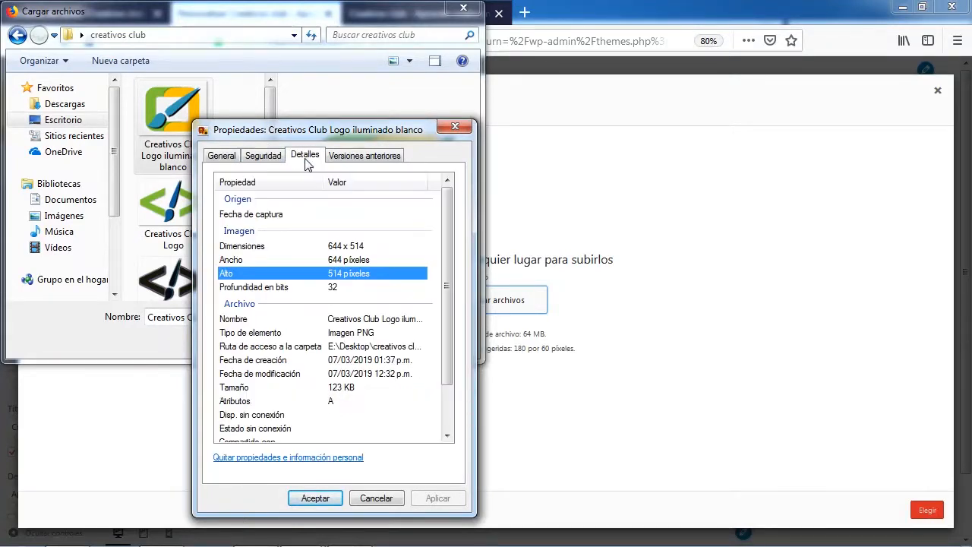
pyautogui.click(330, 249)
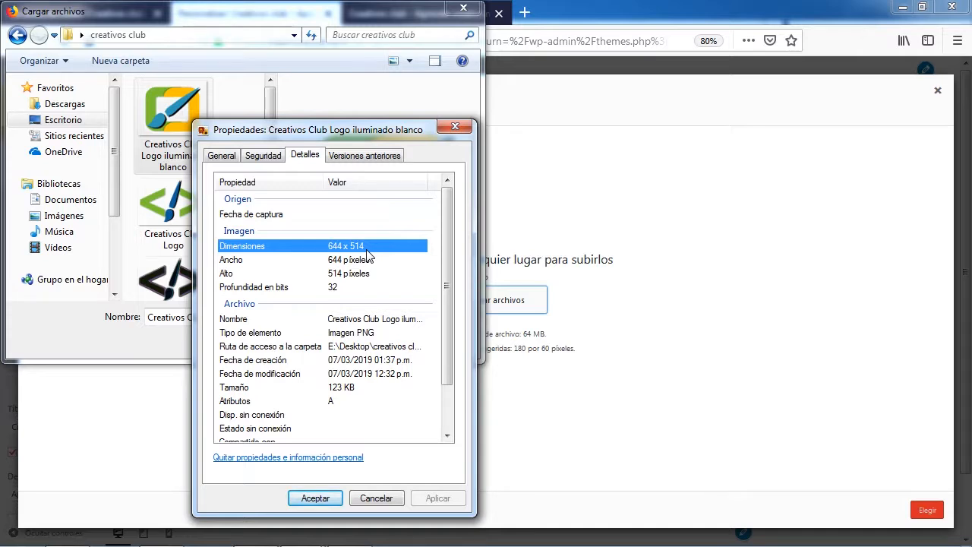
pyautogui.click(456, 127)
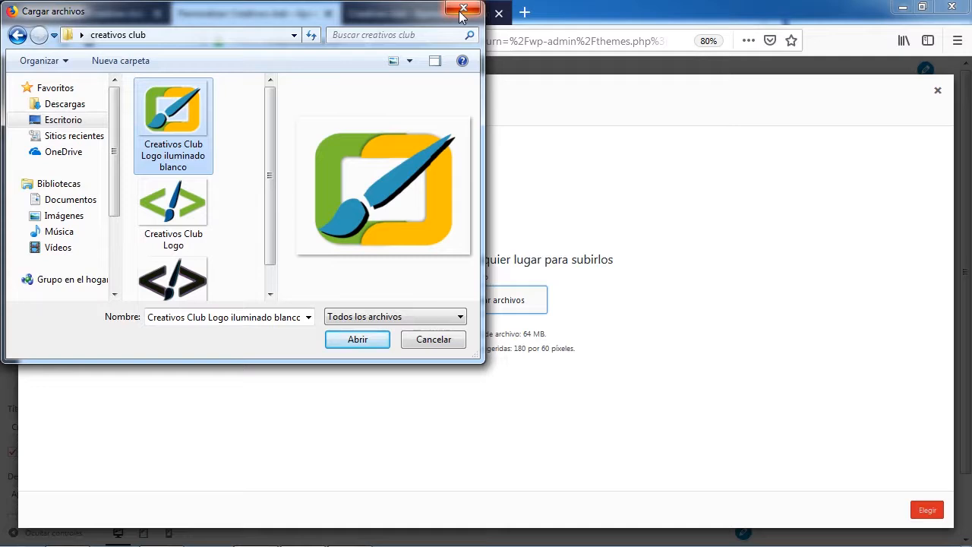
pyautogui.click(461, 10)
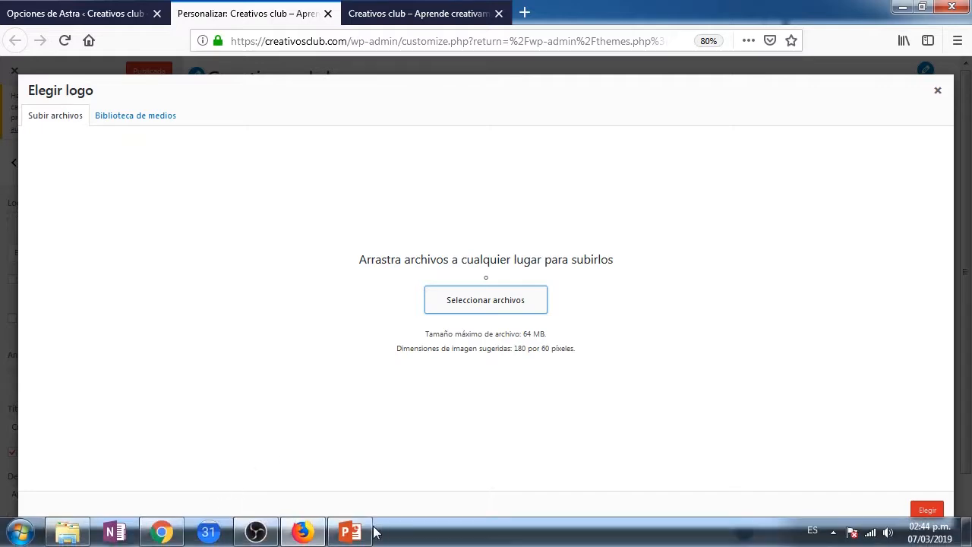
# Switch to File Explorer and open the Creativos Club Logo iluminado blanco image in Paint
pyautogui.click(76, 533)
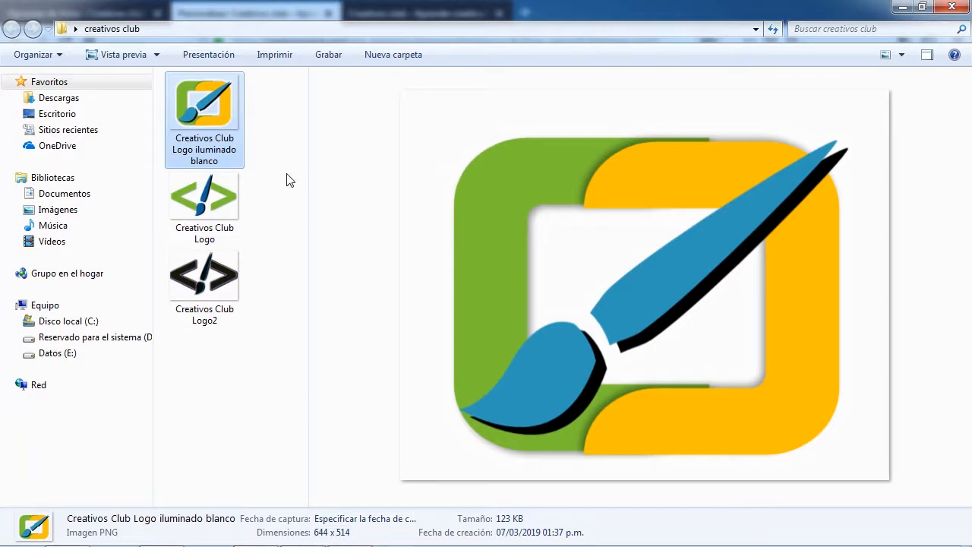
pyautogui.rightClick(211, 101)
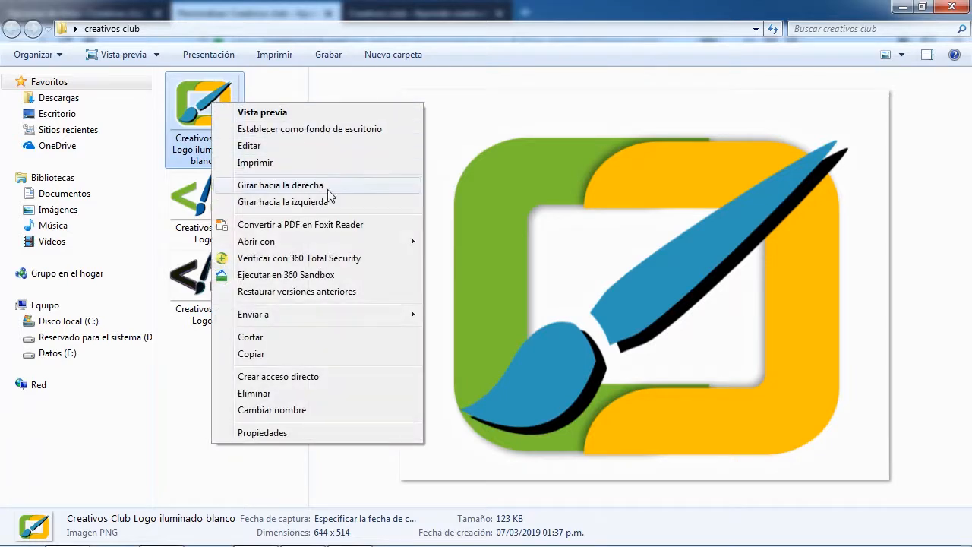
pyautogui.moveTo(313, 241)
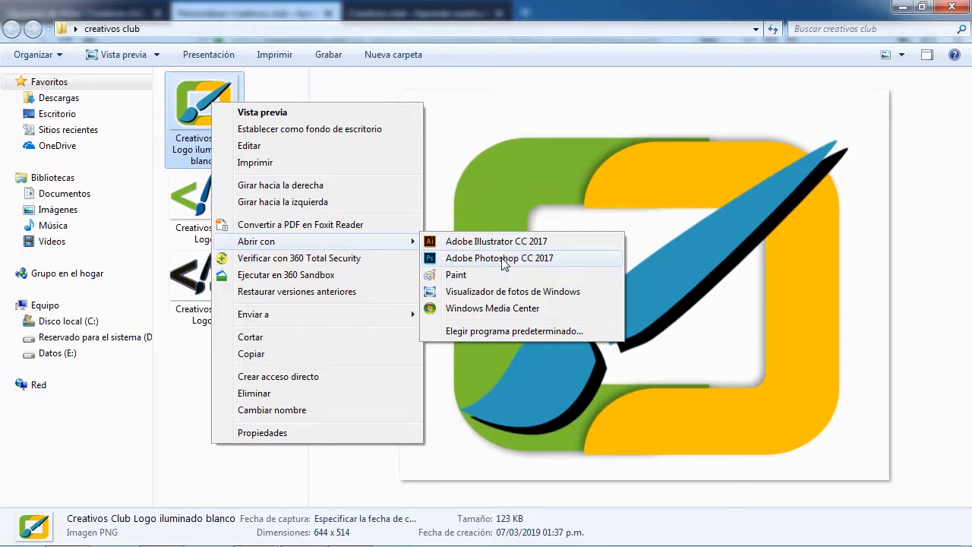
pyautogui.click(458, 276)
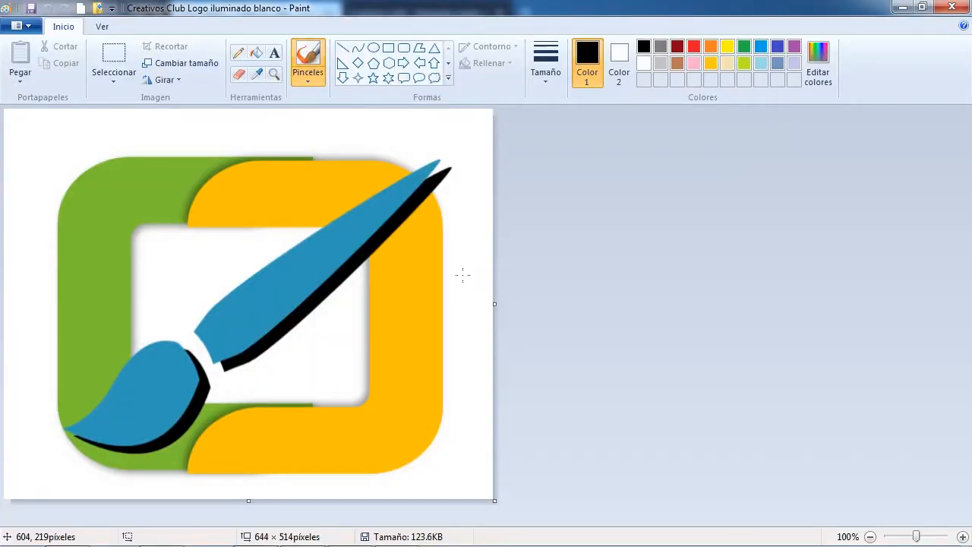
# Resize the logo image to a horizontal size of 180 pixels, keeping the aspect ratio
pyautogui.click(174, 63)
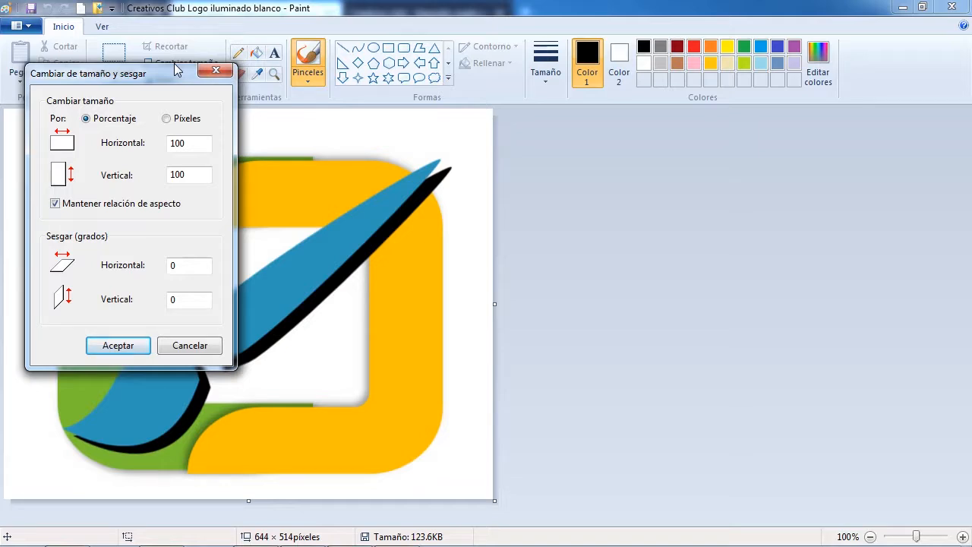
pyautogui.click(168, 121)
pyautogui.moveTo(195, 143); pyautogui.dragTo(171, 143)
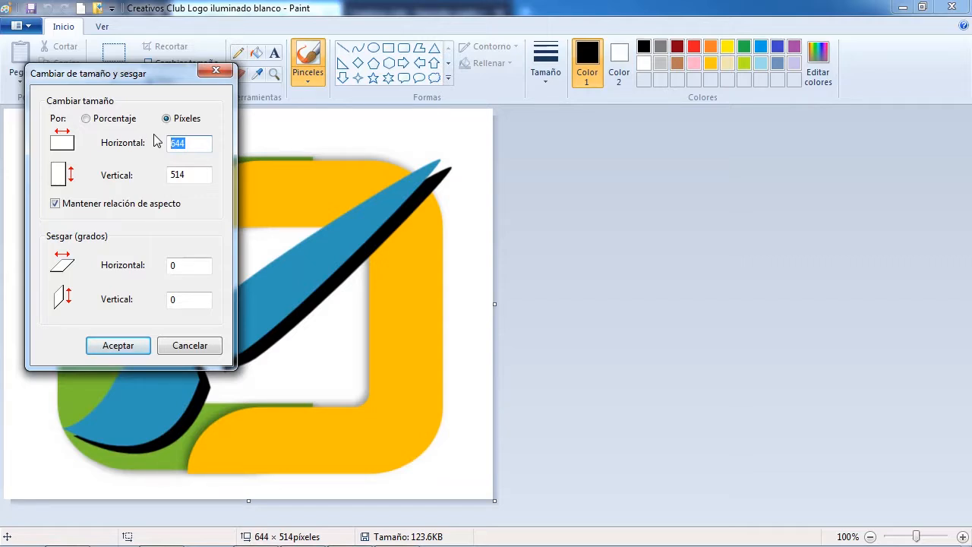
pyautogui.write('180')
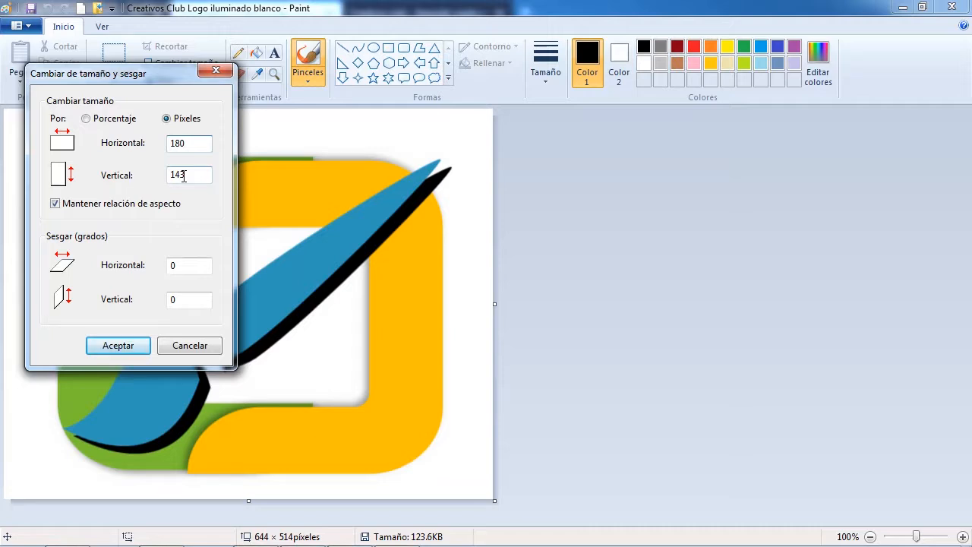
pyautogui.click(128, 348)
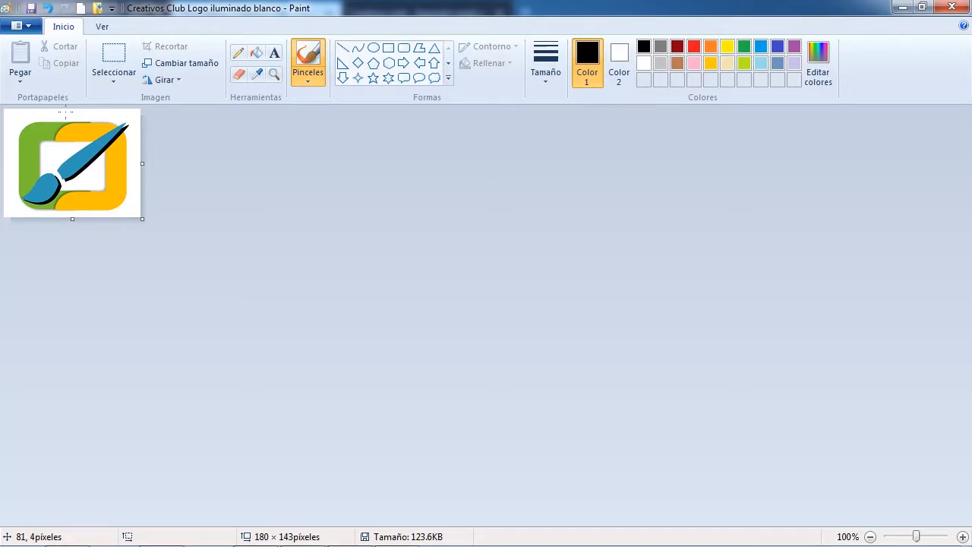
# Save the resized logo as a JPG image named Creativos Club Logotipo 180 in the creativos club folder, accepting the loss of transparency
pyautogui.click(34, 30)
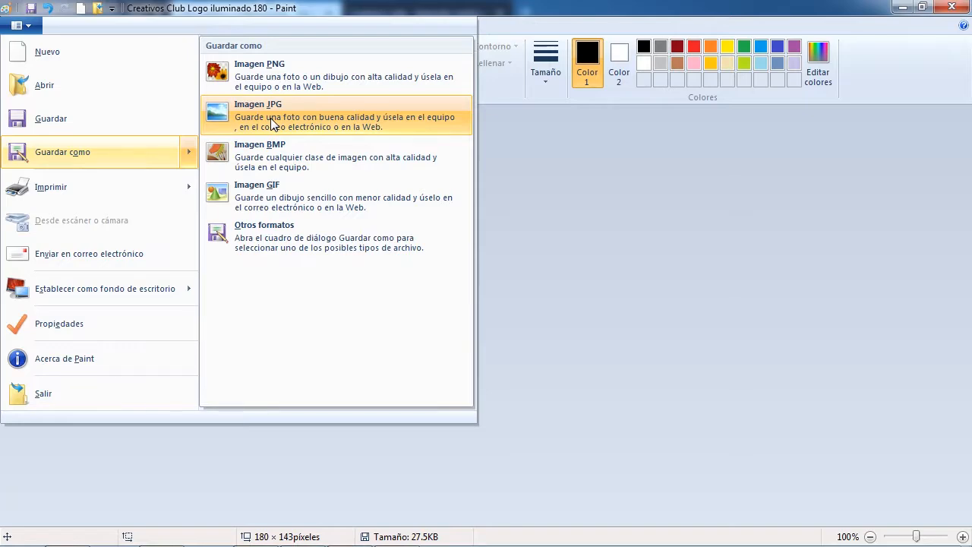
pyautogui.click(272, 122)
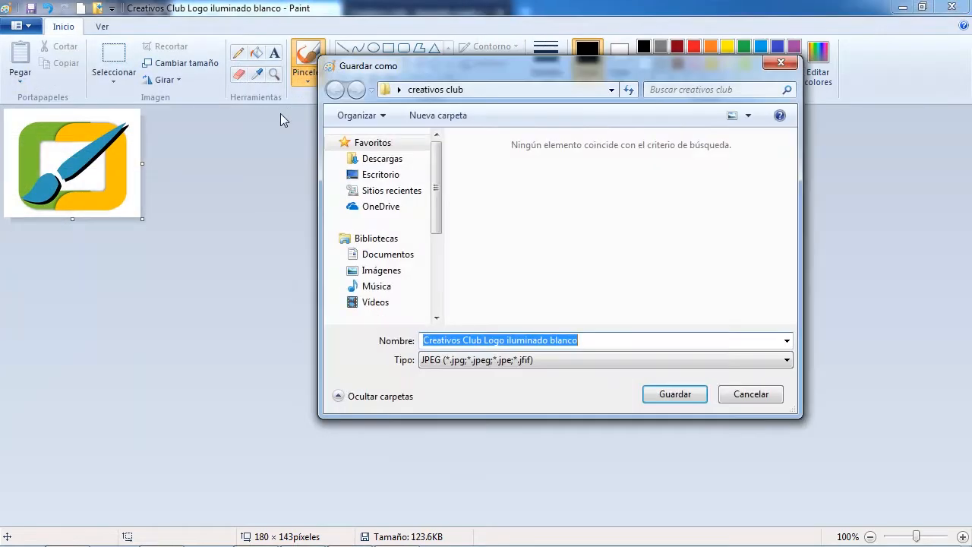
pyautogui.click(593, 340)
pyautogui.moveTo(586, 340); pyautogui.dragTo(504, 341)
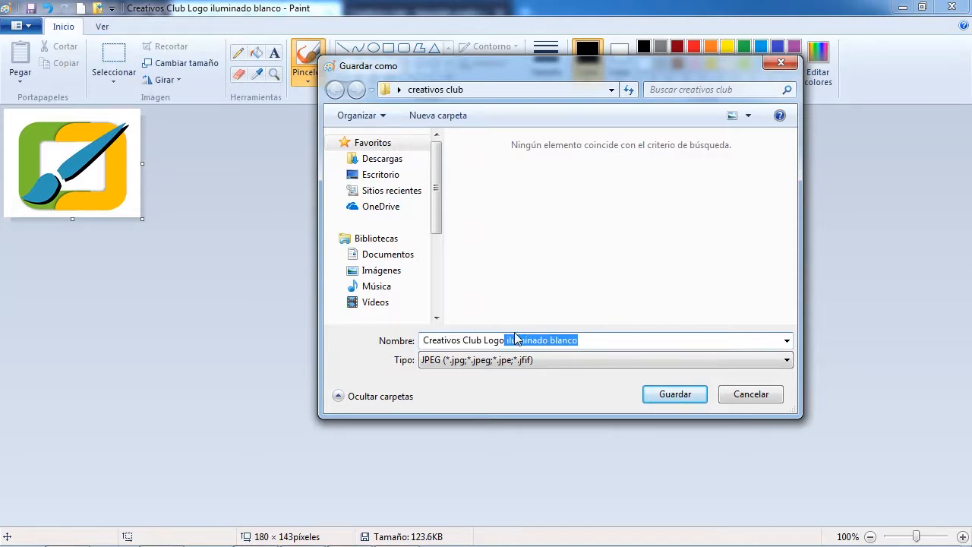
pyautogui.write('tipo')
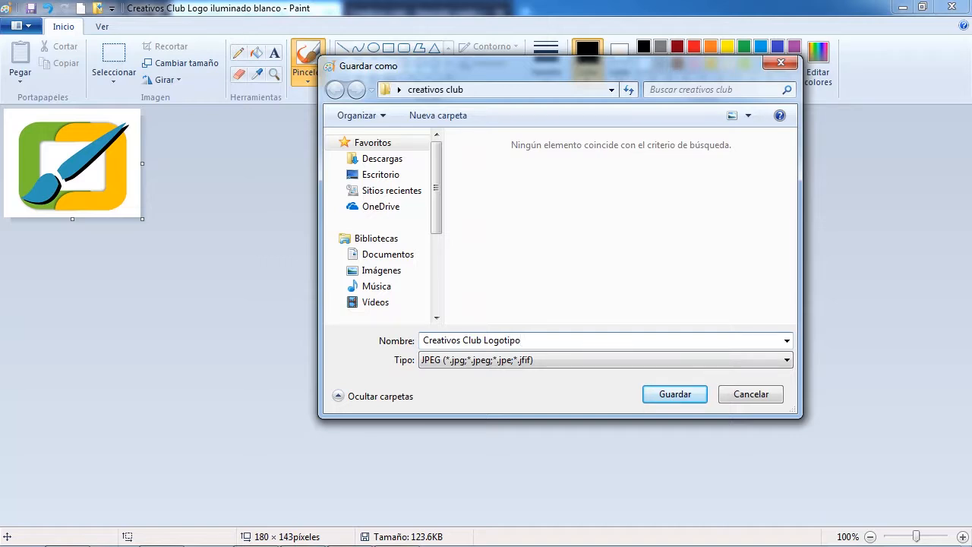
pyautogui.write(' 180')
pyautogui.click(676, 392)
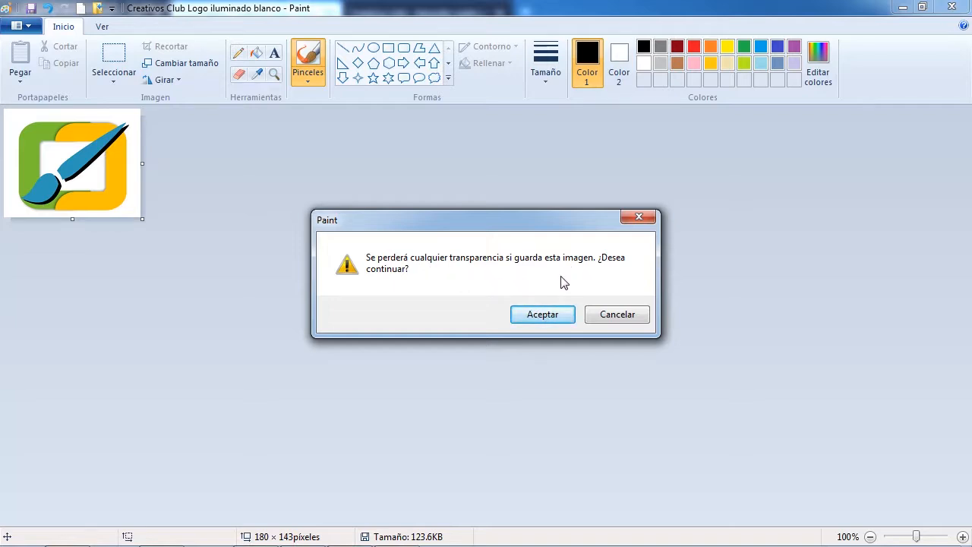
pyautogui.click(544, 318)
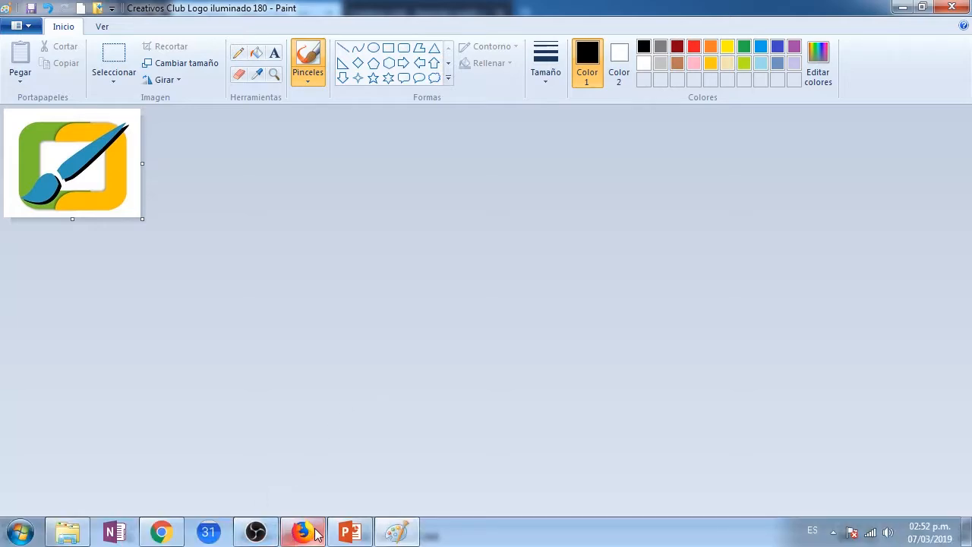
# Switch to Firefox and upload Creativos Club Logotipo 180 from the desktop's creativos club folder as the logo image
pyautogui.click(302, 538)
pyautogui.click(485, 305)
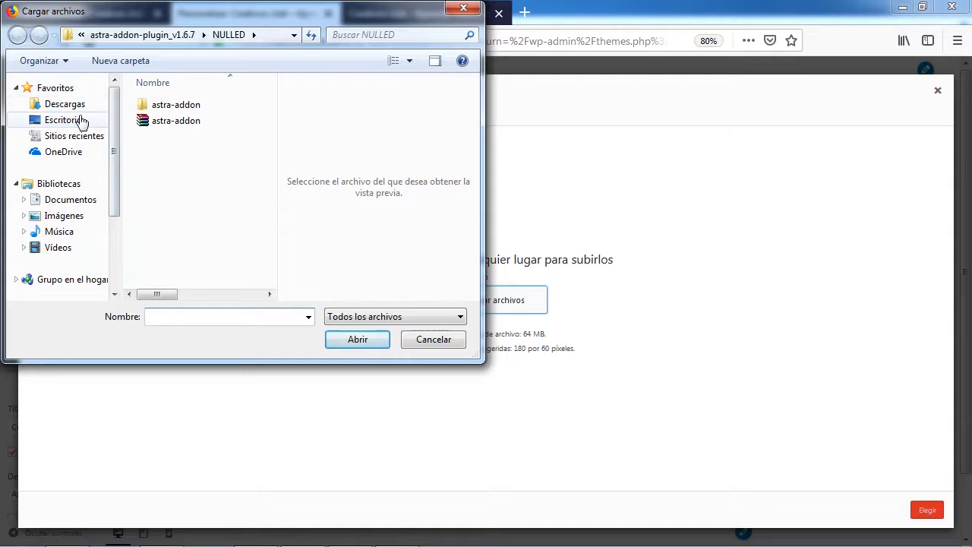
pyautogui.click(28, 120)
pyautogui.moveTo(272, 119); pyautogui.dragTo(274, 238)
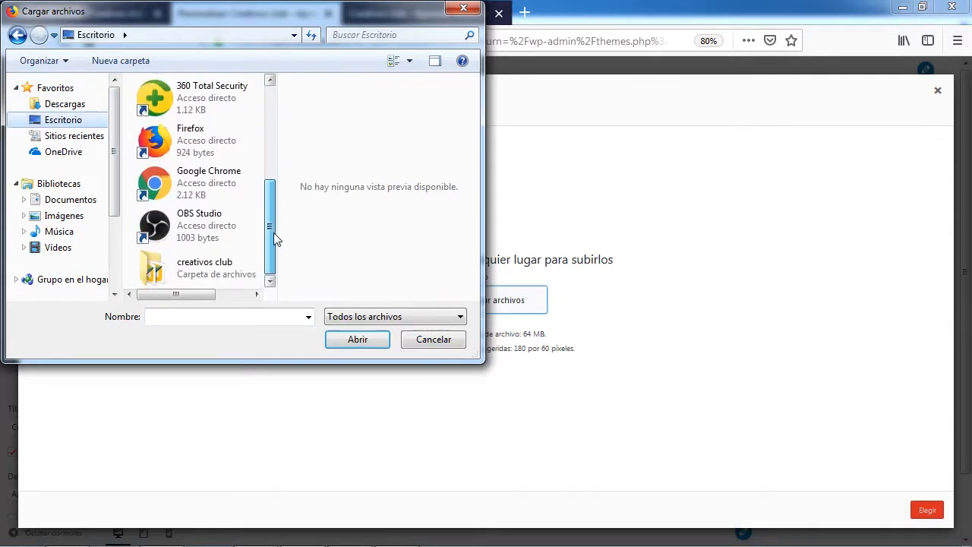
pyautogui.click(208, 269)
pyautogui.doubleClick(207, 269)
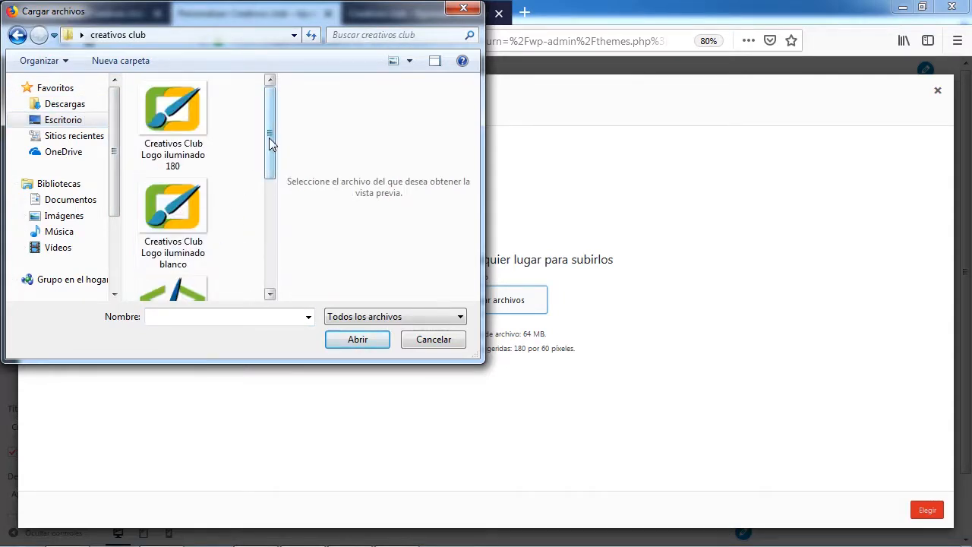
pyautogui.moveTo(269, 137); pyautogui.dragTo(251, 281)
pyautogui.click(179, 264)
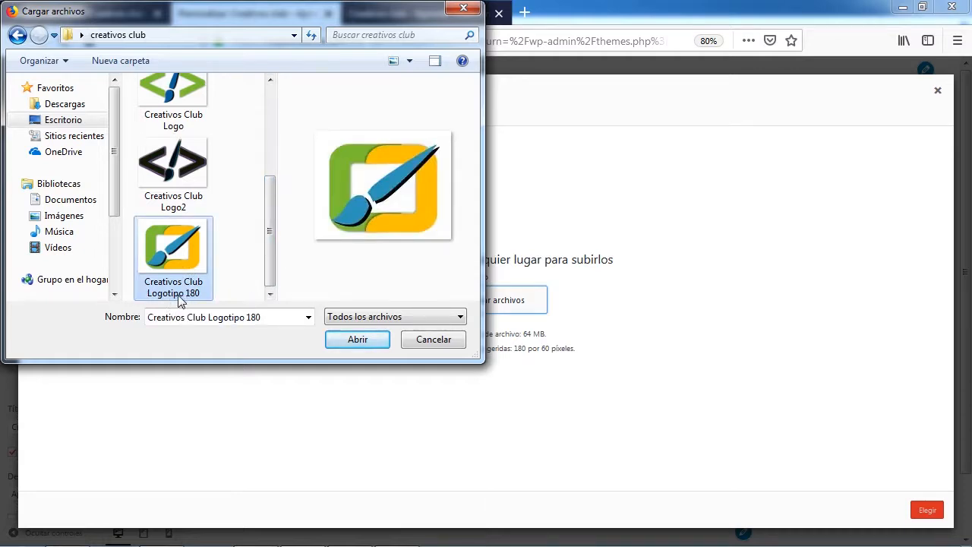
pyautogui.click(357, 339)
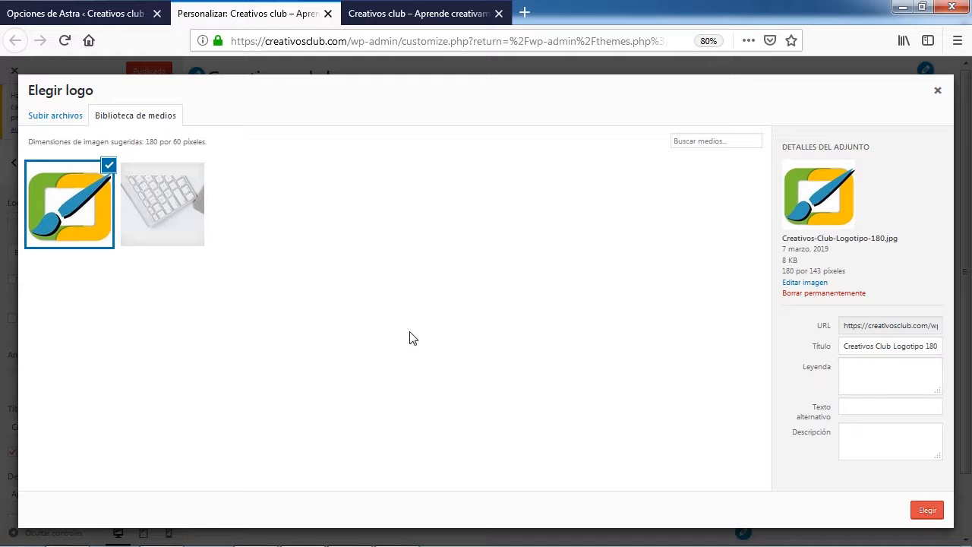
# Give the uploaded image the alternative text "Creativos club logotipo" and choose it as the site logo
pyautogui.click(868, 407)
pyautogui.write('Creativos cl')
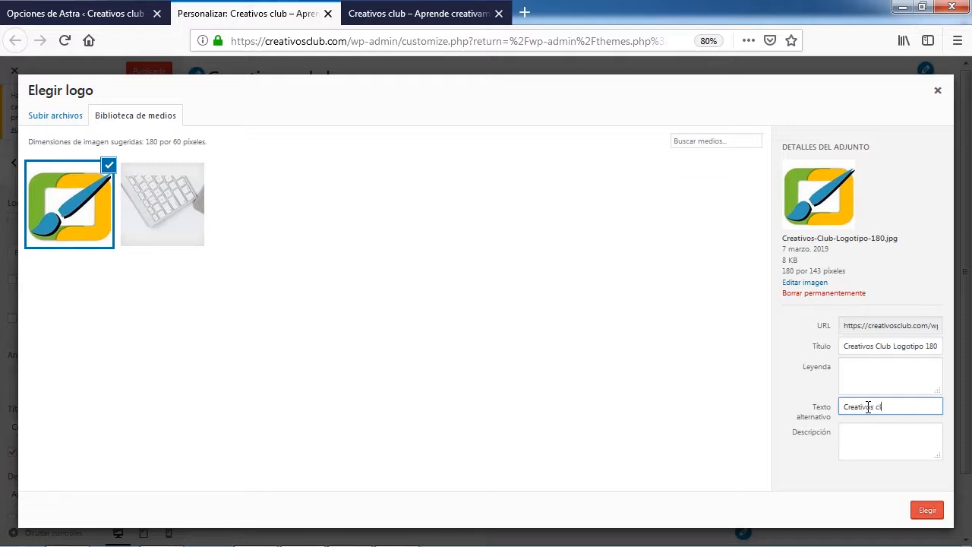
pyautogui.write('ub logotipo')
pyautogui.click(927, 516)
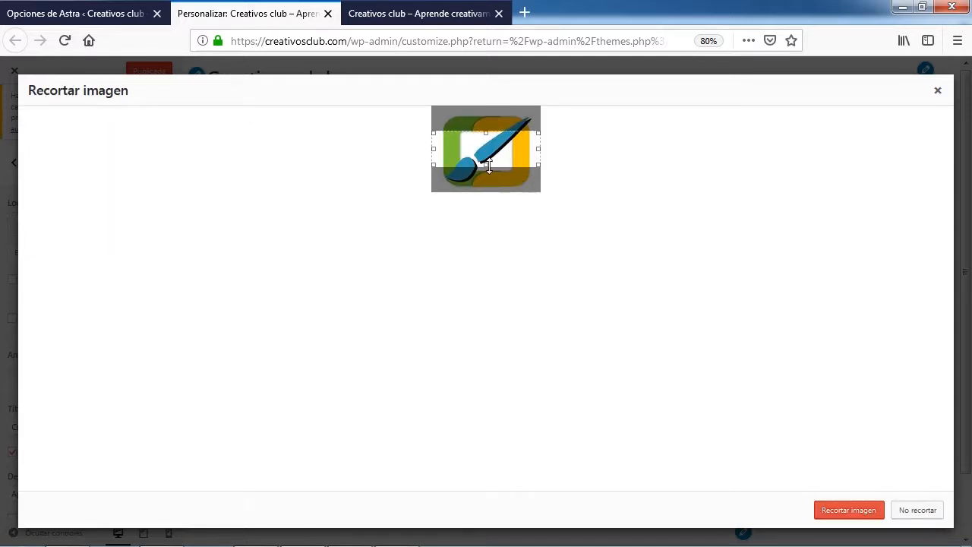
# Adjust the crop area to fit closely around the whole logo graphic and crop the image
pyautogui.moveTo(488, 166); pyautogui.dragTo(486, 188)
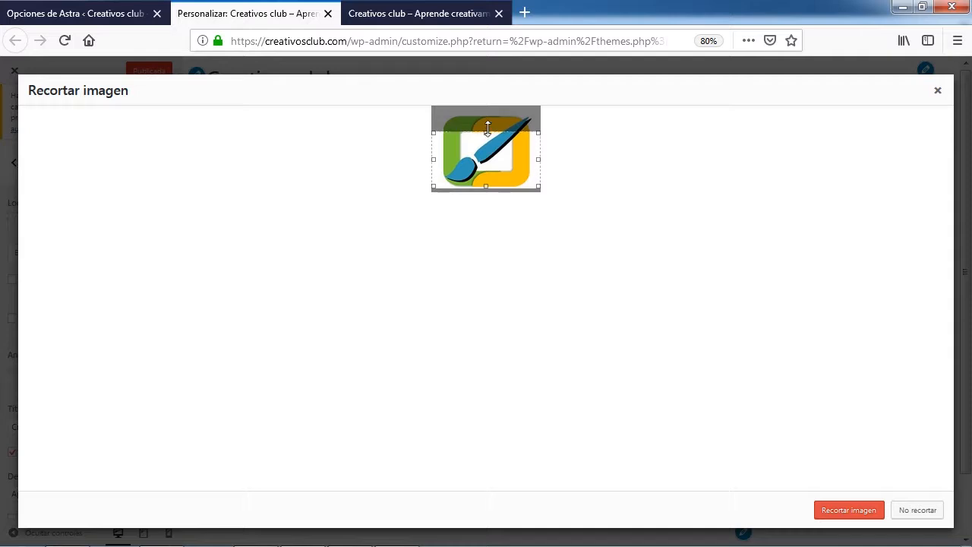
pyautogui.moveTo(487, 129); pyautogui.dragTo(490, 115)
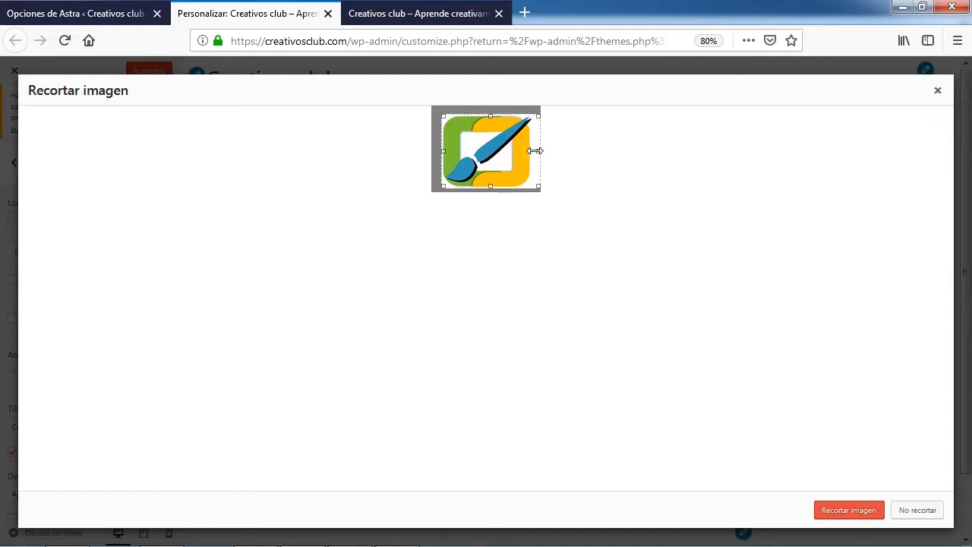
pyautogui.moveTo(540, 150); pyautogui.dragTo(533, 149)
pyautogui.click(853, 514)
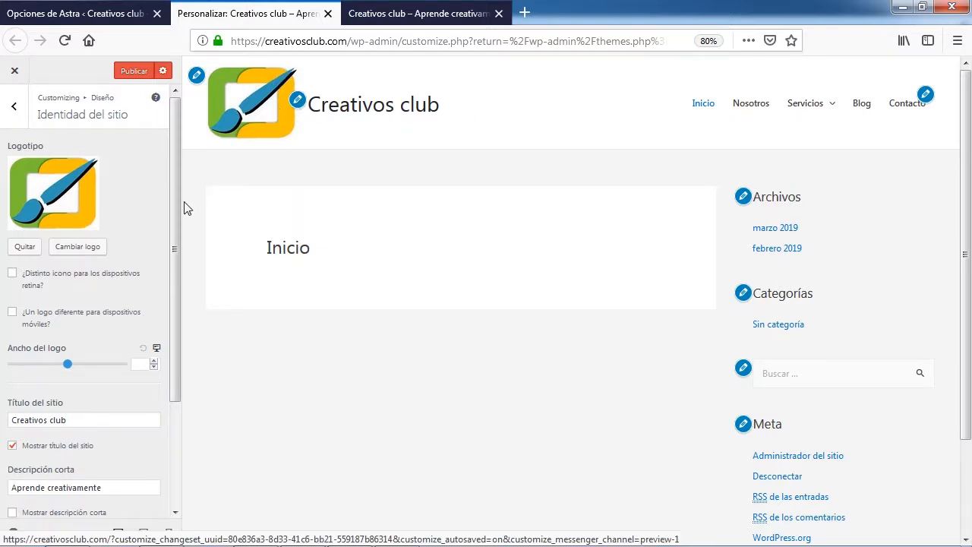
# Reduce the logo width in the site identity settings to 50
pyautogui.moveTo(173, 217); pyautogui.dragTo(176, 281)
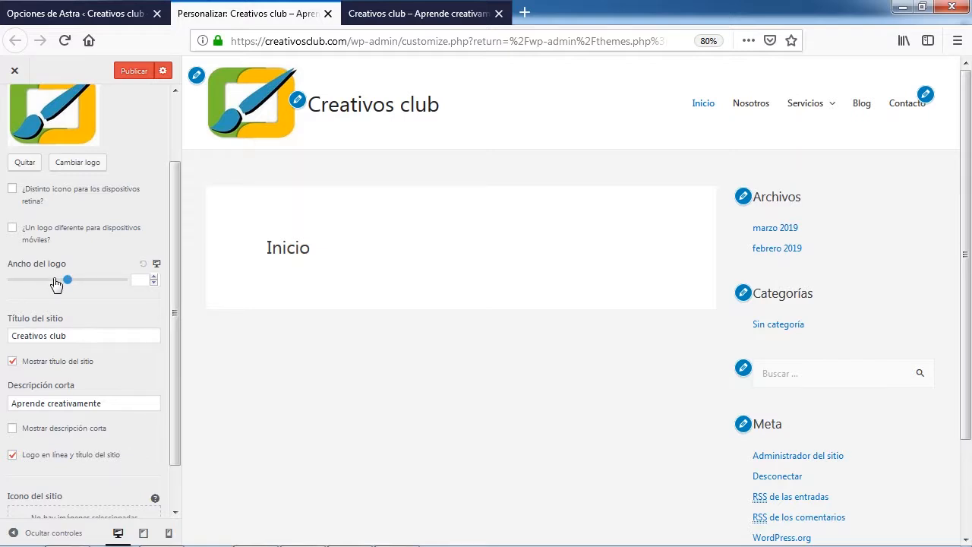
pyautogui.moveTo(66, 279); pyautogui.dragTo(24, 282)
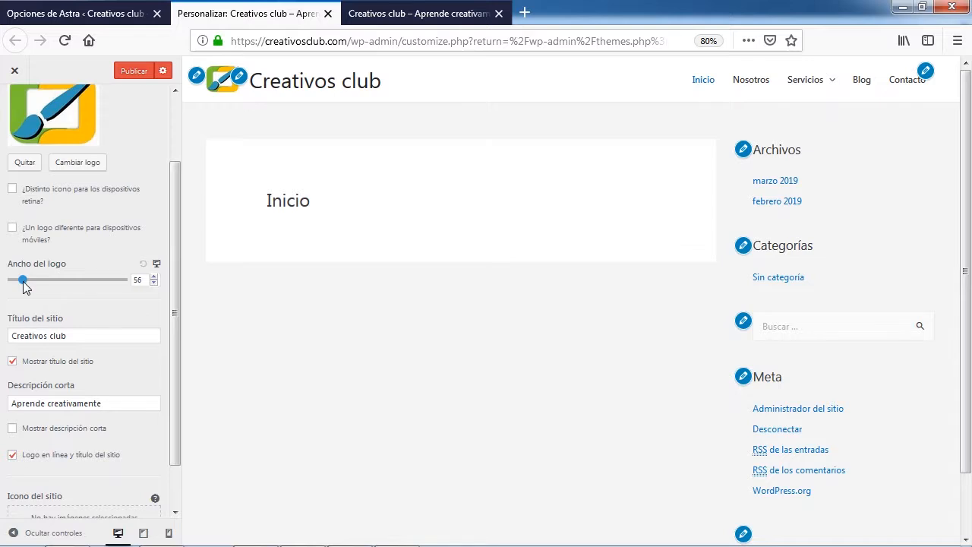
pyautogui.click(153, 283)
pyautogui.click(154, 283)
pyautogui.click(154, 283)
pyautogui.click(153, 283)
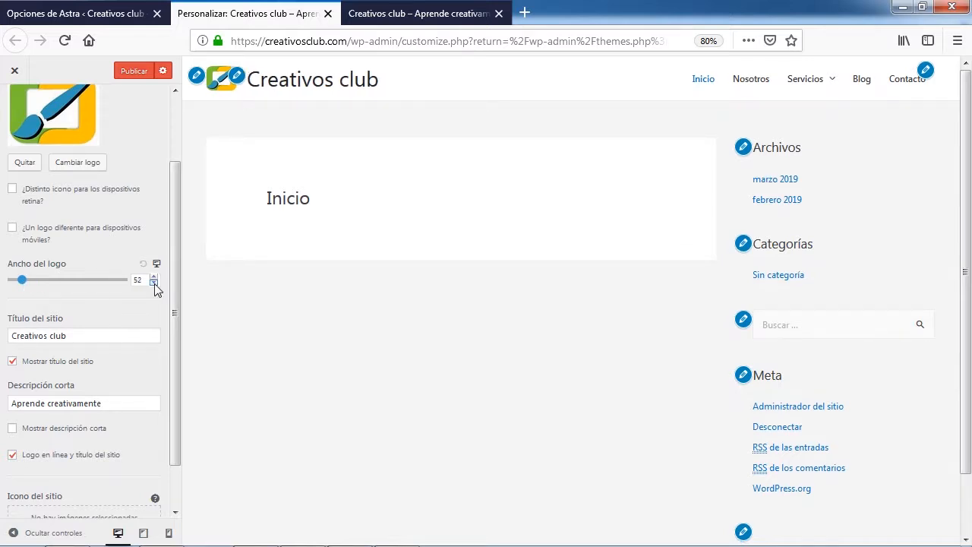
pyautogui.click(154, 283)
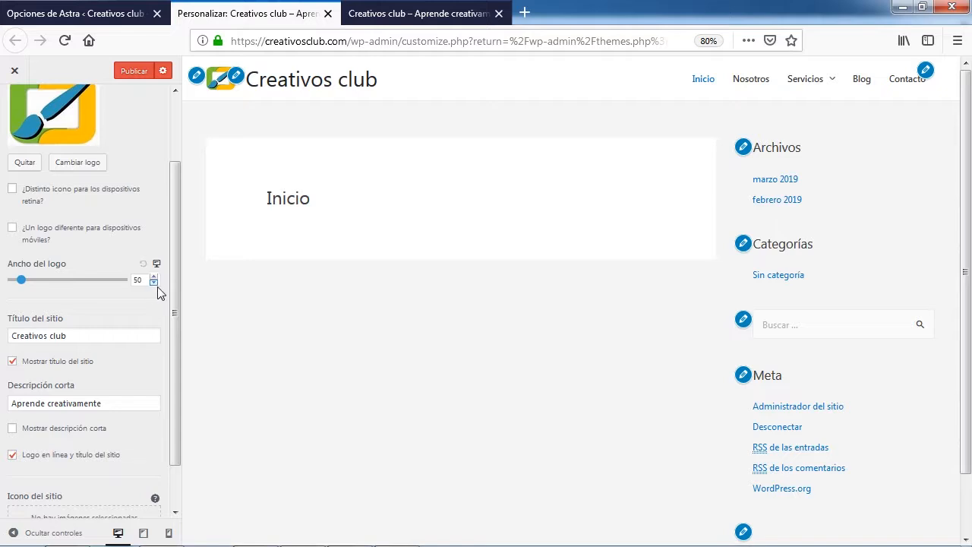
# Show the site's short description in the header and set the logo width to 75
pyautogui.moveTo(176, 285); pyautogui.dragTo(169, 328)
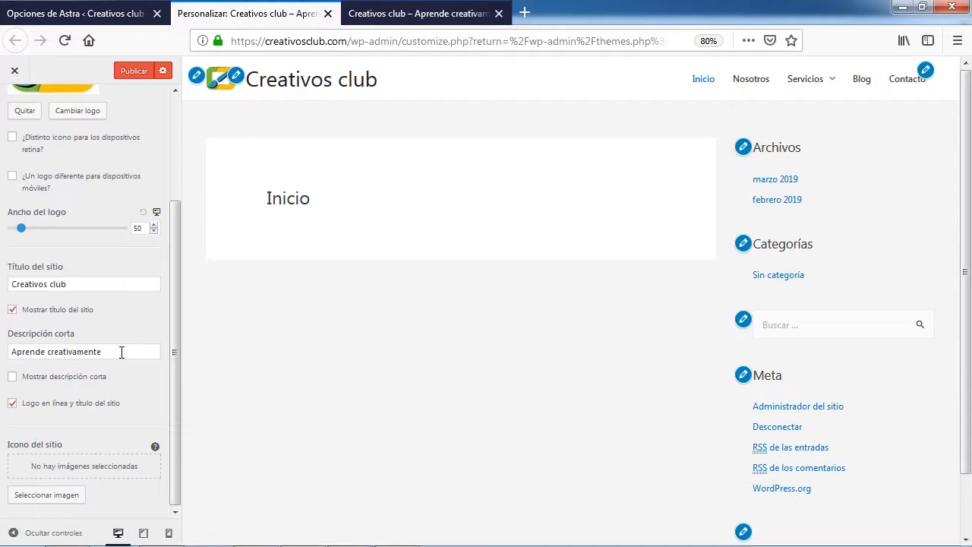
pyautogui.click(12, 377)
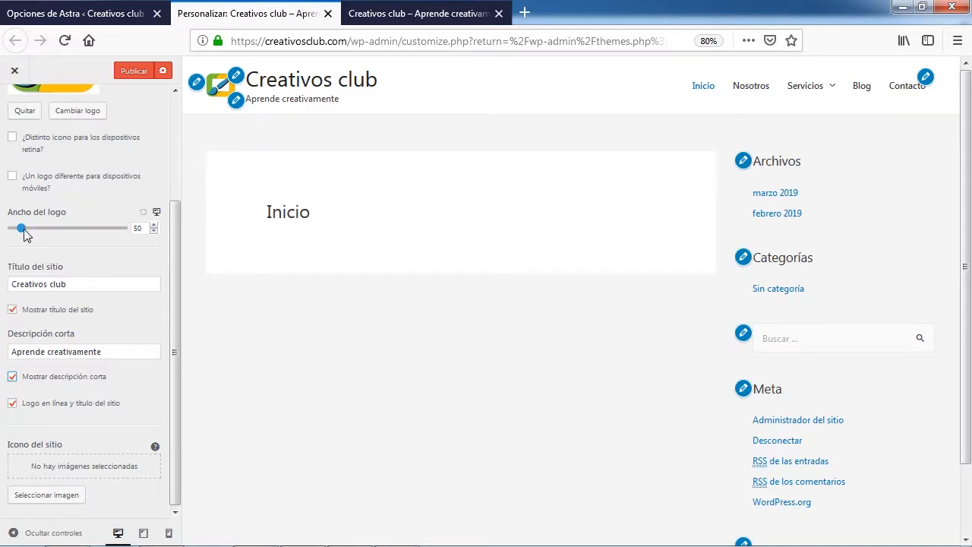
pyautogui.moveTo(24, 234); pyautogui.dragTo(28, 235)
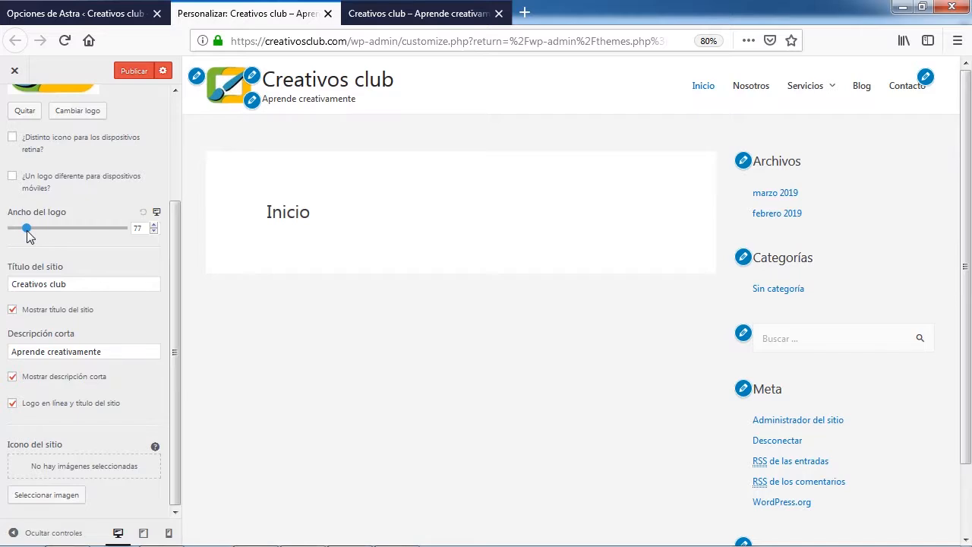
pyautogui.click(152, 230)
pyautogui.click(152, 231)
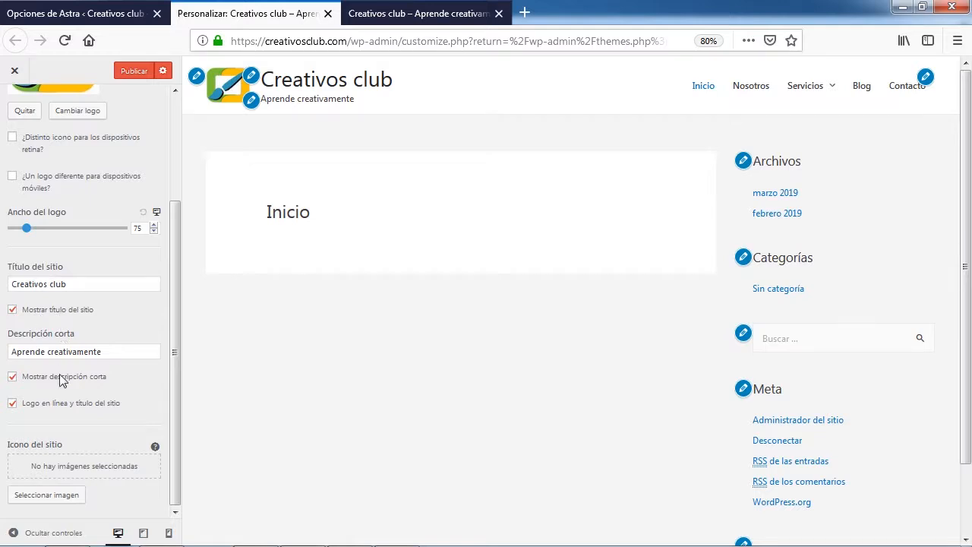
# Try disabling the inline logo and site title option, and enable it again
pyautogui.click(13, 407)
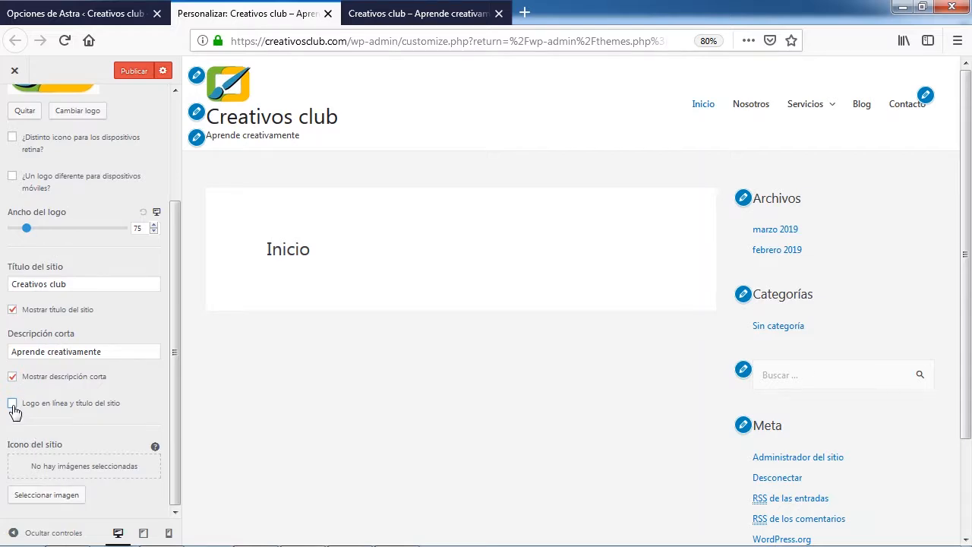
pyautogui.moveTo(176, 367); pyautogui.dragTo(176, 220)
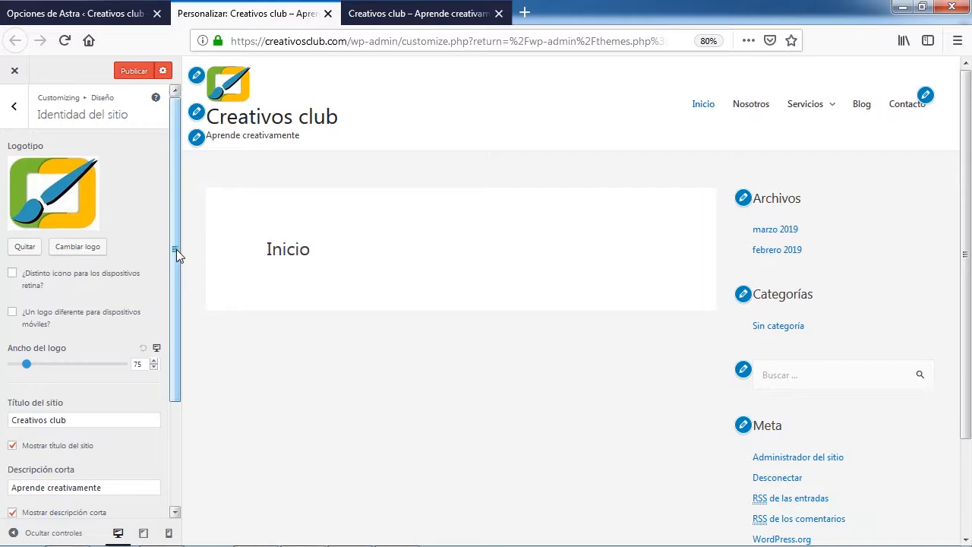
pyautogui.moveTo(176, 249); pyautogui.dragTo(174, 402)
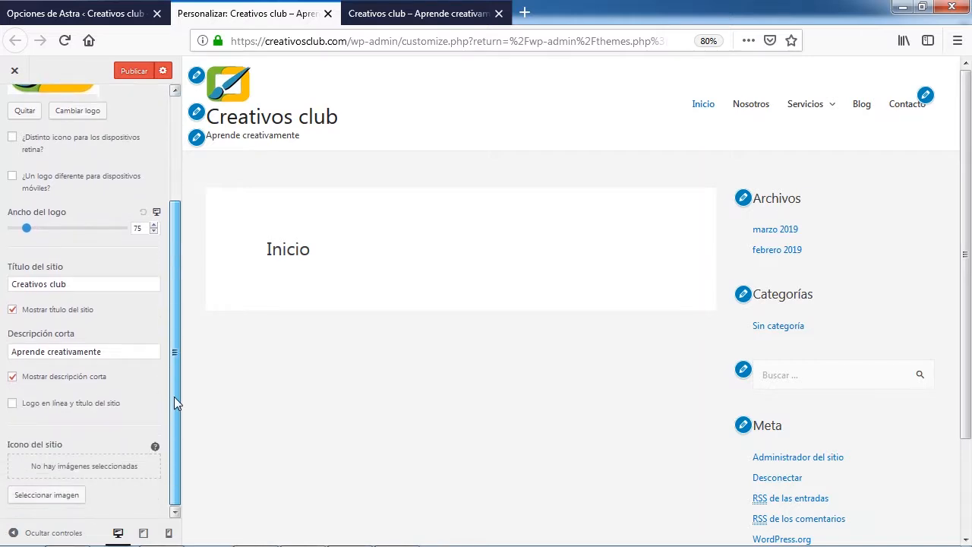
pyautogui.click(13, 403)
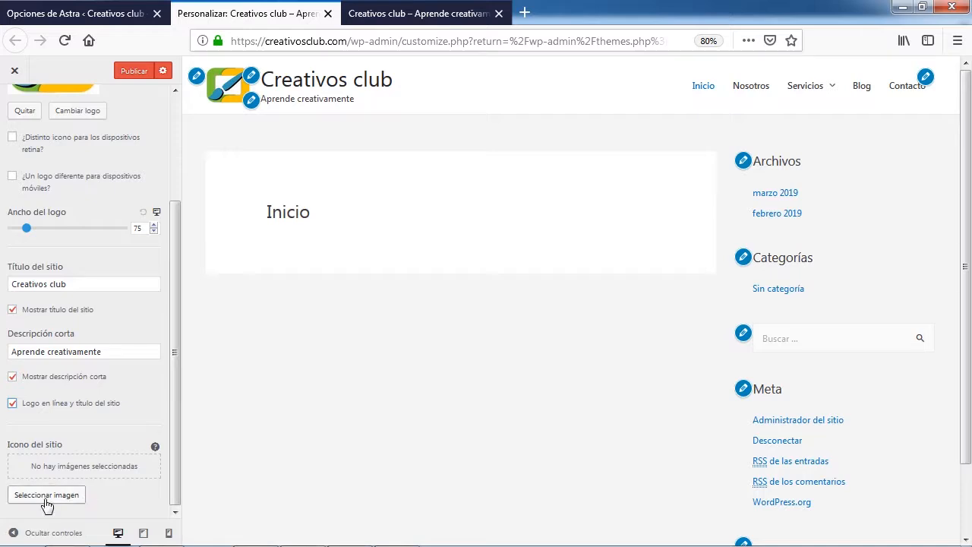
# Upload the Creativos Club Logo iluminado blanco image from the creativos club folder for the site icon
pyautogui.click(19, 499)
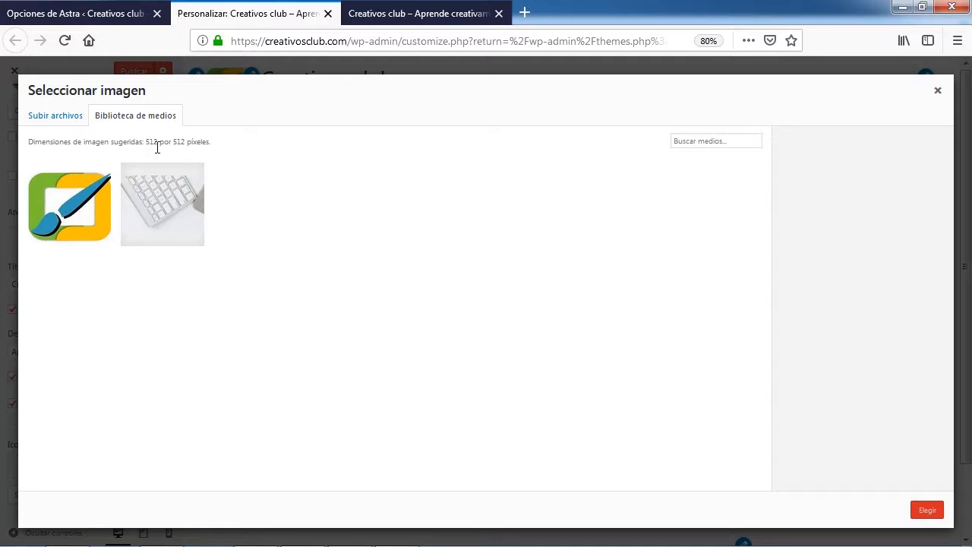
pyautogui.click(53, 116)
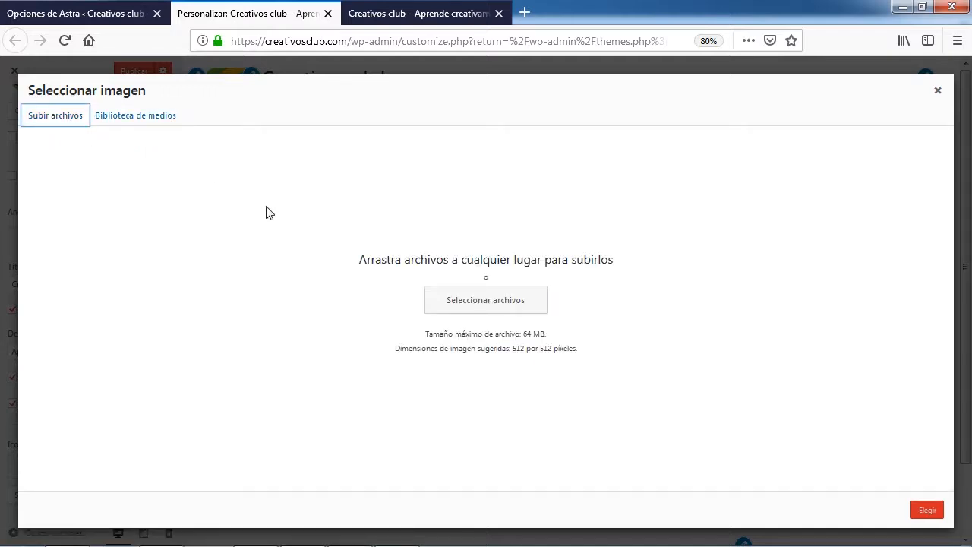
pyautogui.click(504, 304)
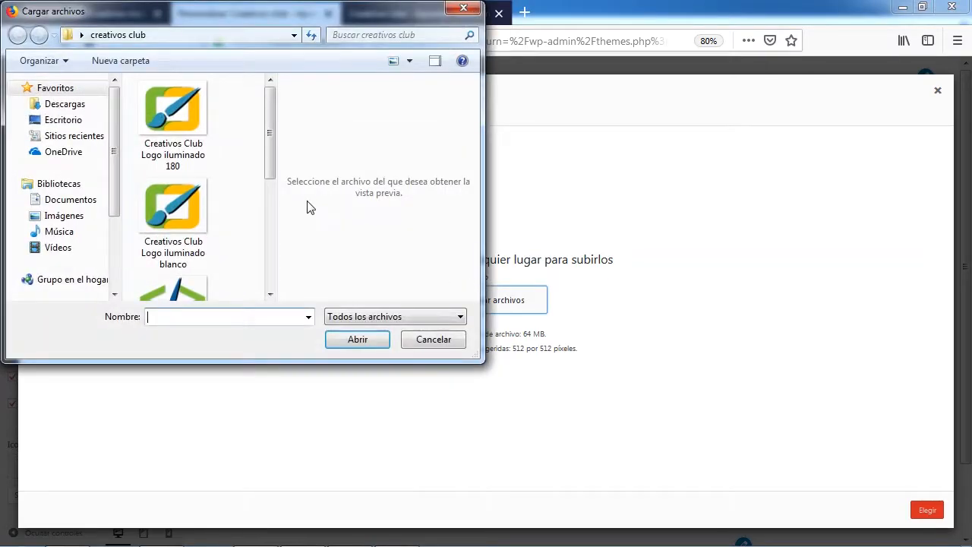
pyautogui.moveTo(269, 130); pyautogui.dragTo(271, 164)
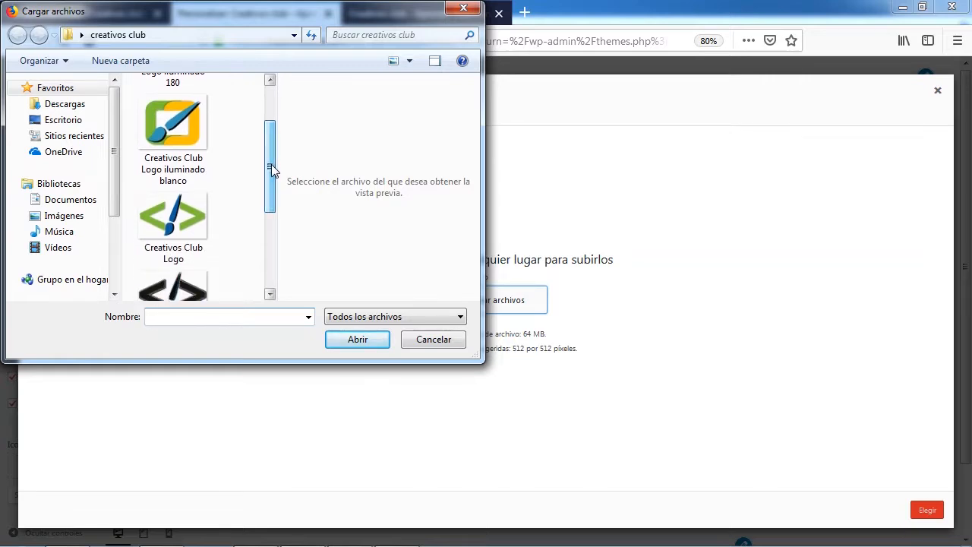
pyautogui.click(176, 133)
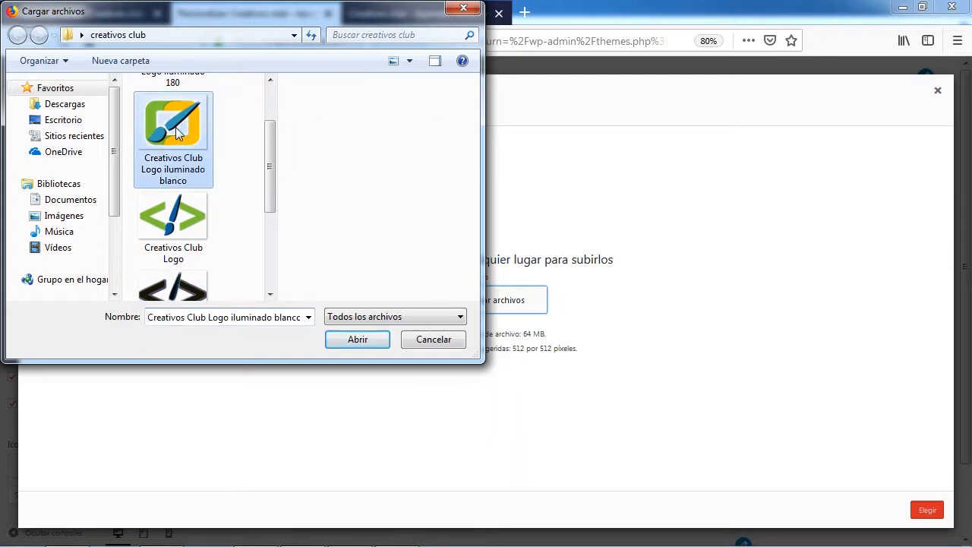
pyautogui.click(360, 340)
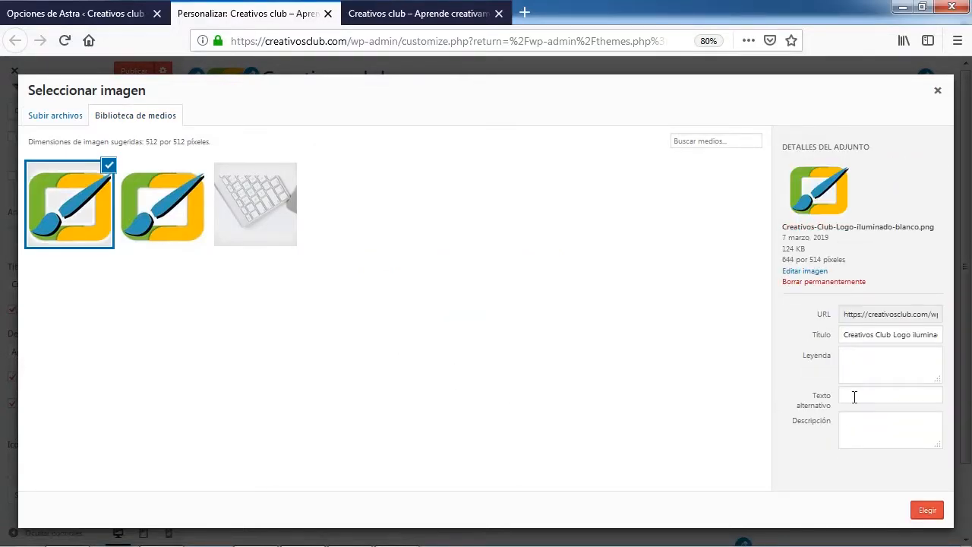
# Set the uploaded icon image's alternative text to "Creativos club icono"
pyautogui.click(853, 395)
pyautogui.write('Creativos clu iconob')
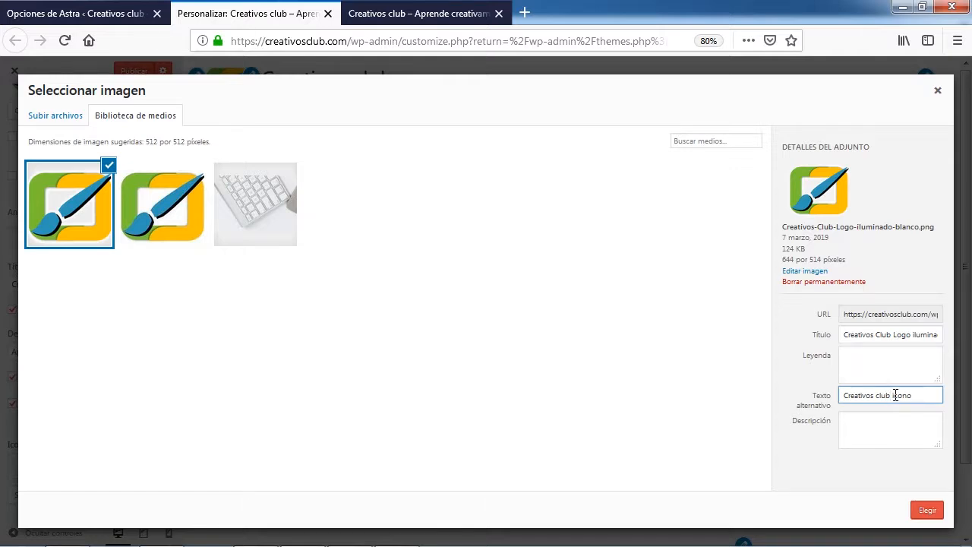
# Use the selected logo image as the site icon, cropping it to a square centred on the emblem
pyautogui.click(925, 512)
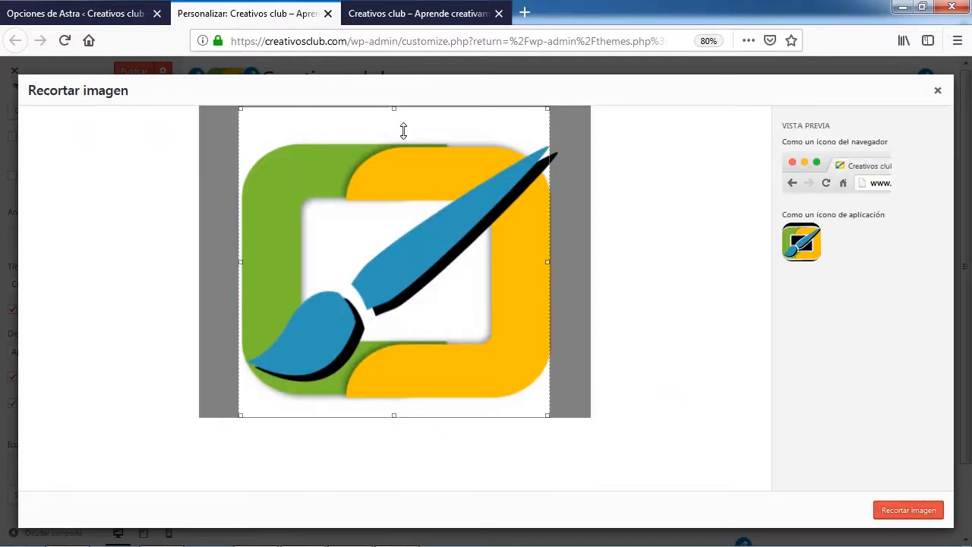
pyautogui.moveTo(544, 107); pyautogui.dragTo(561, 106)
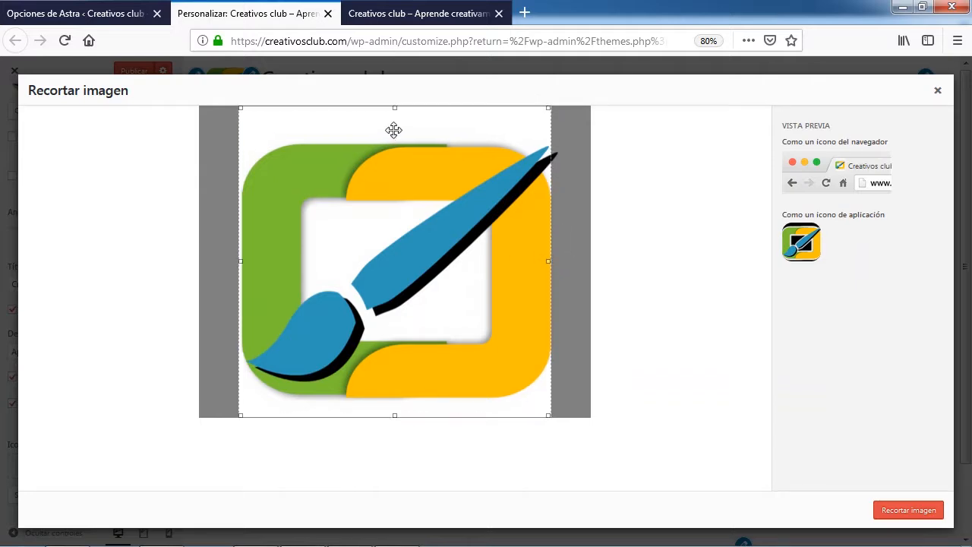
pyautogui.moveTo(392, 130); pyautogui.dragTo(397, 131)
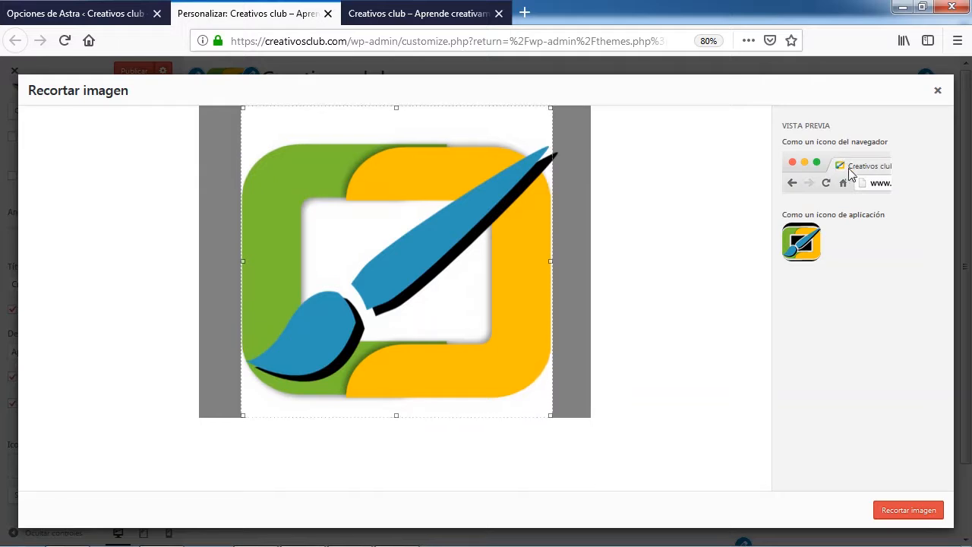
pyautogui.click(906, 514)
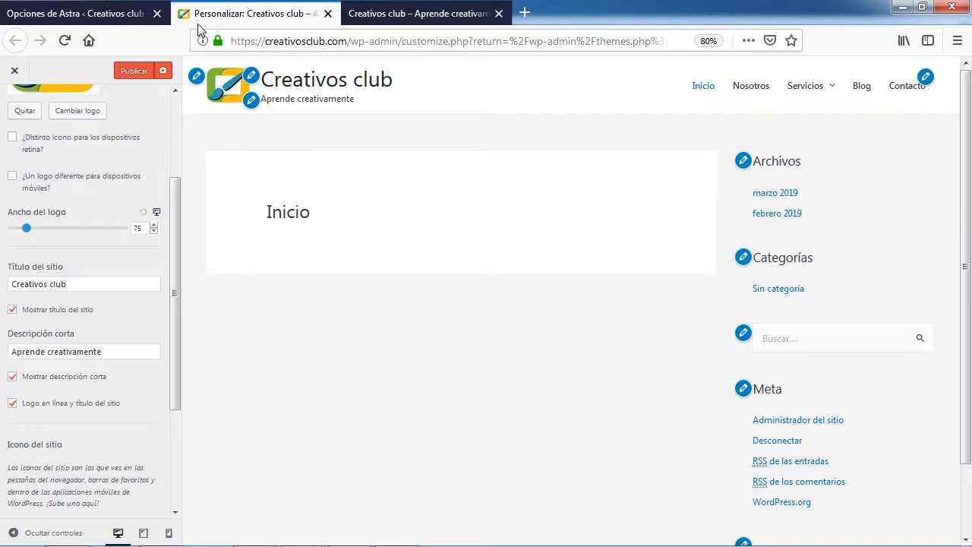
# Leave the site identity settings and open the base colours under the colours and background section
pyautogui.moveTo(177, 245); pyautogui.dragTo(176, 159)
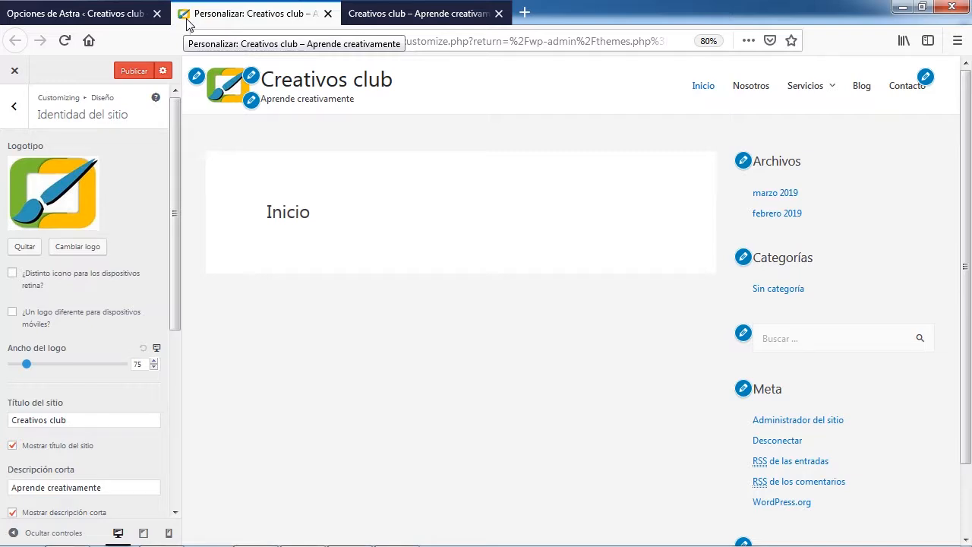
pyautogui.click(20, 110)
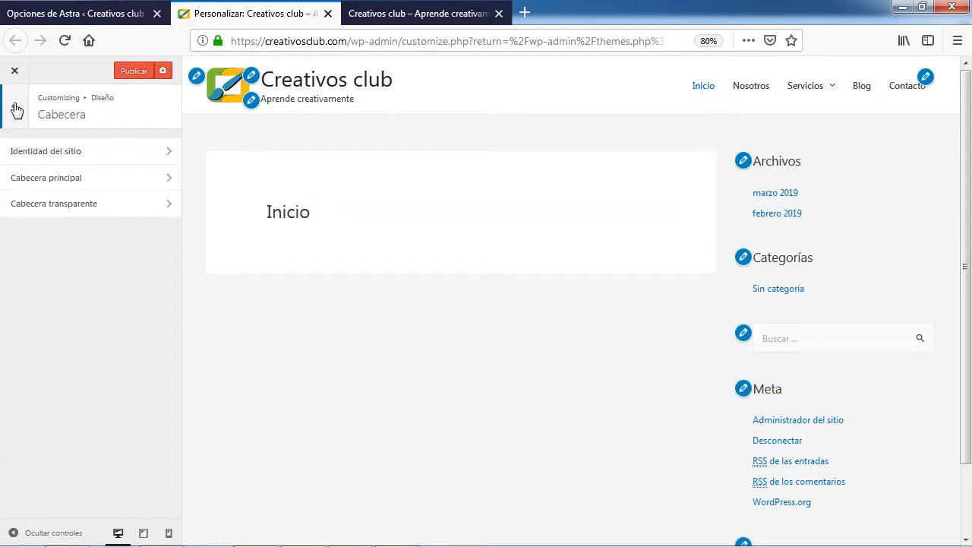
pyautogui.click(20, 110)
pyautogui.click(18, 108)
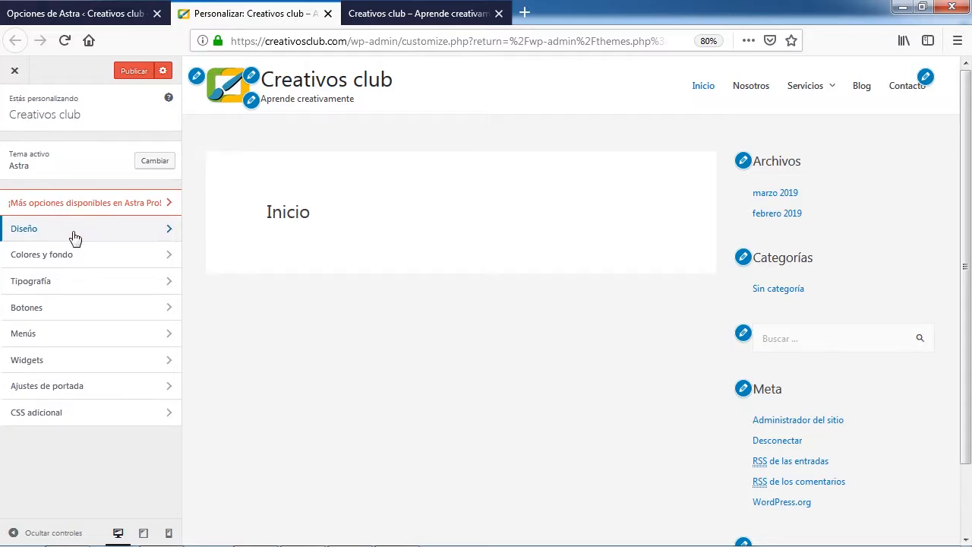
pyautogui.click(107, 262)
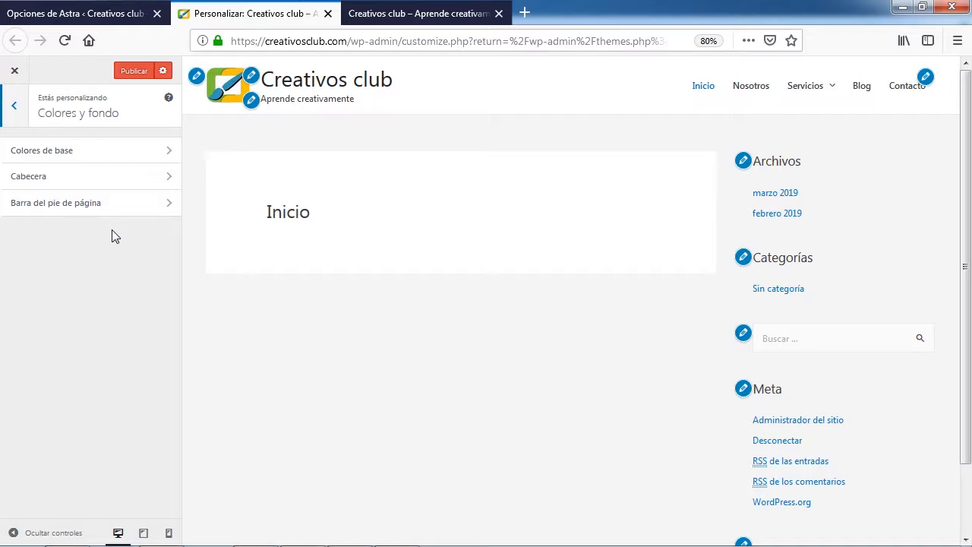
pyautogui.click(130, 157)
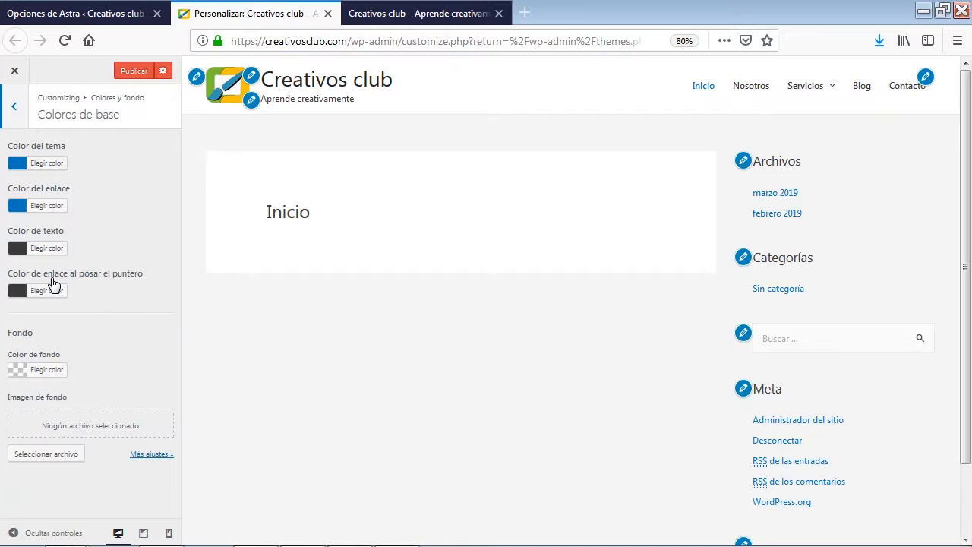
# Try yellow #eeee22 and near-black #020000 as the site's background colour, and clear the background colour again
pyautogui.click(19, 375)
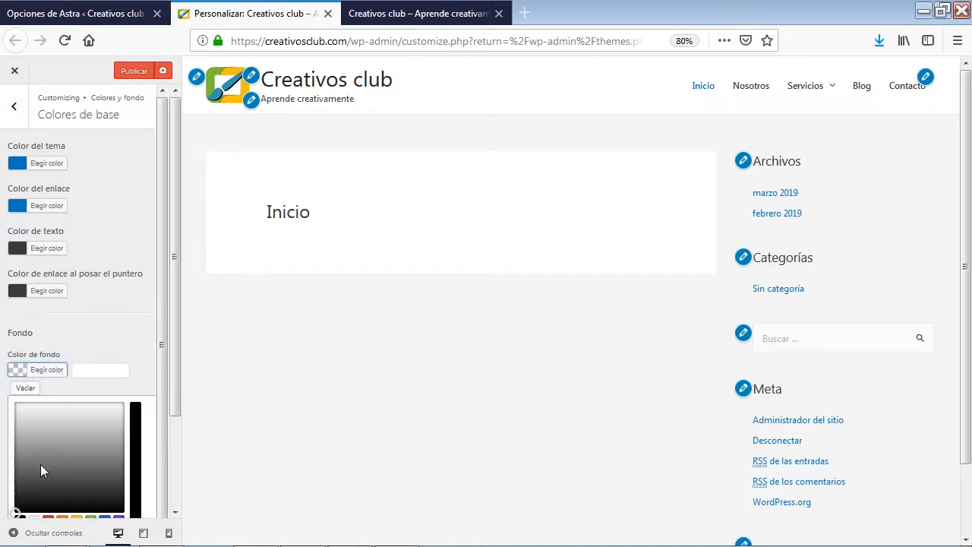
pyautogui.scroll(-1, 45, 463)
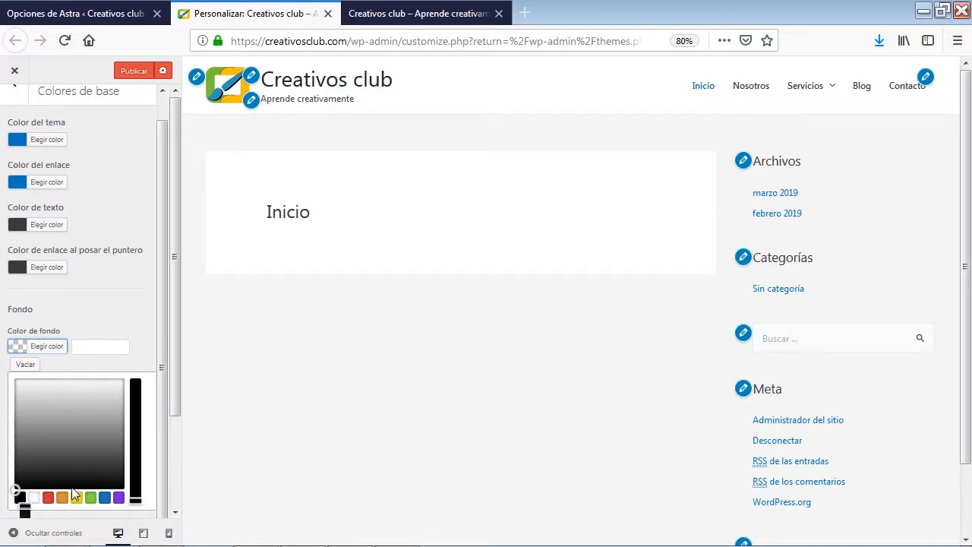
pyautogui.click(76, 473)
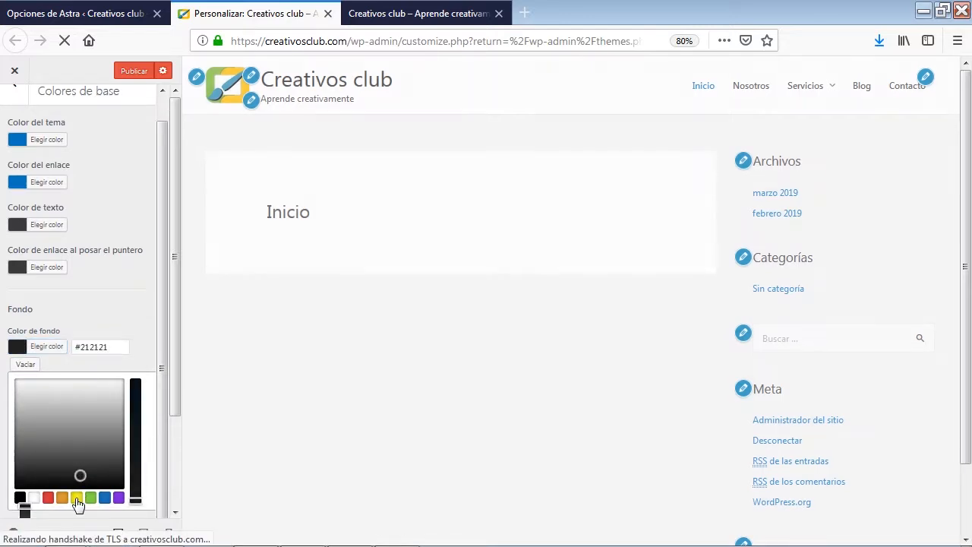
pyautogui.click(76, 497)
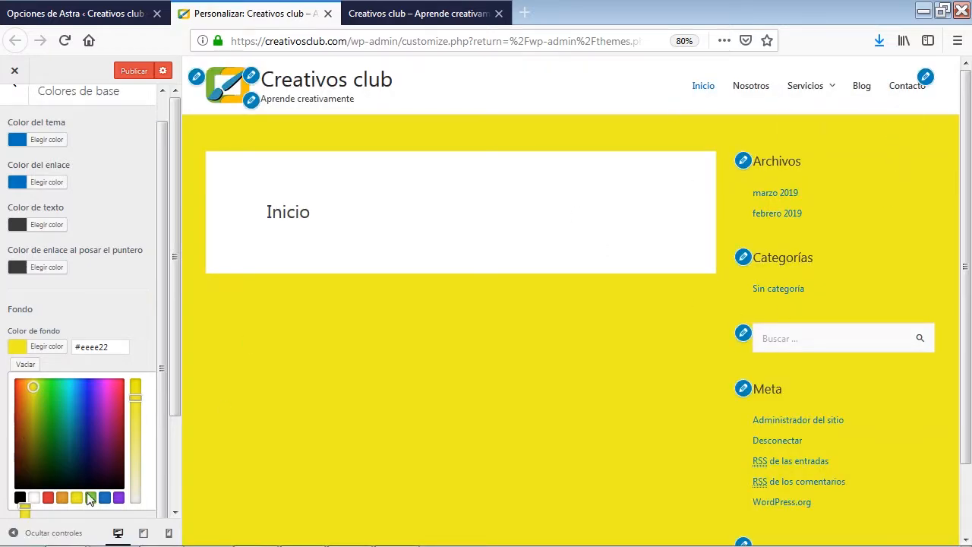
pyautogui.moveTo(18, 445); pyautogui.dragTo(11, 490)
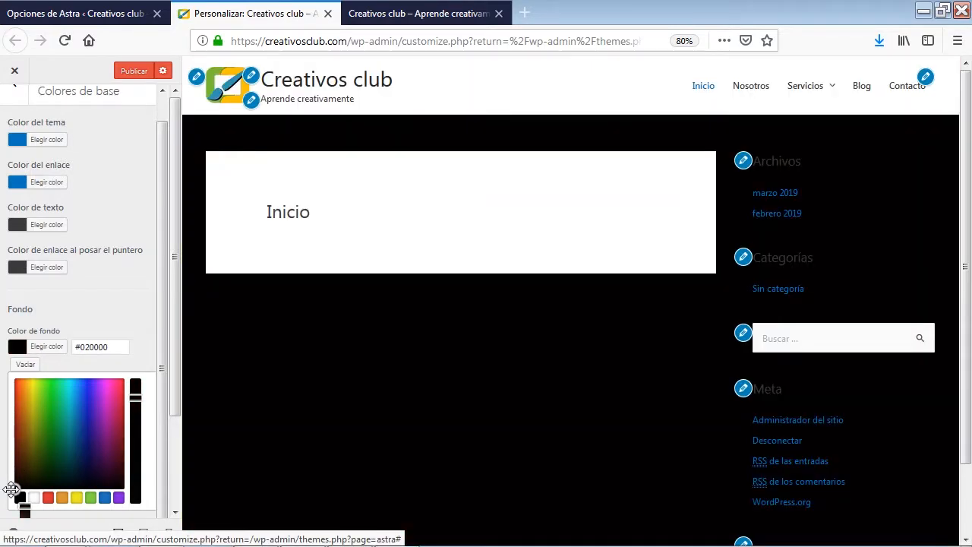
pyautogui.click(26, 365)
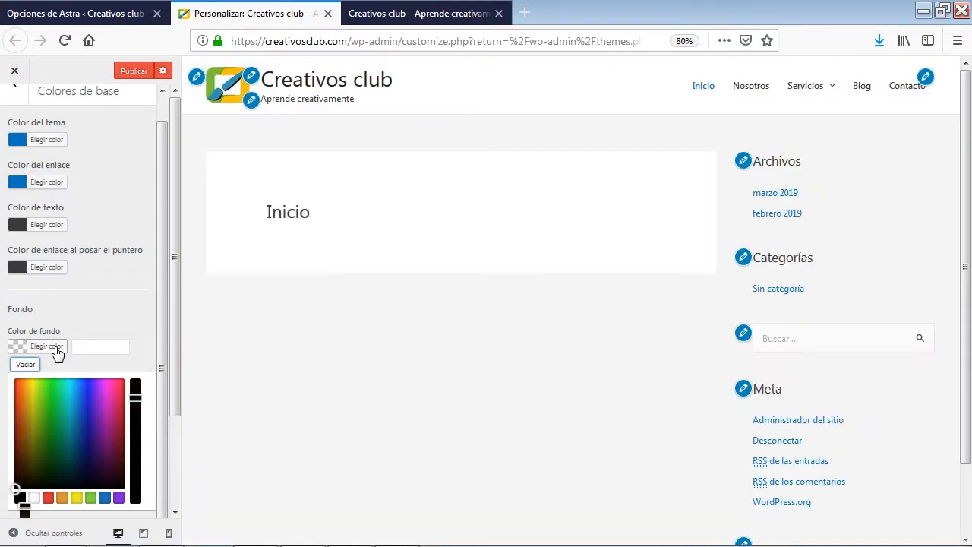
pyautogui.click(55, 347)
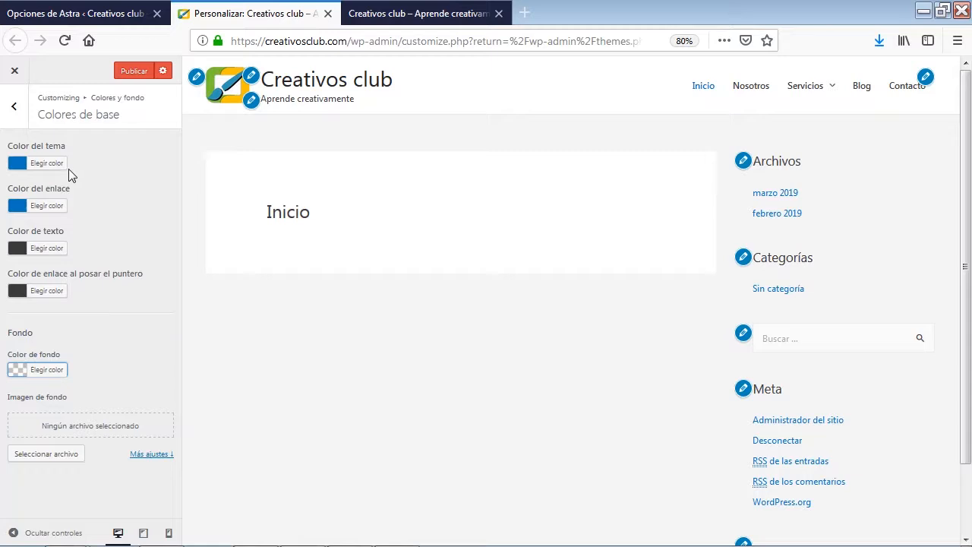
# Set the theme colour to the preset red #dd3333
pyautogui.click(21, 165)
pyautogui.click(48, 315)
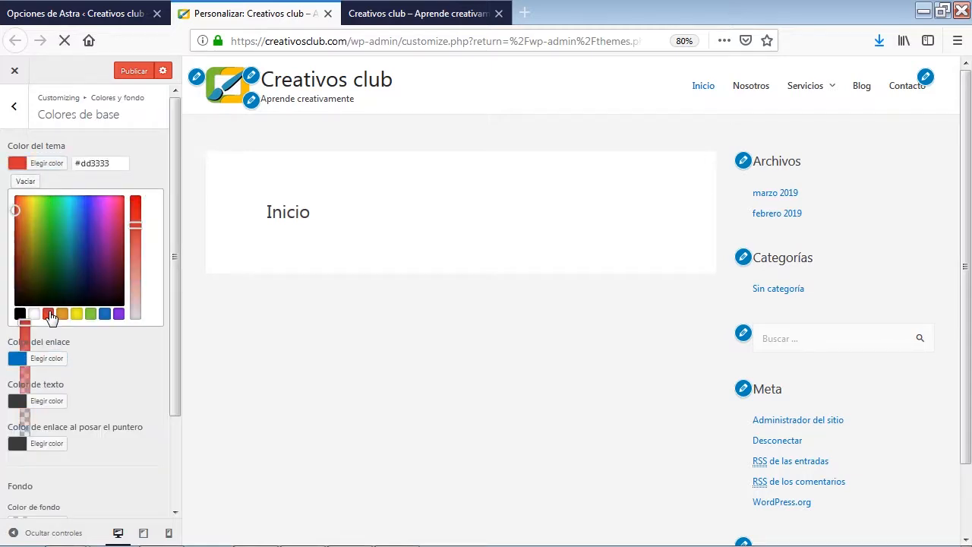
pyautogui.click(43, 166)
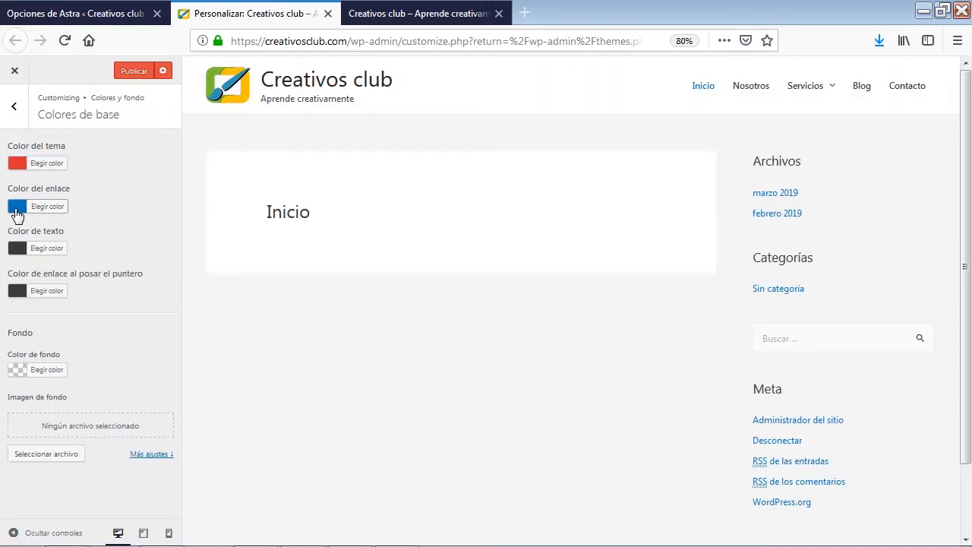
# Set the link colour to a desaturated dark grey, about #4c4c4c
pyautogui.click(16, 210)
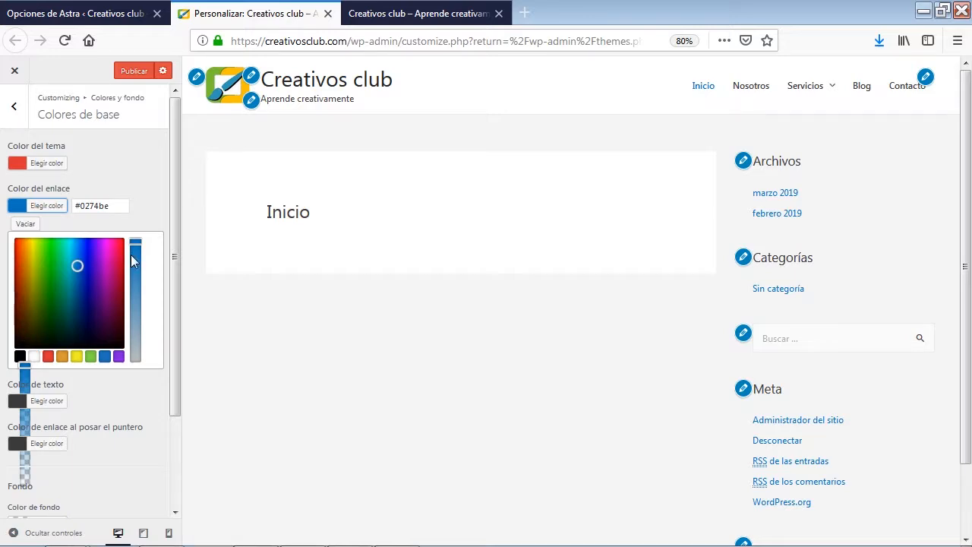
pyautogui.moveTo(135, 244); pyautogui.dragTo(141, 365)
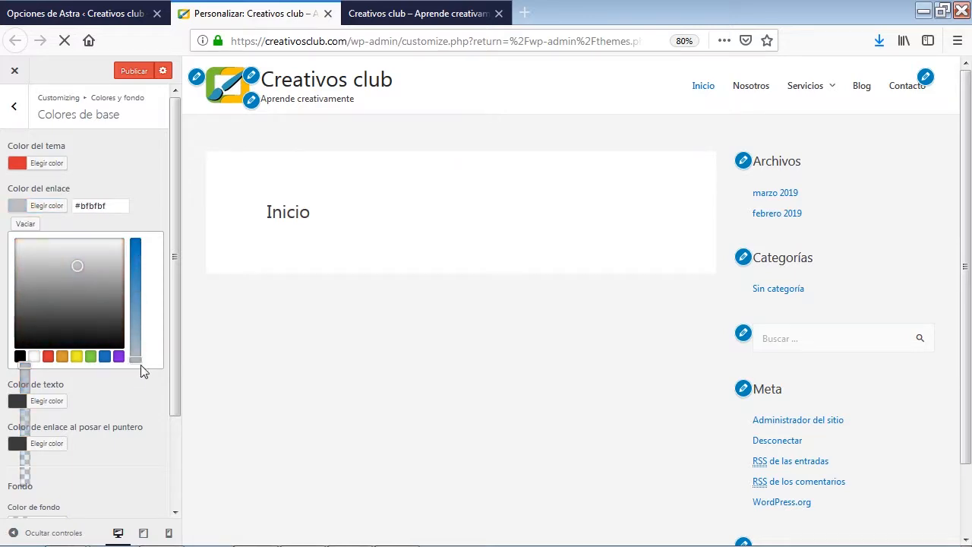
pyautogui.click(21, 281)
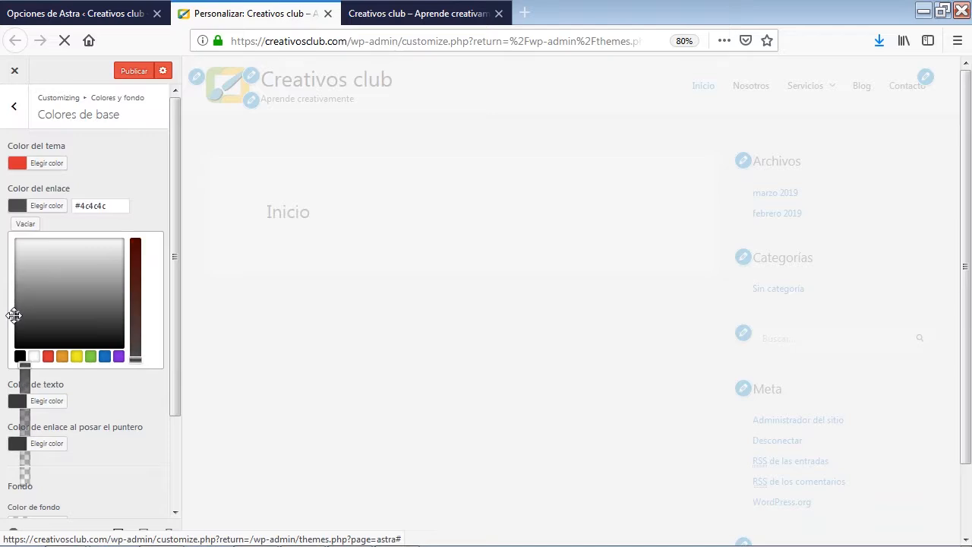
pyautogui.click(12, 321)
pyautogui.click(23, 207)
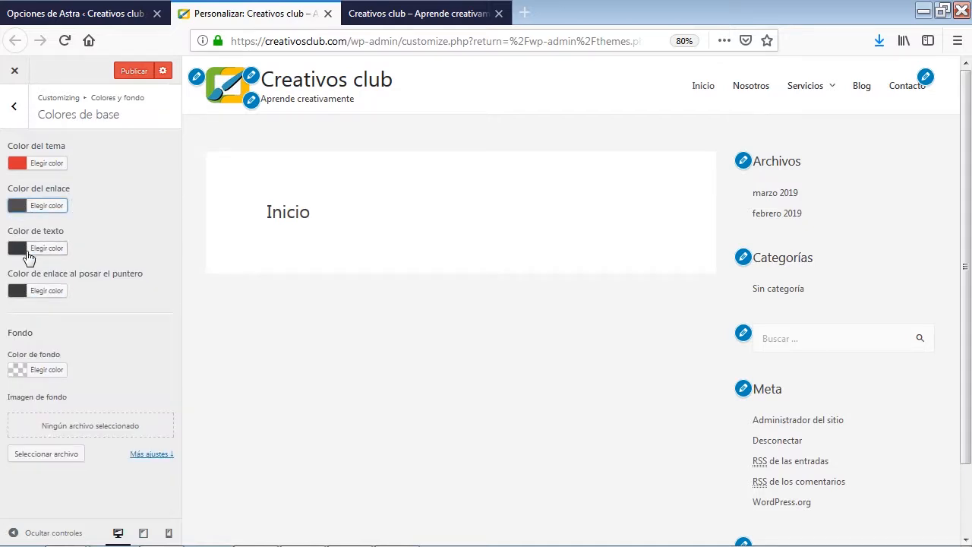
# Set the hover colour of links to the preset red #dd3333
pyautogui.click(26, 290)
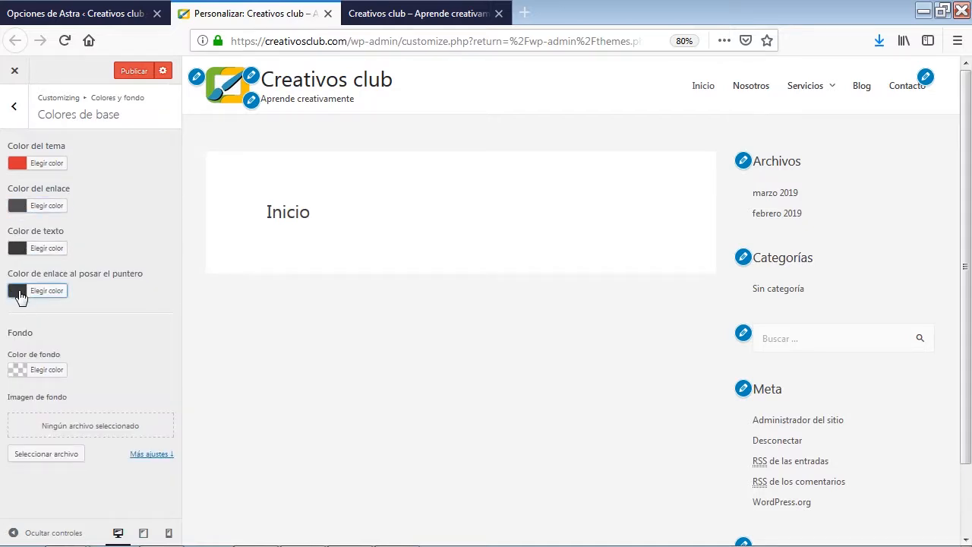
pyautogui.click(26, 290)
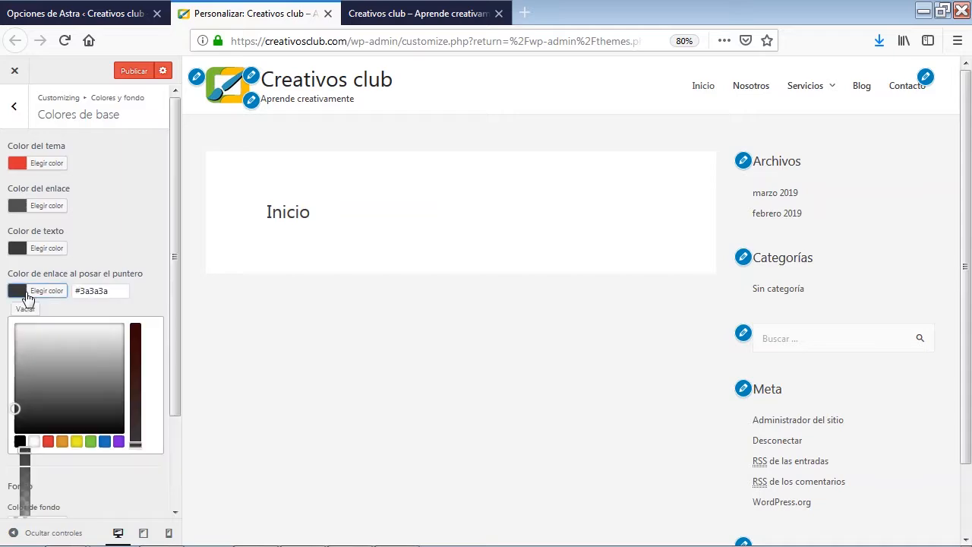
pyautogui.click(48, 441)
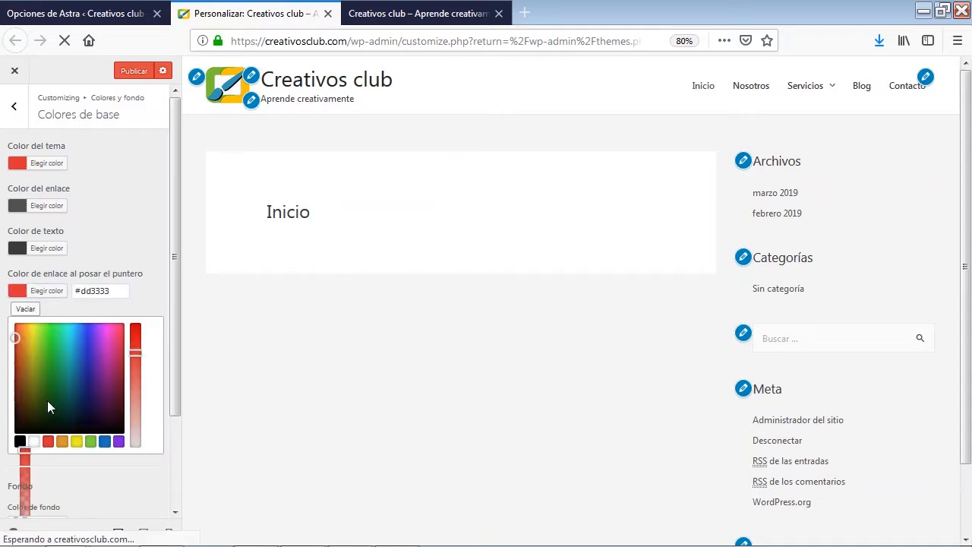
pyautogui.click(19, 295)
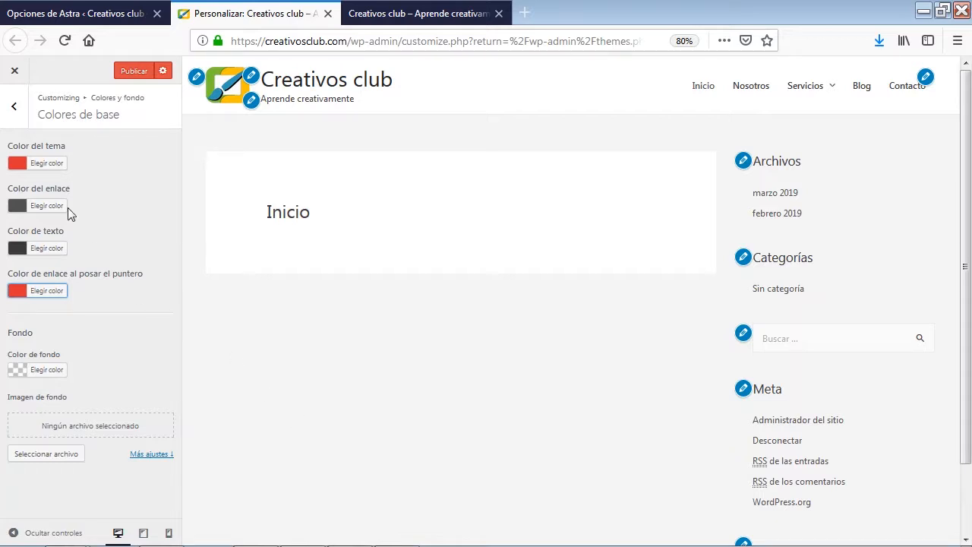
# Leave the colour settings and open the base typography settings
pyautogui.click(15, 113)
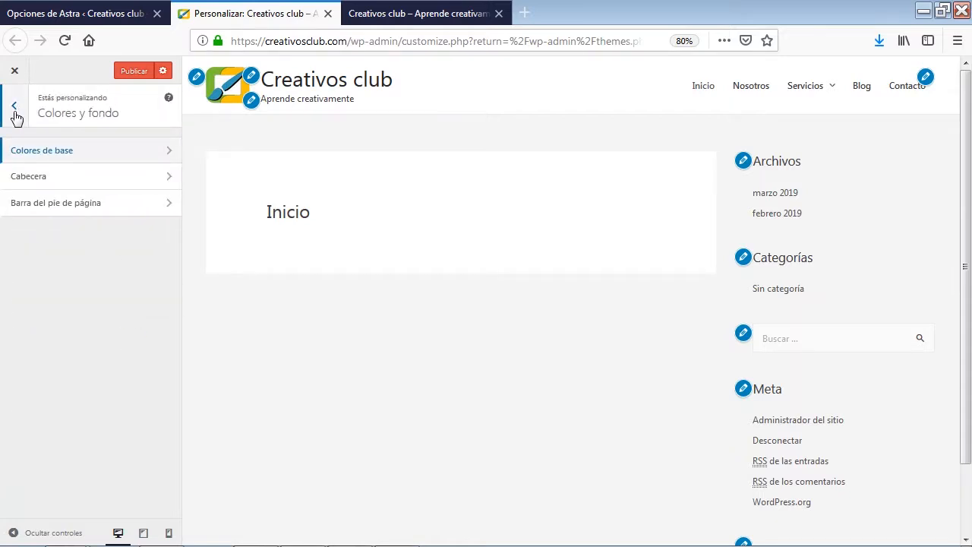
pyautogui.click(15, 113)
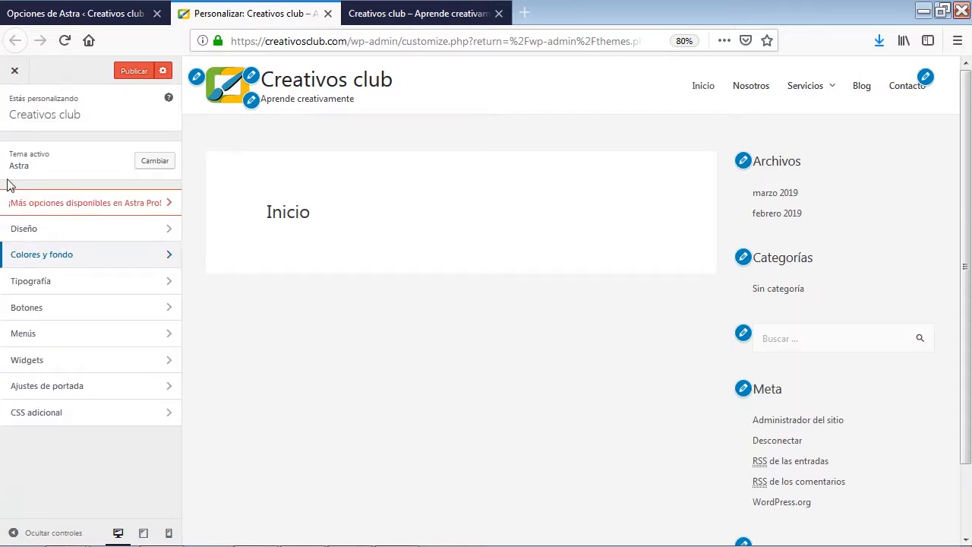
pyautogui.click(67, 291)
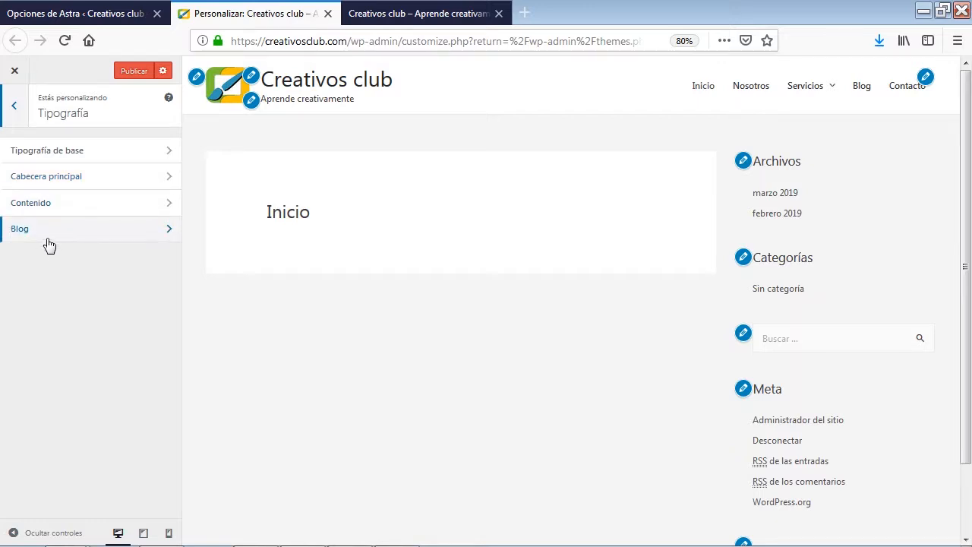
pyautogui.click(96, 156)
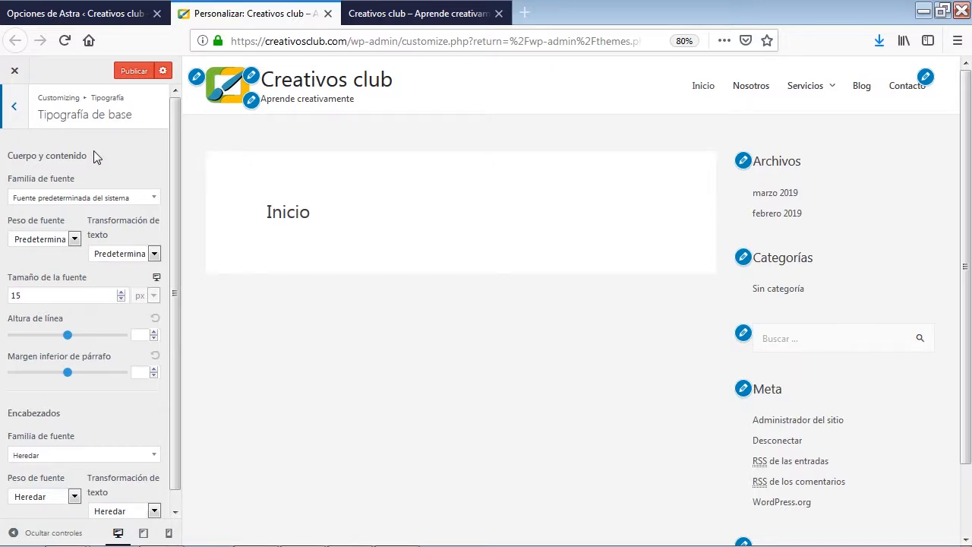
# Try the Google font Actor as the font family for the body and content
pyautogui.click(153, 200)
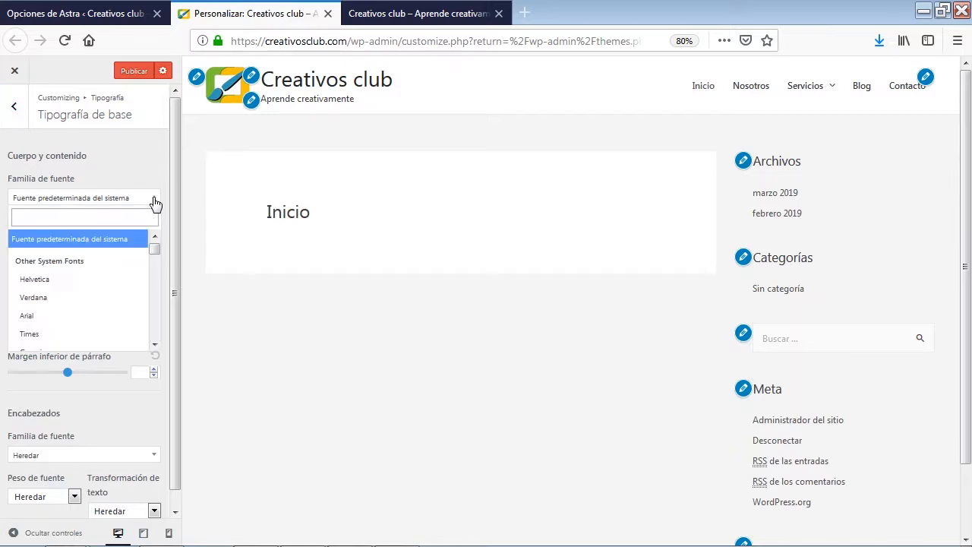
pyautogui.scroll(-2, 112, 274)
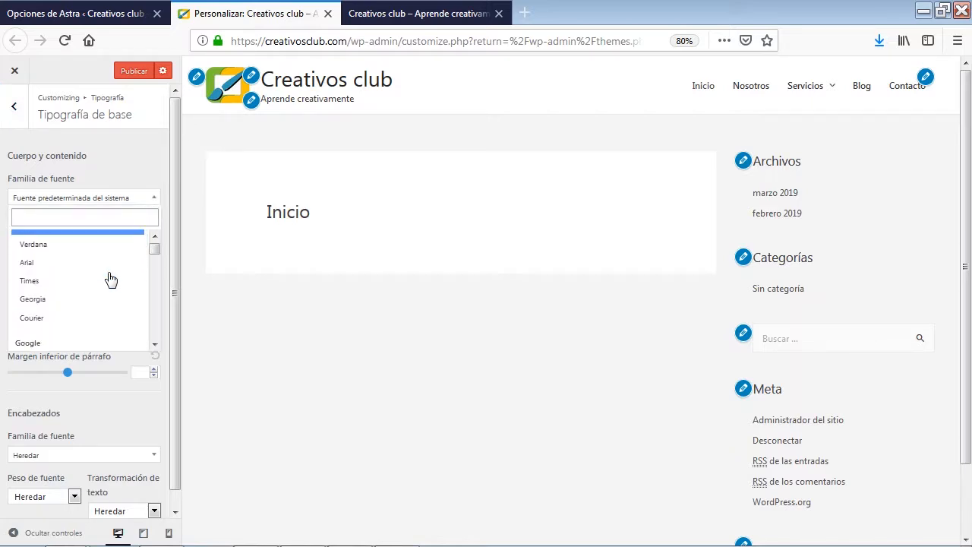
pyautogui.scroll(-2, 110, 277)
pyautogui.scroll(3, 115, 283)
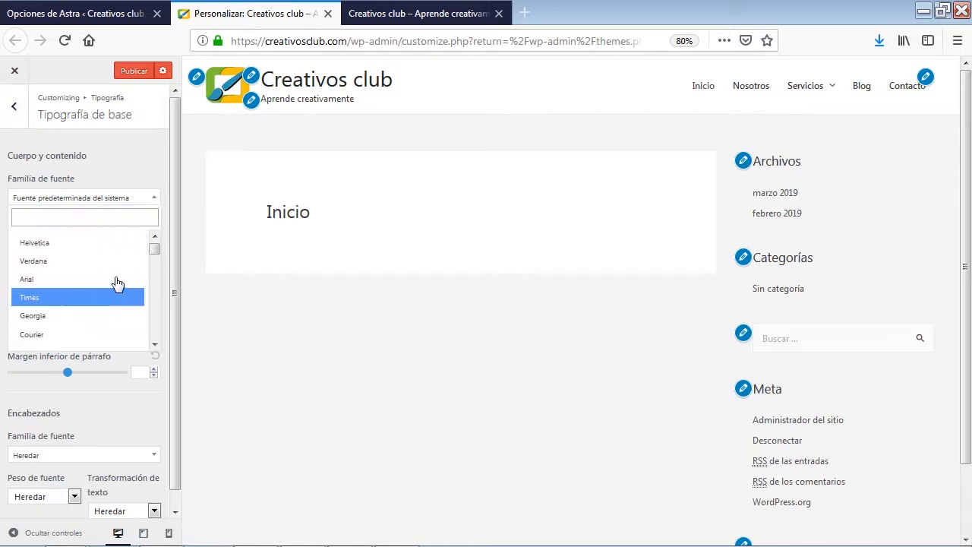
pyautogui.scroll(2, 118, 283)
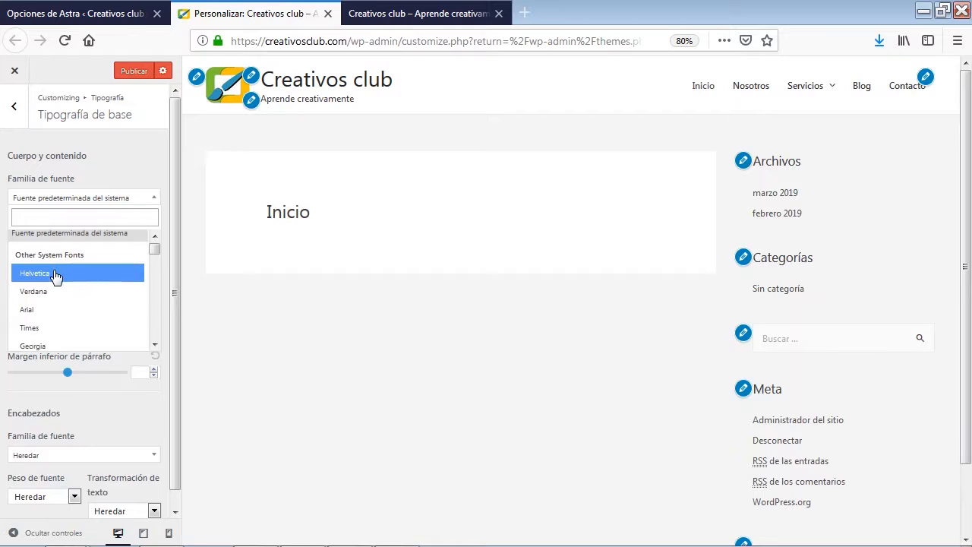
pyautogui.scroll(-2, 55, 277)
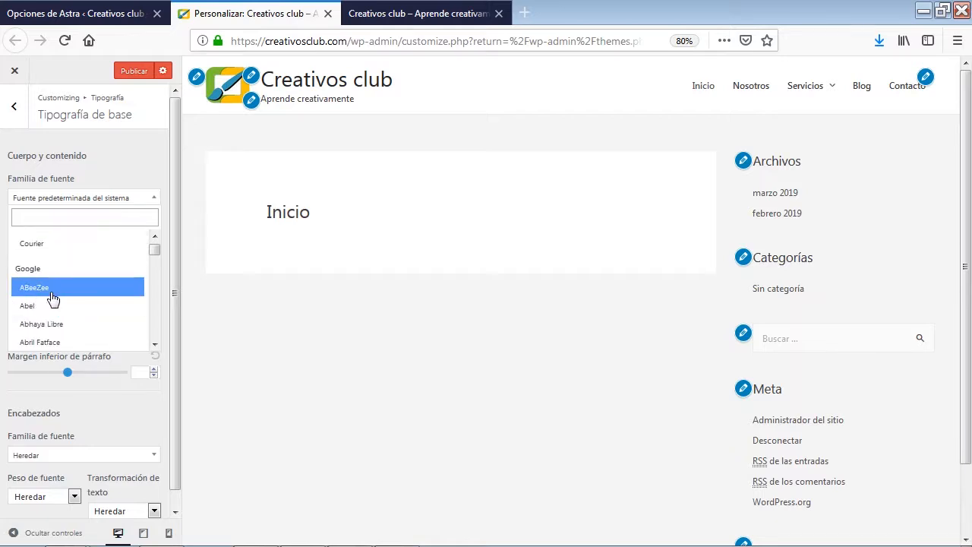
pyautogui.scroll(-3, 55, 295)
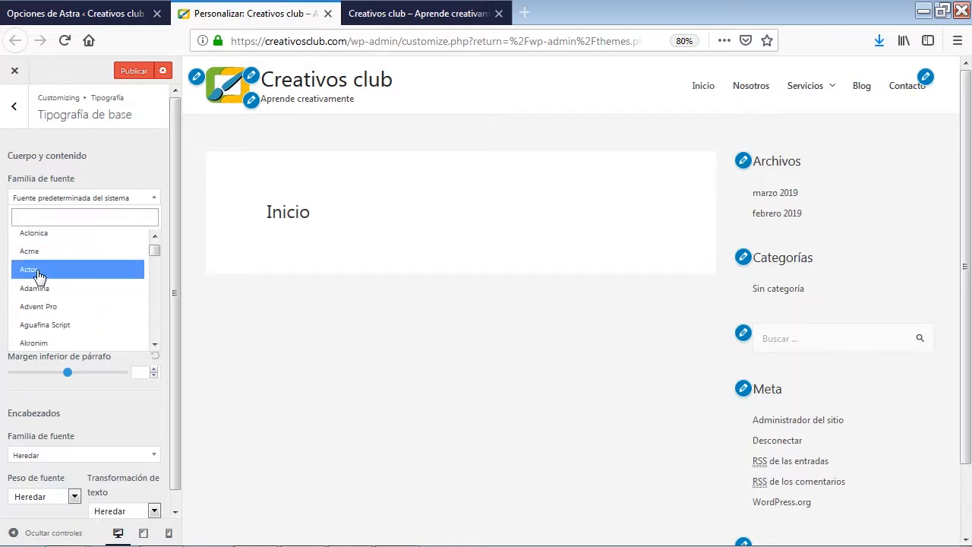
pyautogui.click(38, 270)
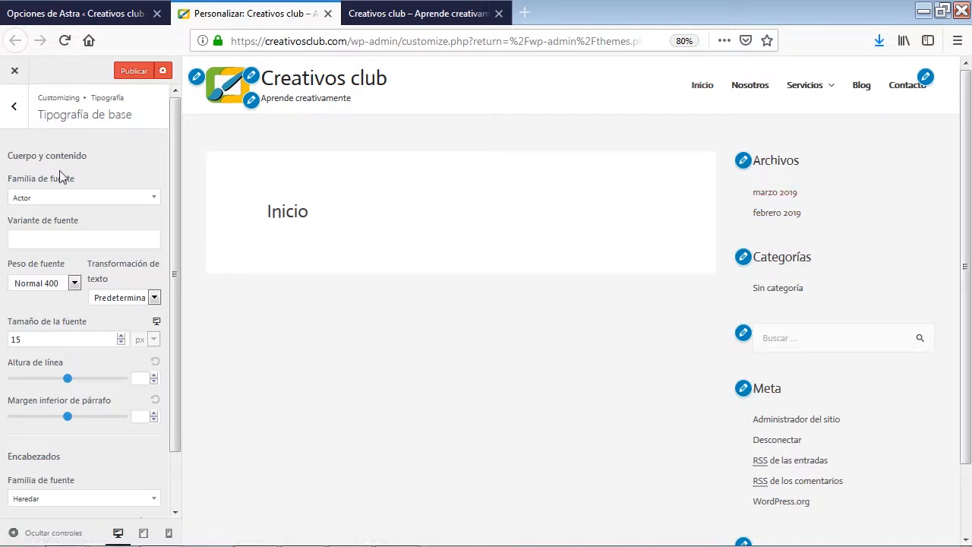
# Try the Aguafina Script and Almendra font families for the body and content
pyautogui.click(119, 201)
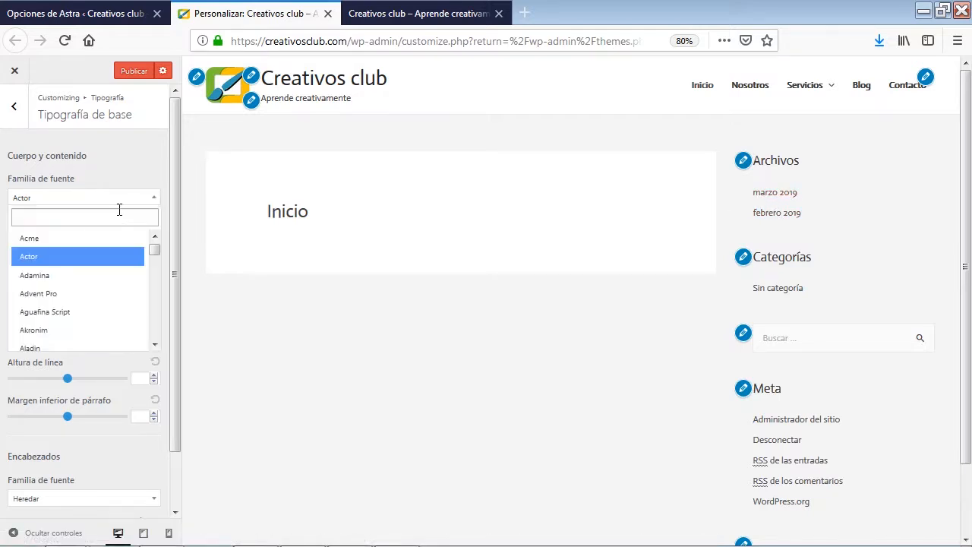
pyautogui.click(69, 313)
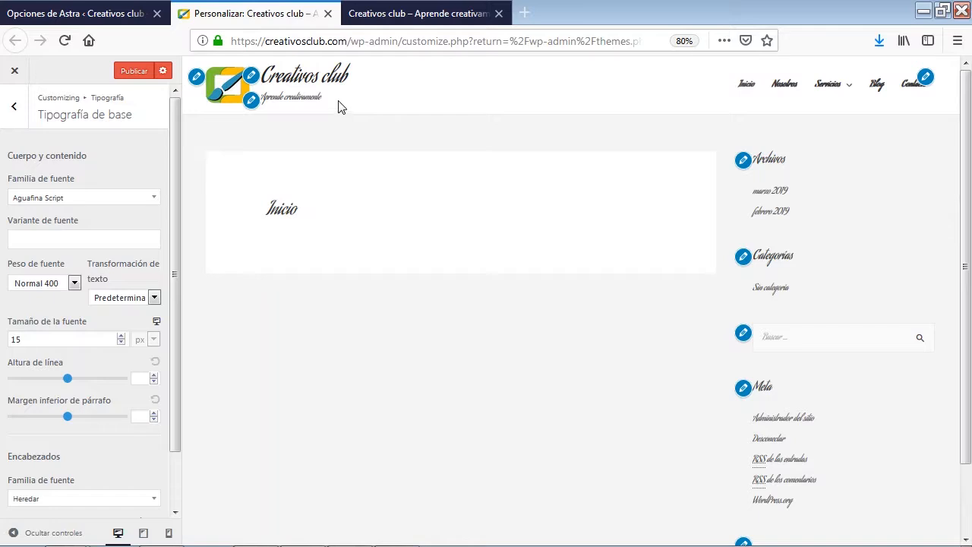
pyautogui.click(99, 199)
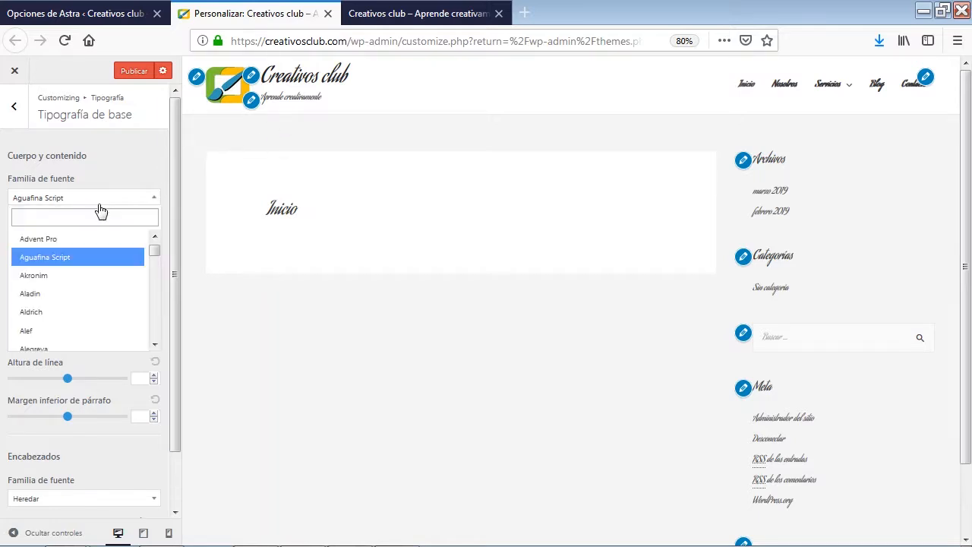
pyautogui.scroll(-2, 81, 318)
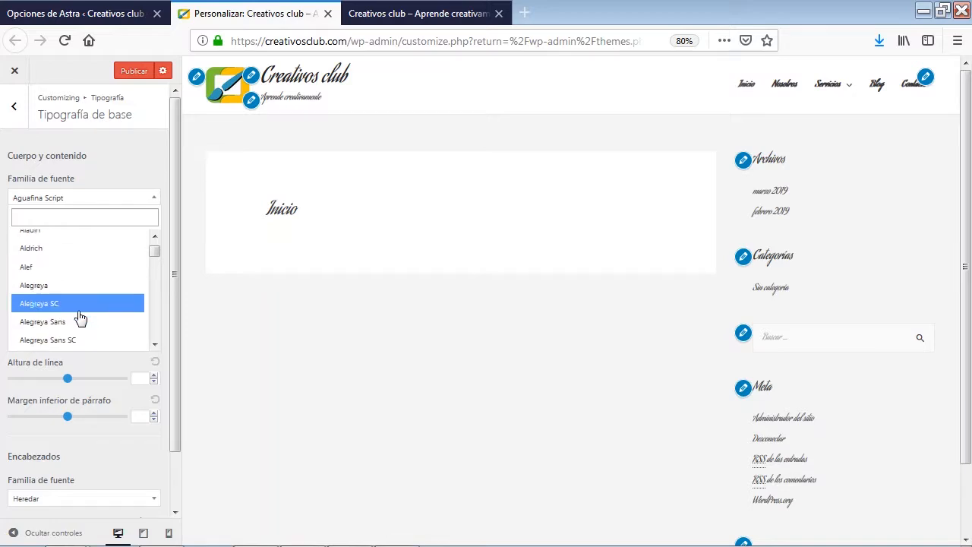
pyautogui.scroll(-4, 84, 314)
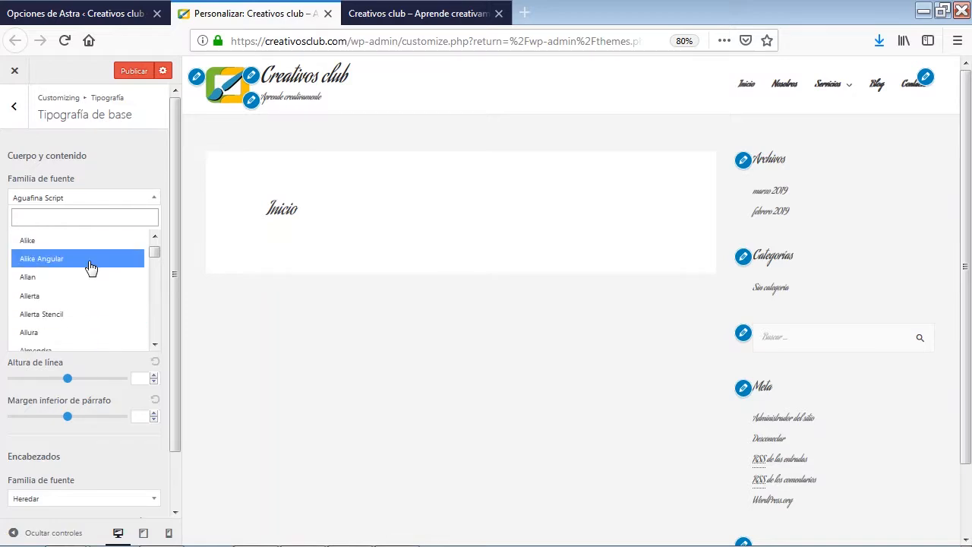
pyautogui.scroll(-1, 92, 273)
pyautogui.click(91, 288)
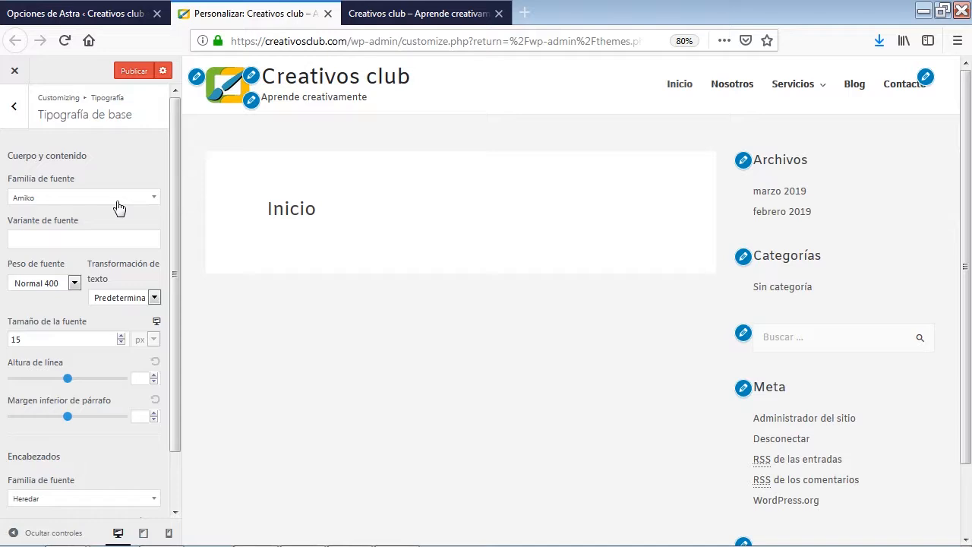
# Set the font family of the body and content to the Google font ABeeZee
pyautogui.click(118, 202)
pyautogui.scroll(10, 114, 323)
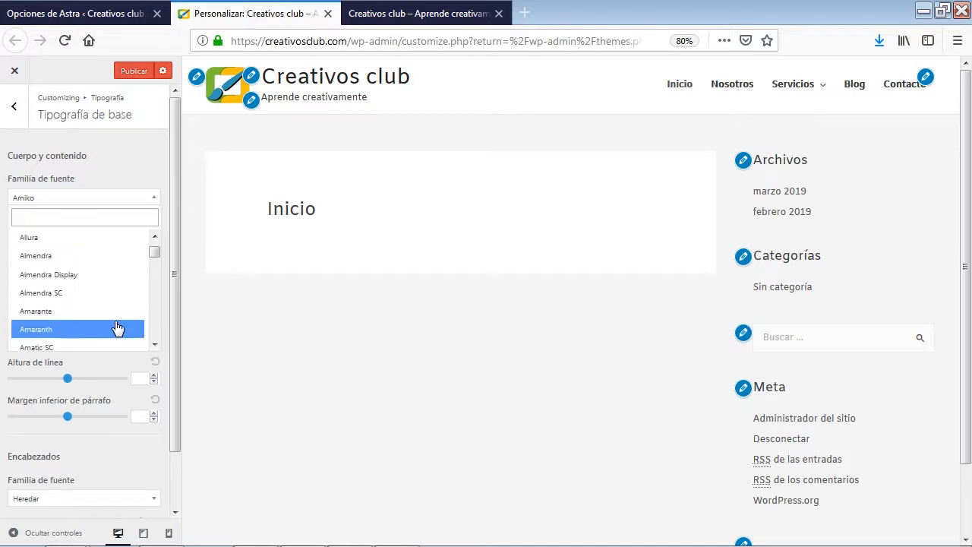
pyautogui.scroll(3, 115, 328)
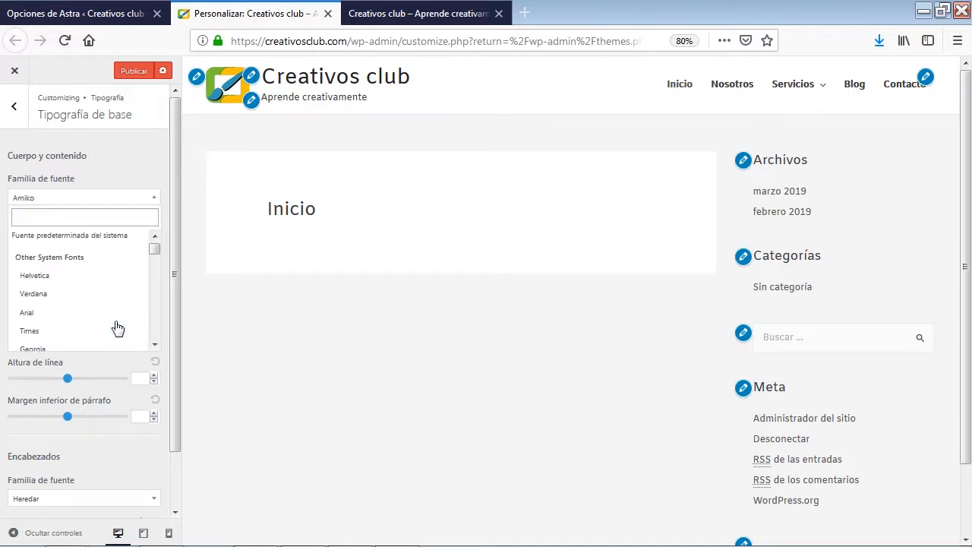
pyautogui.scroll(-2, 91, 312)
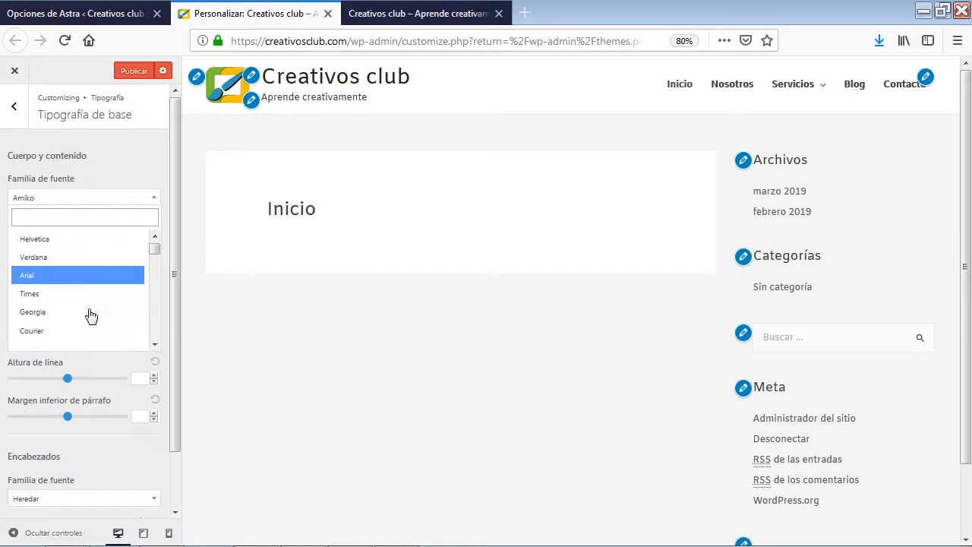
pyautogui.scroll(-2, 97, 310)
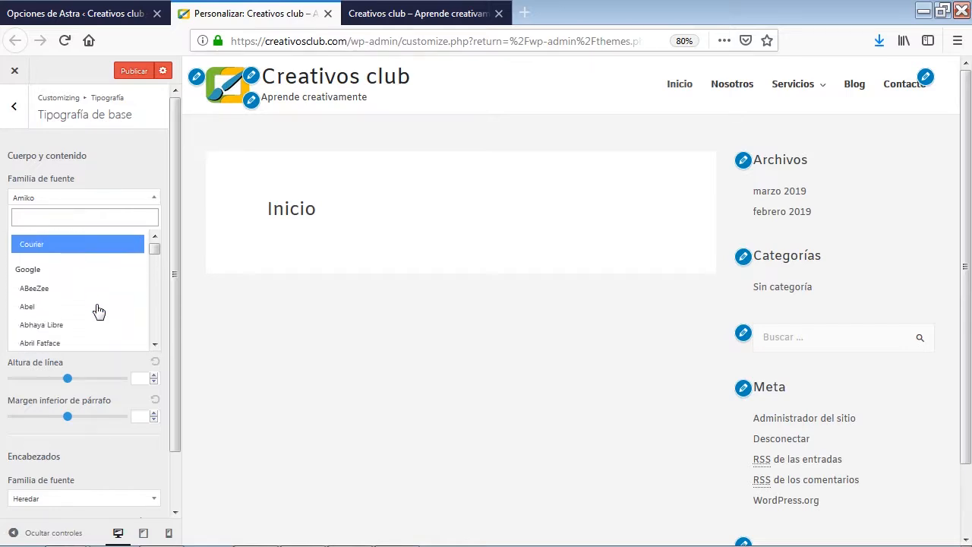
pyautogui.click(57, 290)
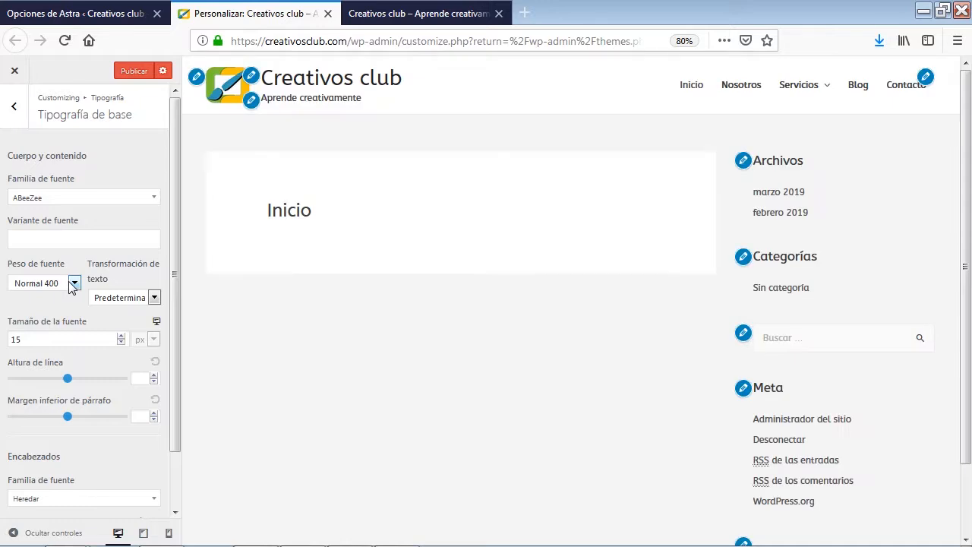
# Check the variant and weight options, keep the default text transformation, and set the body font size to 16 px
pyautogui.click(81, 239)
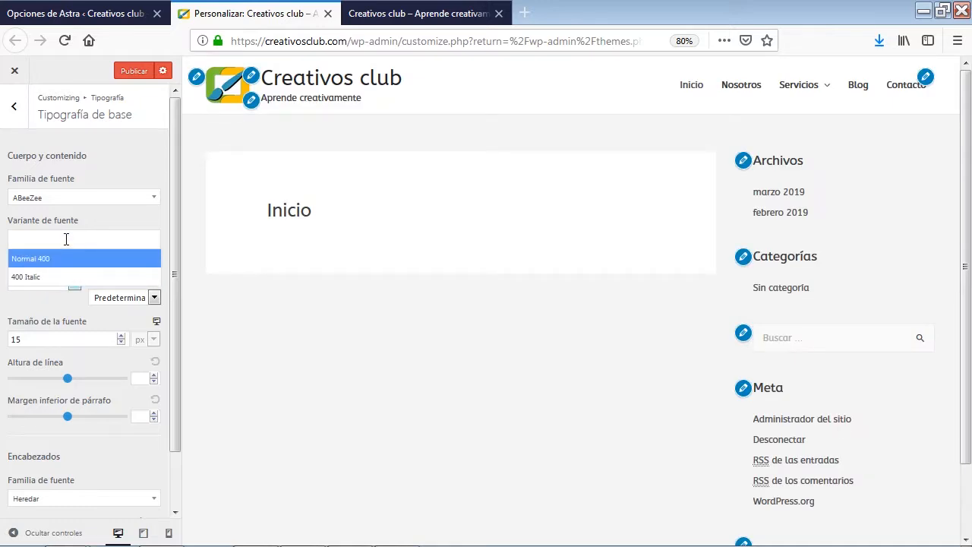
pyautogui.click(66, 239)
pyautogui.click(76, 283)
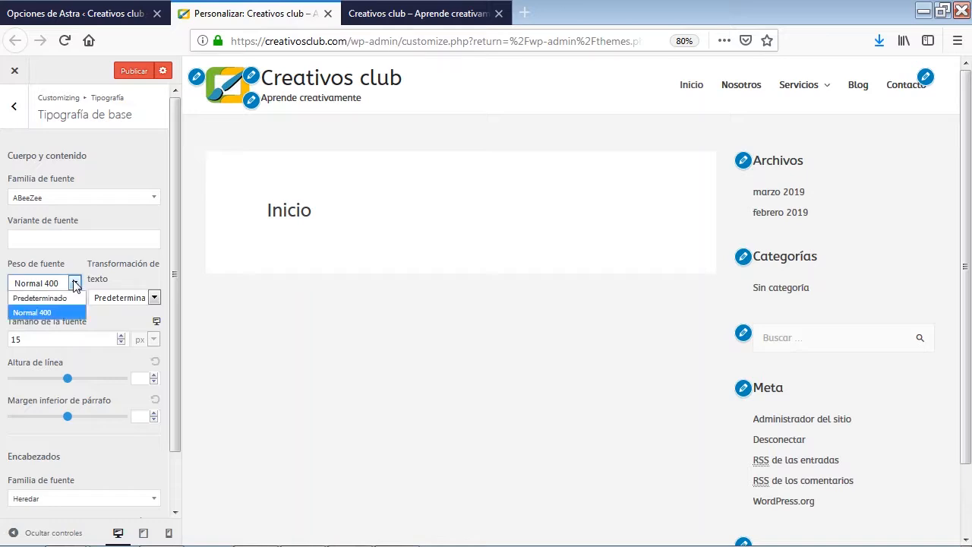
pyautogui.click(75, 283)
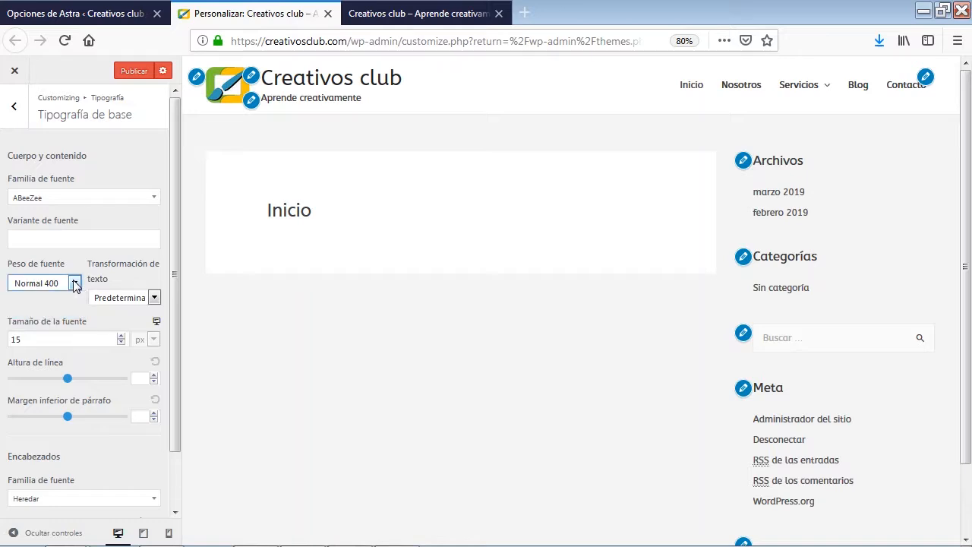
pyautogui.click(154, 298)
pyautogui.click(142, 313)
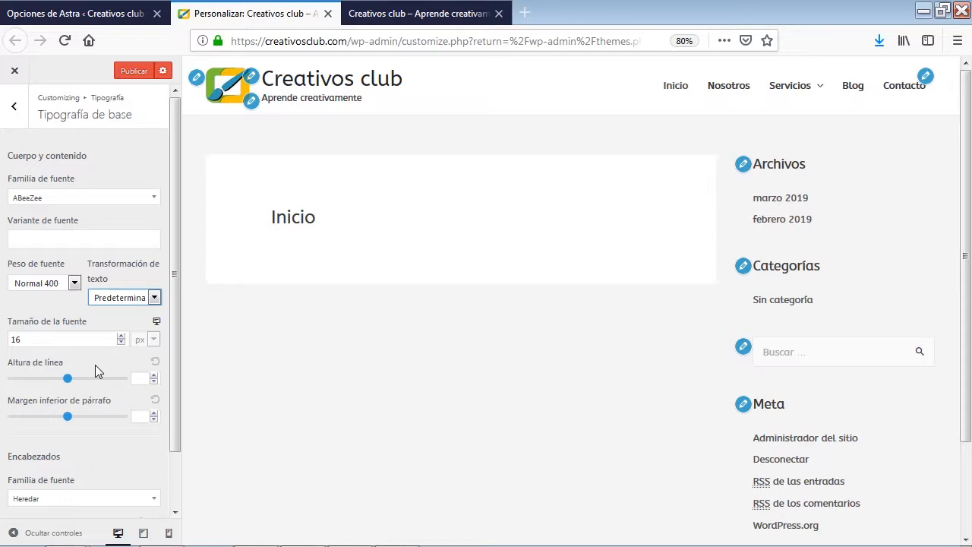
# Review the heading font options, leave the base typography settings and open the main header typography settings
pyautogui.scroll(-2, 97, 372)
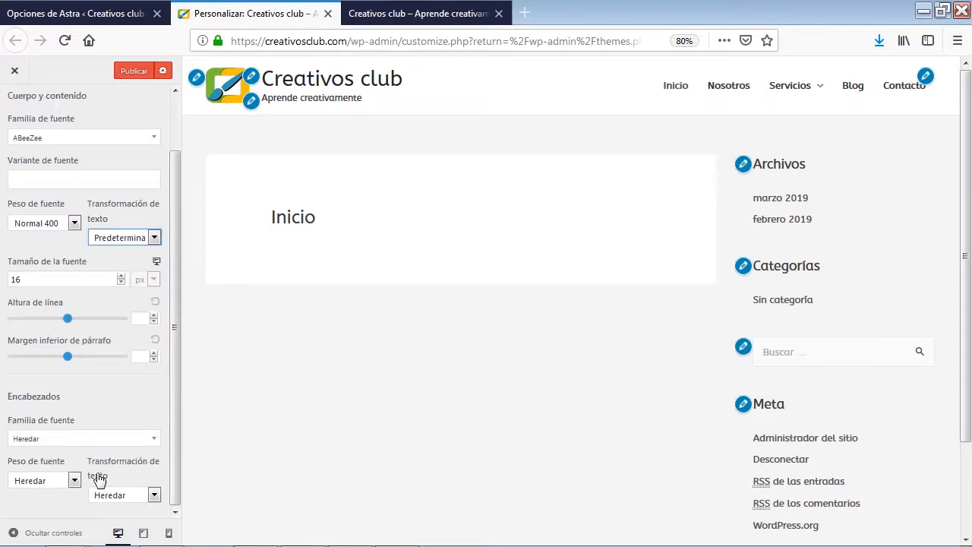
pyautogui.scroll(2, 104, 451)
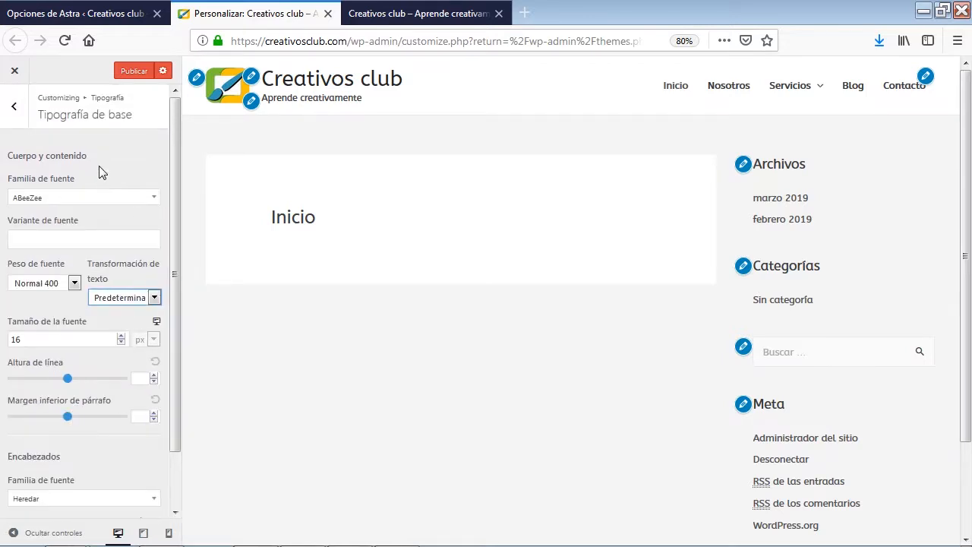
pyautogui.click(15, 110)
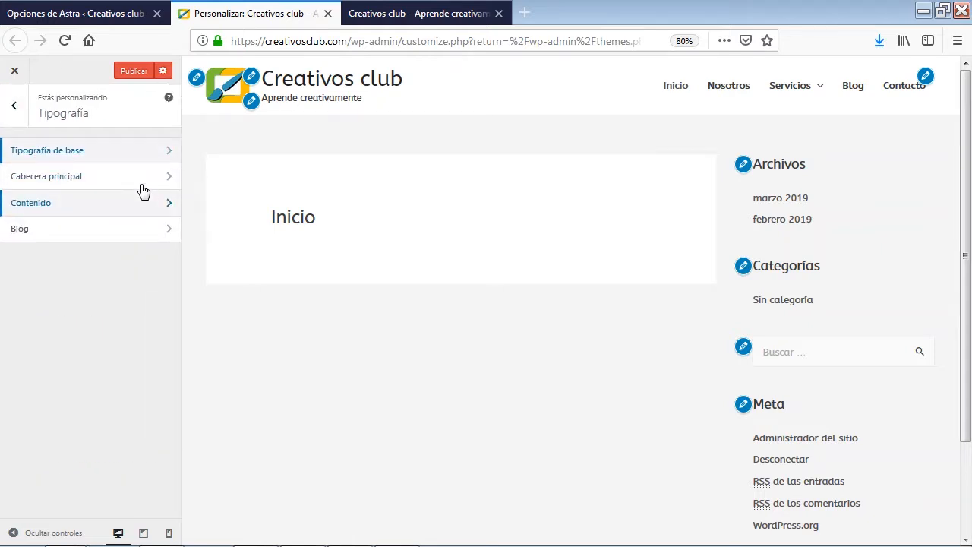
pyautogui.click(96, 182)
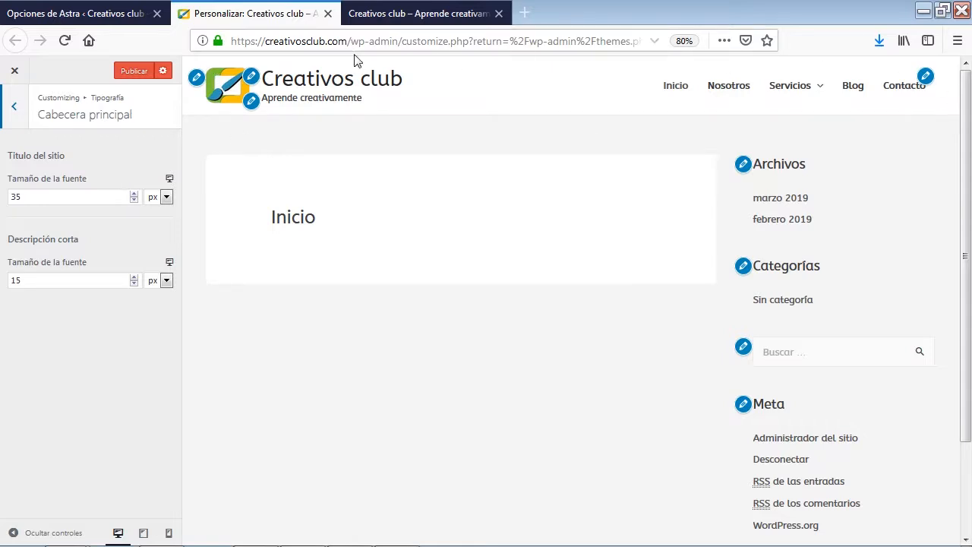
# Try a site title font size of 45 px and set it back to 35 px
pyautogui.click(136, 195)
pyautogui.click(136, 195)
pyautogui.click(136, 194)
pyautogui.click(136, 195)
pyautogui.click(136, 194)
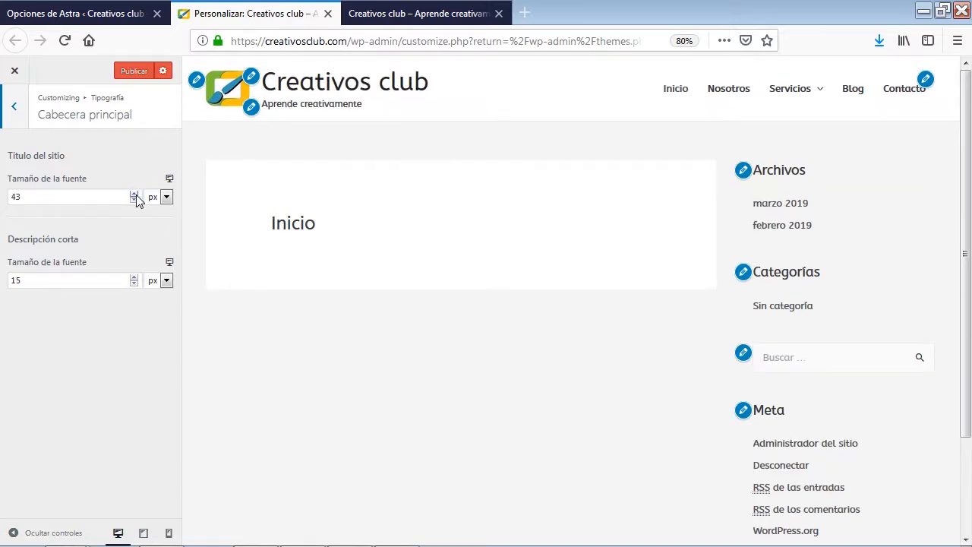
pyautogui.click(136, 194)
pyautogui.click(136, 194)
pyautogui.click(136, 195)
pyautogui.click(136, 195)
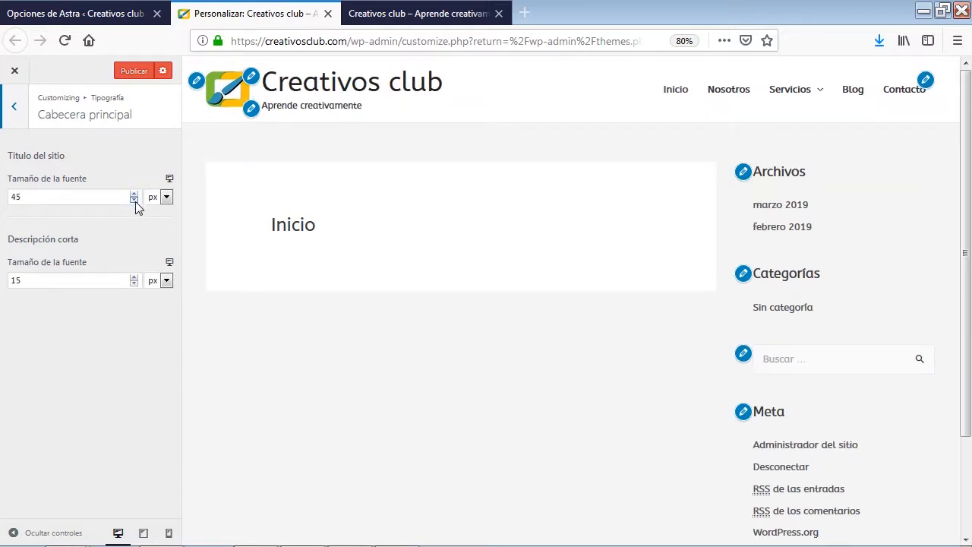
pyautogui.click(135, 200)
pyautogui.click(135, 200)
pyautogui.click(134, 201)
pyautogui.click(135, 200)
pyautogui.click(134, 201)
pyautogui.click(134, 201)
pyautogui.click(134, 201)
pyautogui.click(134, 200)
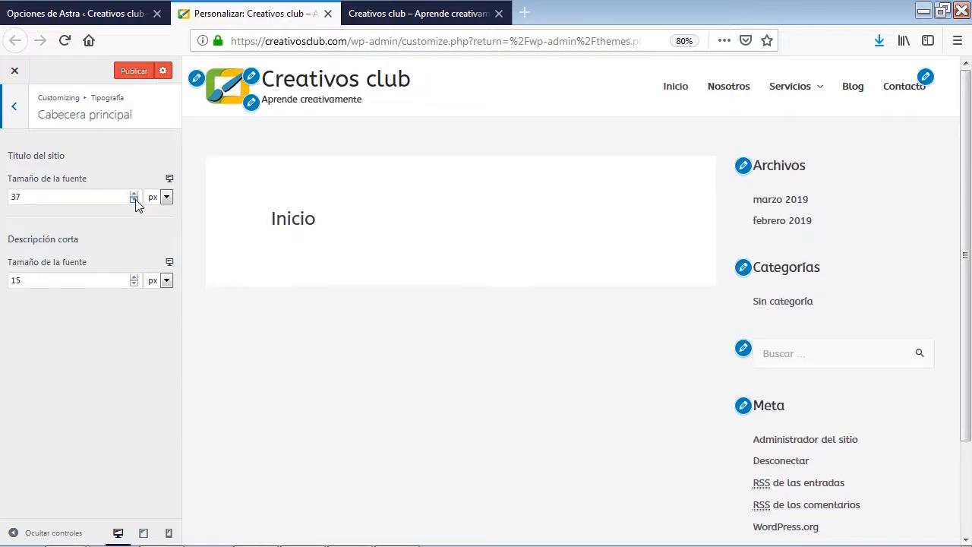
pyautogui.click(134, 200)
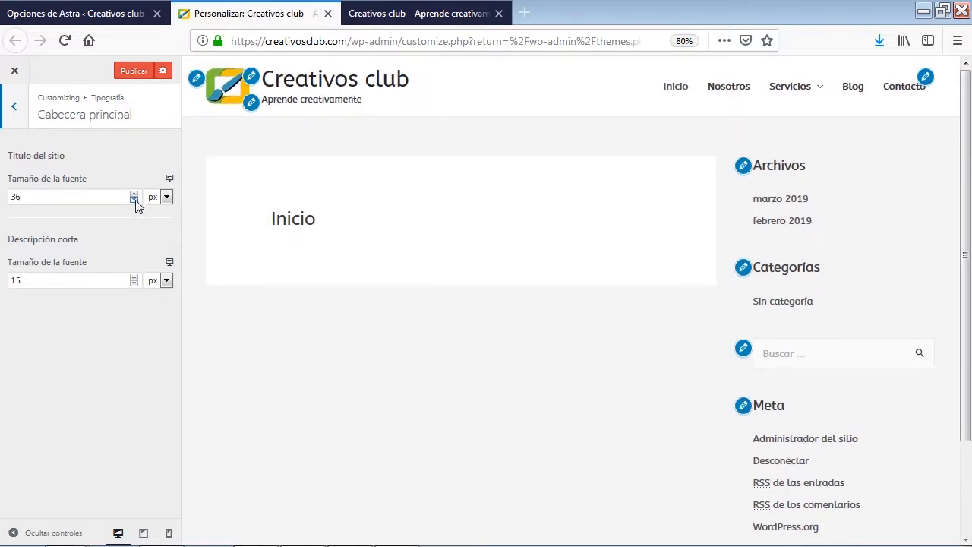
pyautogui.click(134, 200)
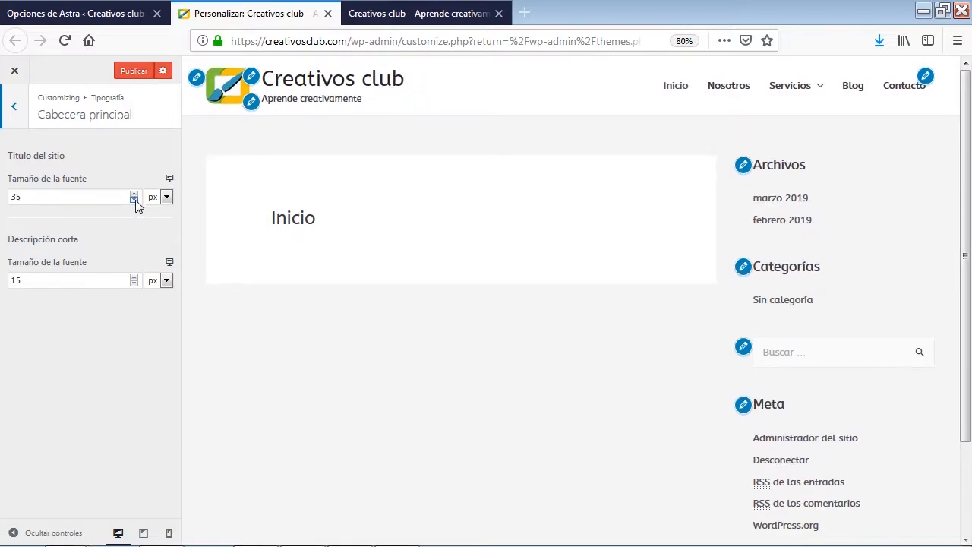
# Set the font size of the site's short description to 18 px
pyautogui.click(134, 277)
pyautogui.click(134, 277)
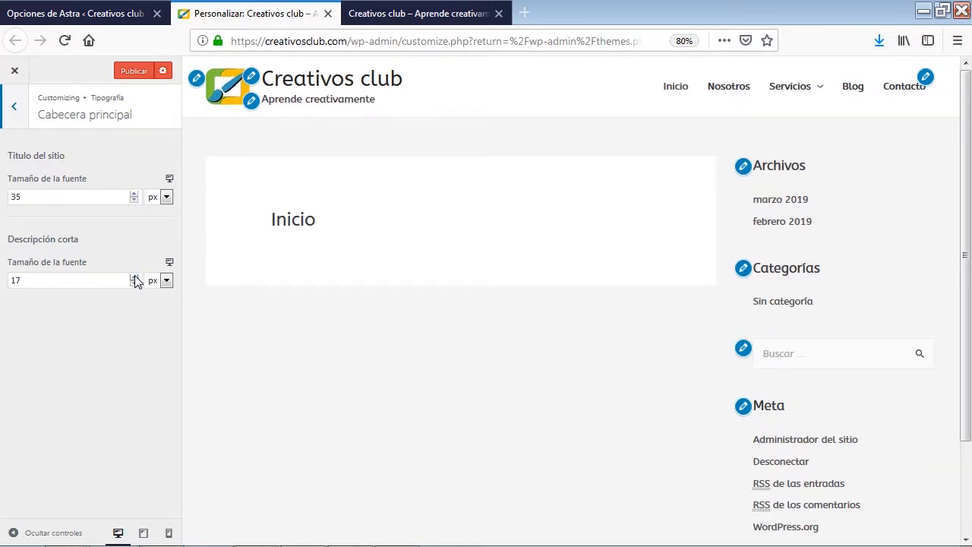
pyautogui.click(134, 277)
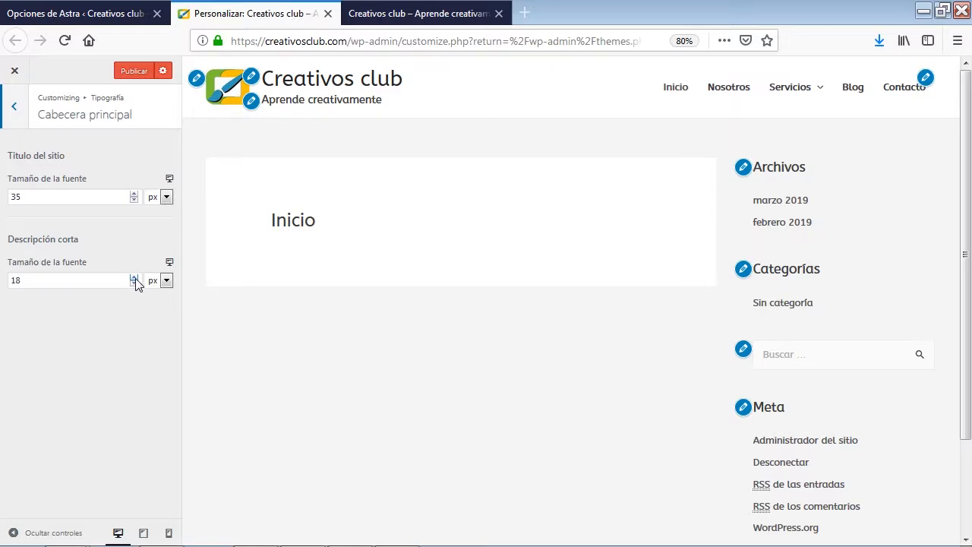
pyautogui.click(167, 200)
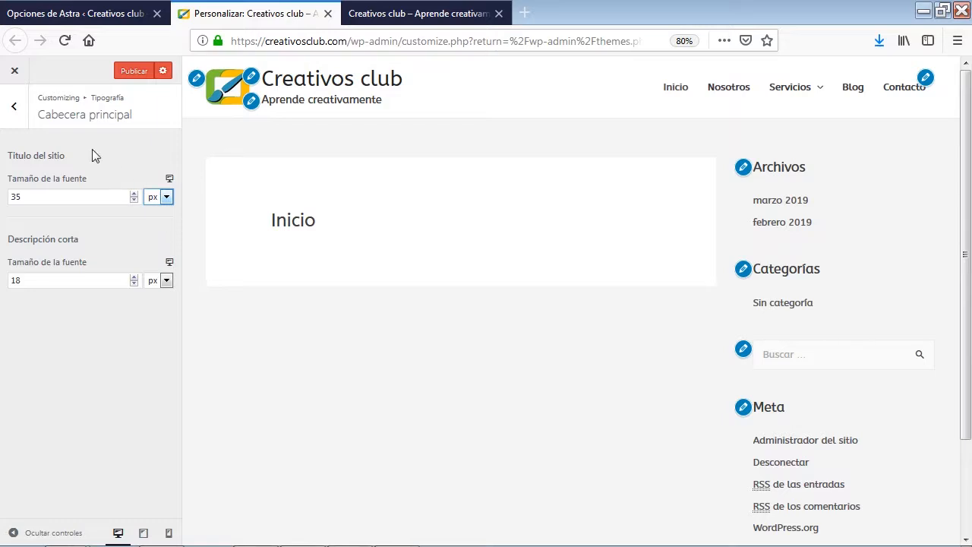
# Open the content typography settings and compare the H1 to H6 font sizes with the sample headings in the blog post "Tamaños de encabezado"
pyautogui.click(15, 109)
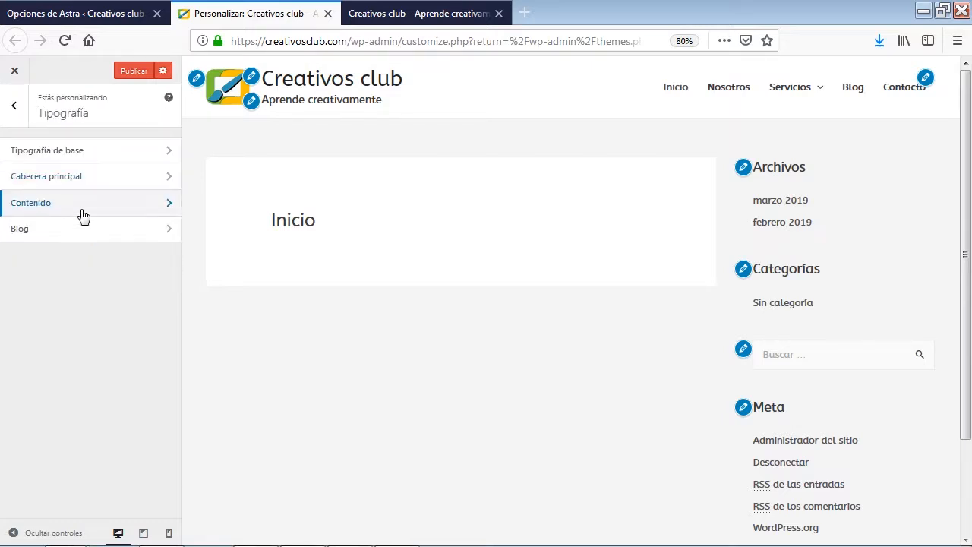
pyautogui.click(87, 210)
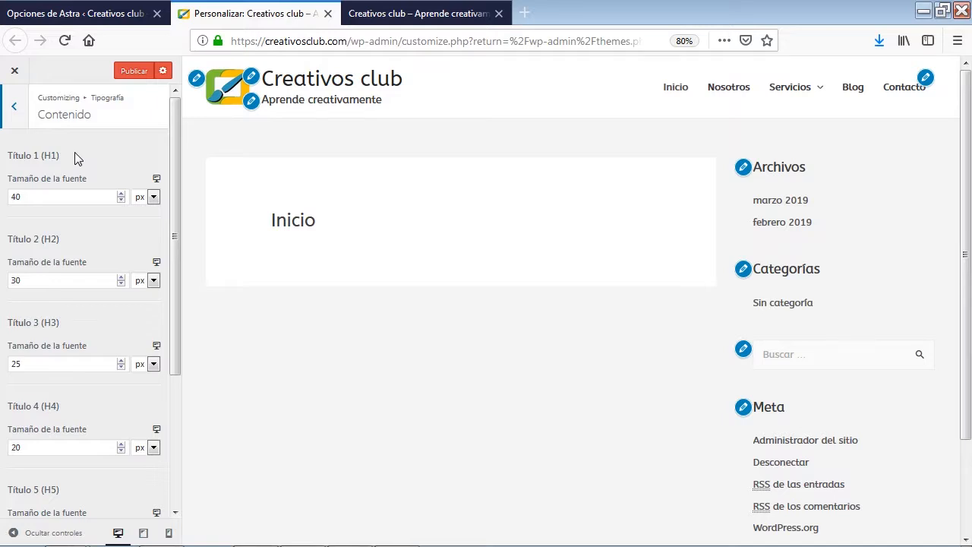
pyautogui.click(854, 89)
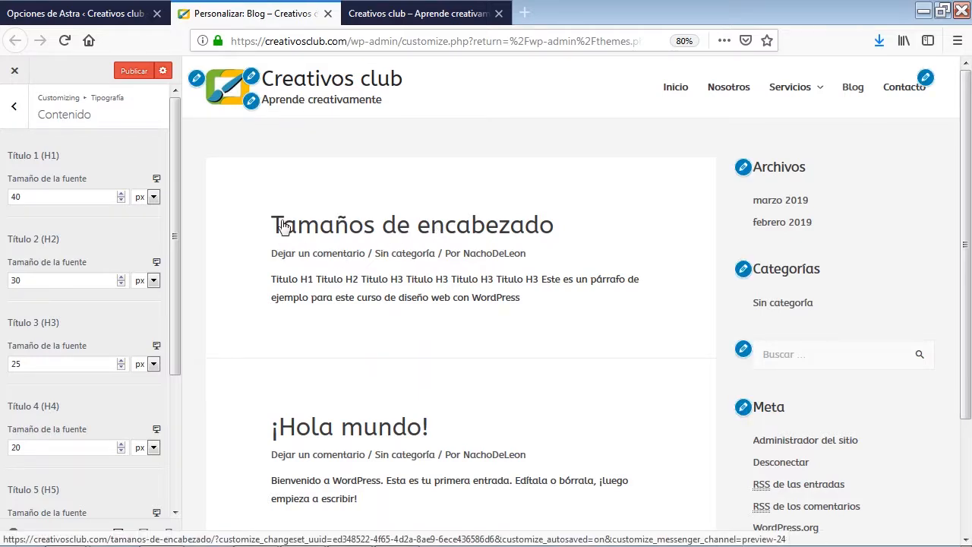
pyautogui.click(328, 241)
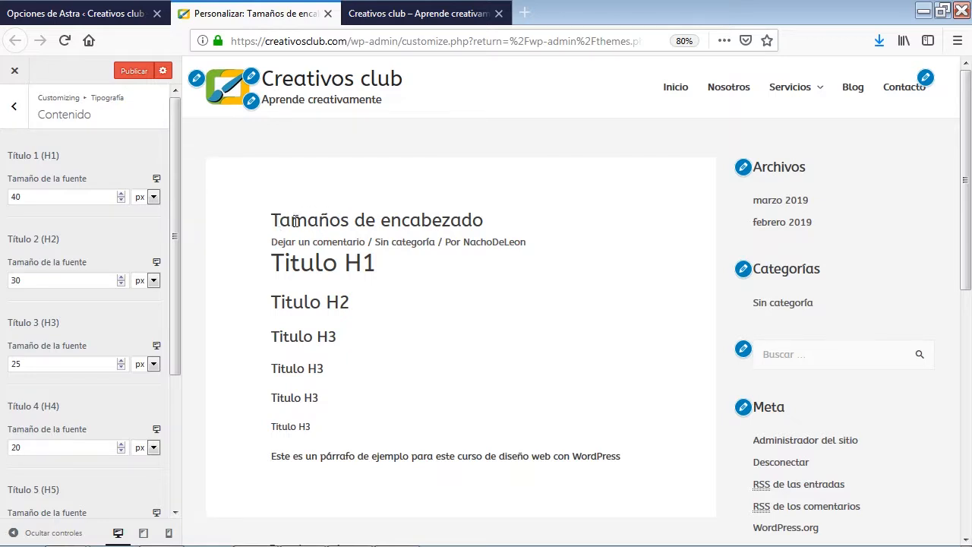
pyautogui.click(846, 93)
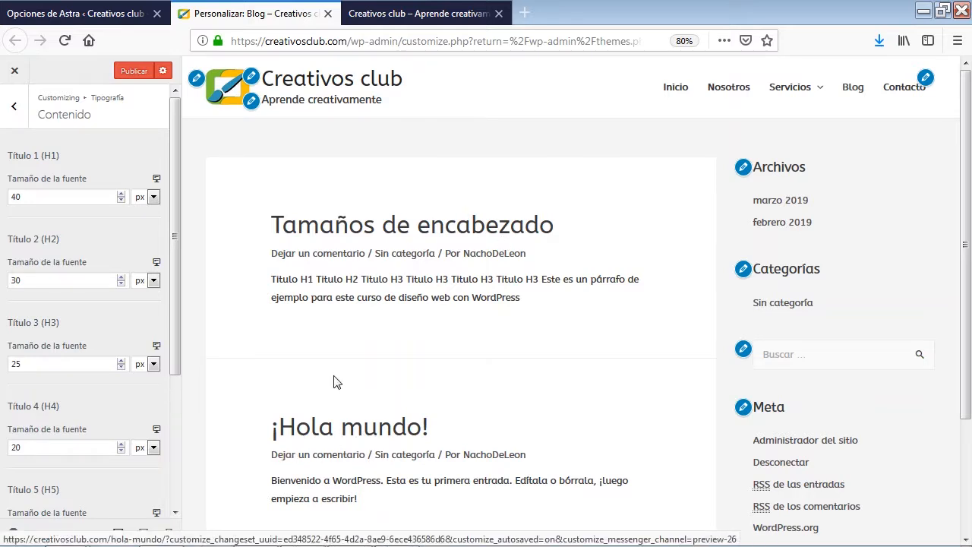
pyautogui.click(388, 226)
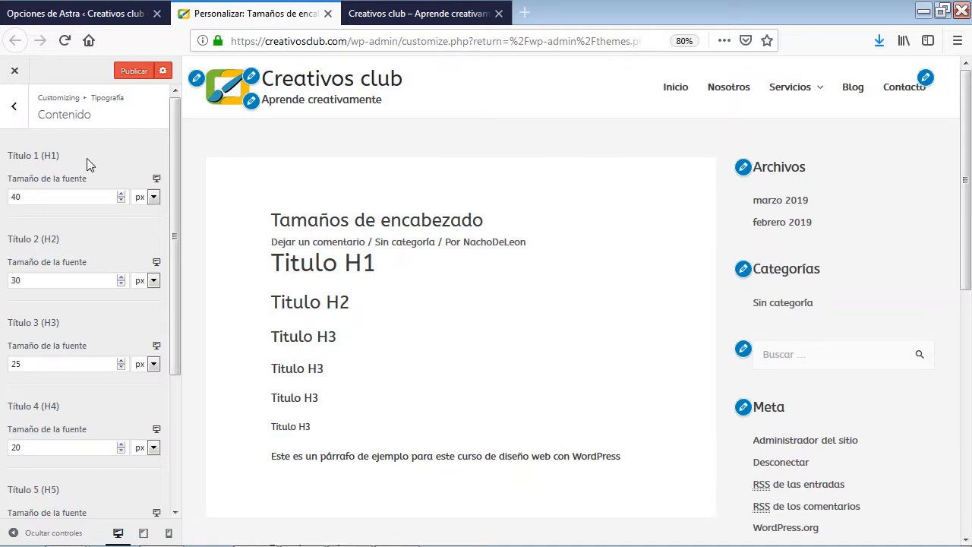
pyautogui.scroll(-3, 76, 401)
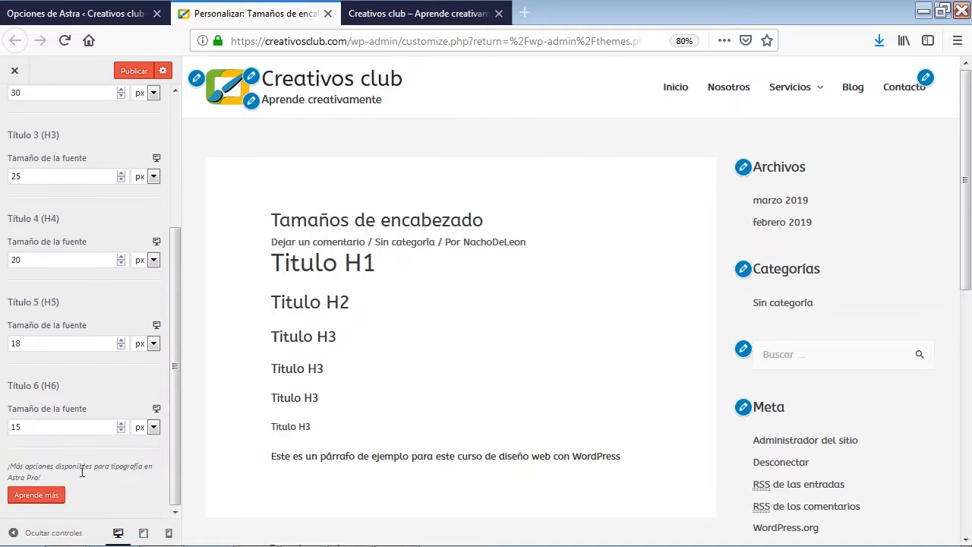
pyautogui.scroll(2, 81, 408)
pyautogui.scroll(1, 86, 415)
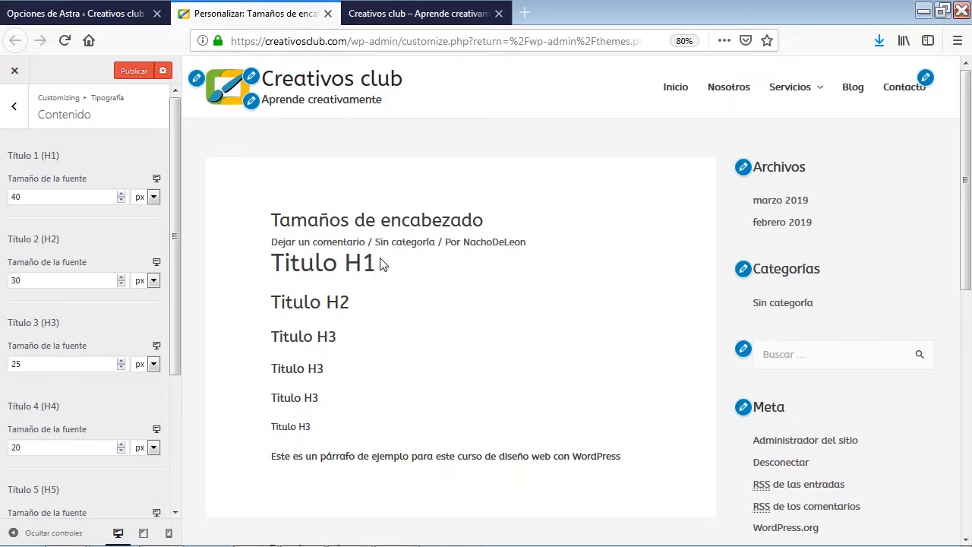
# Review the blog and archive title font sizes in the typography settings alongside the blog page
pyautogui.click(16, 110)
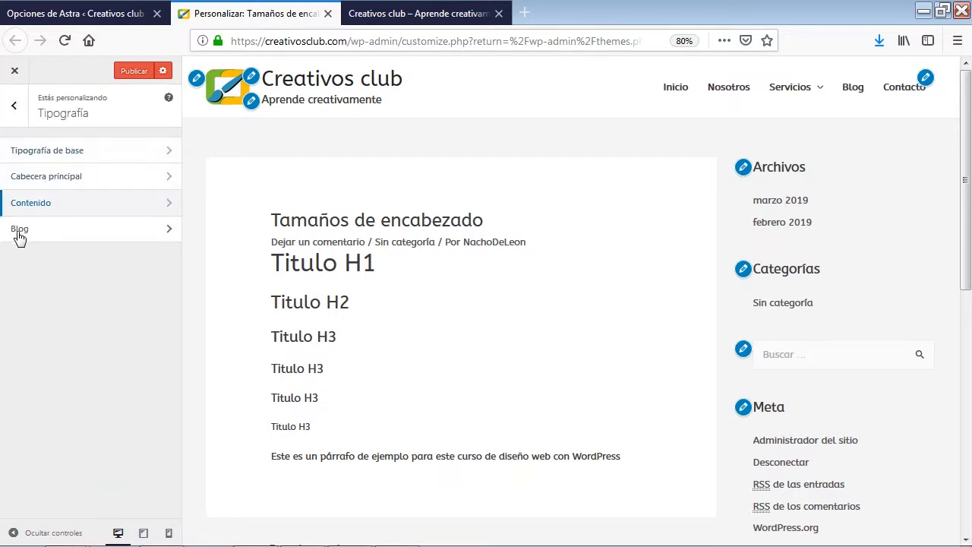
pyautogui.click(65, 235)
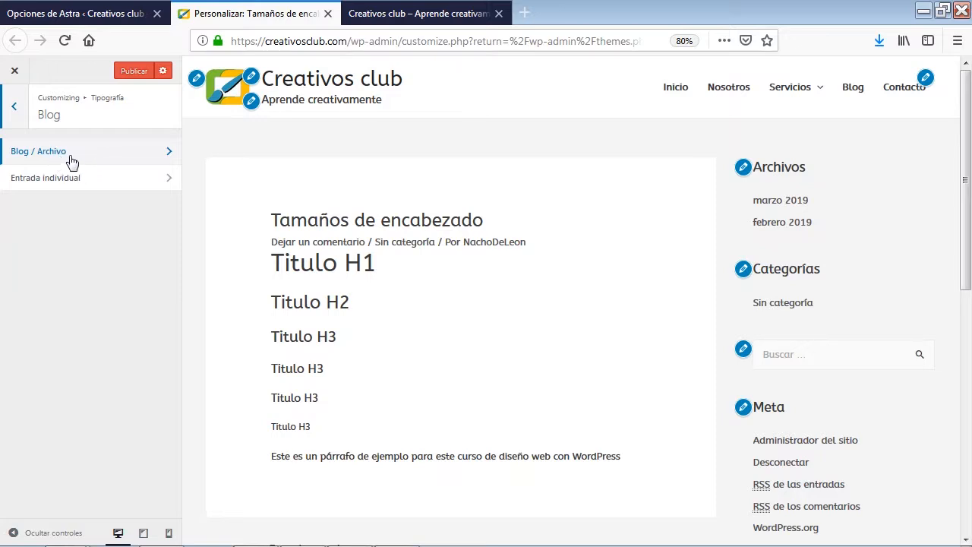
pyautogui.click(852, 89)
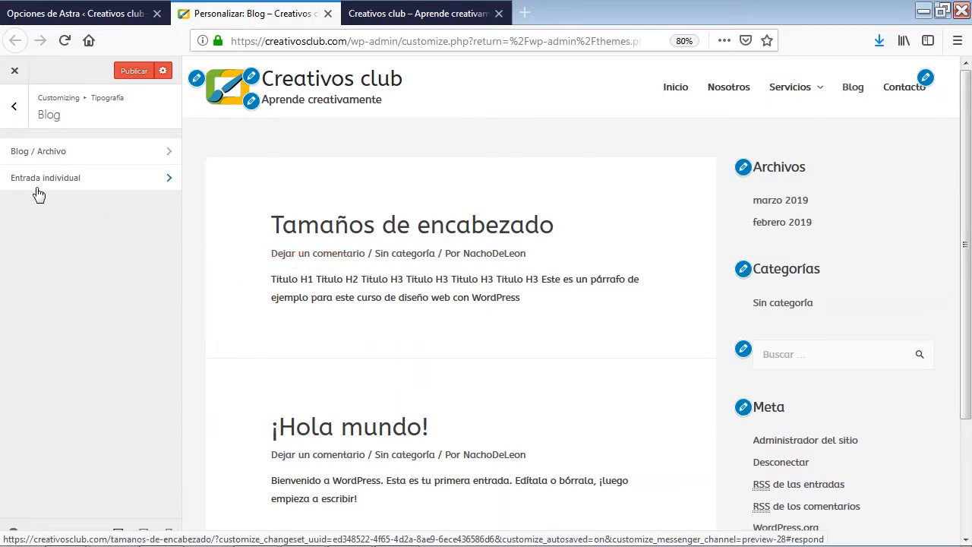
pyautogui.click(69, 159)
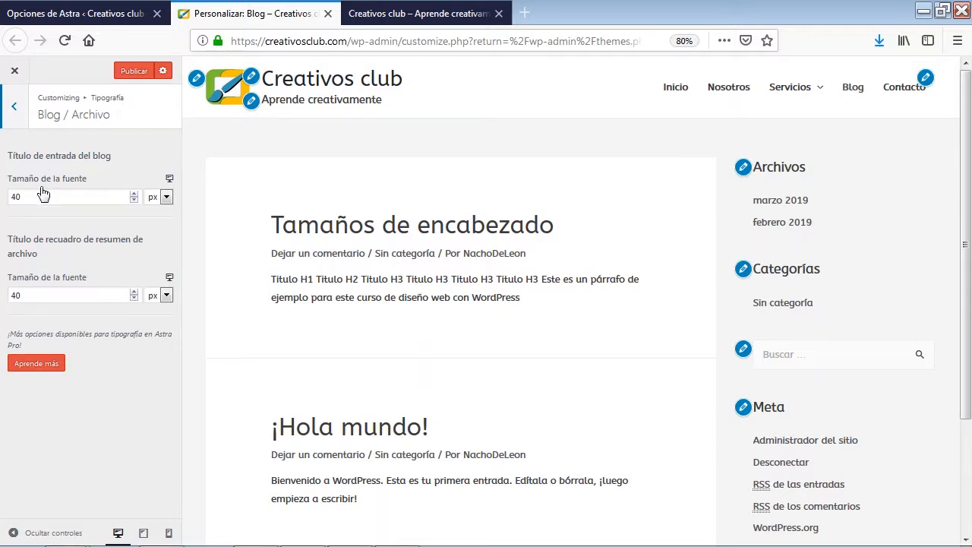
pyautogui.click(13, 106)
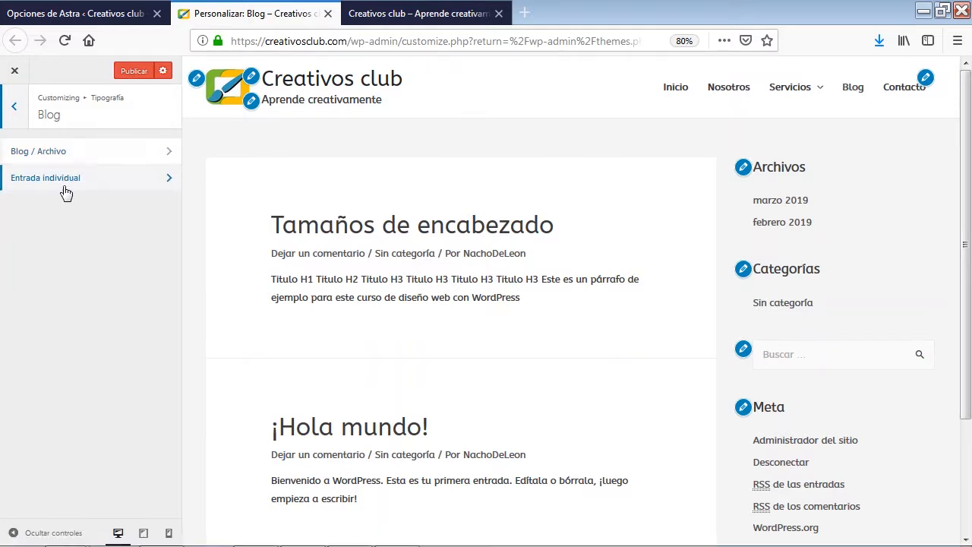
# Open the post "¡Hola mundo!" in the preview and review the single-entry title font size setting
pyautogui.click(357, 431)
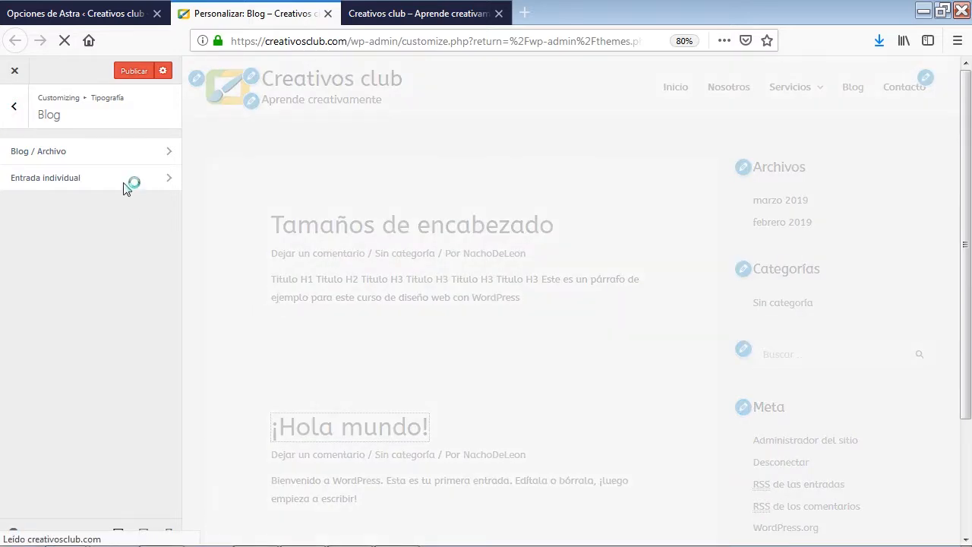
pyautogui.click(95, 185)
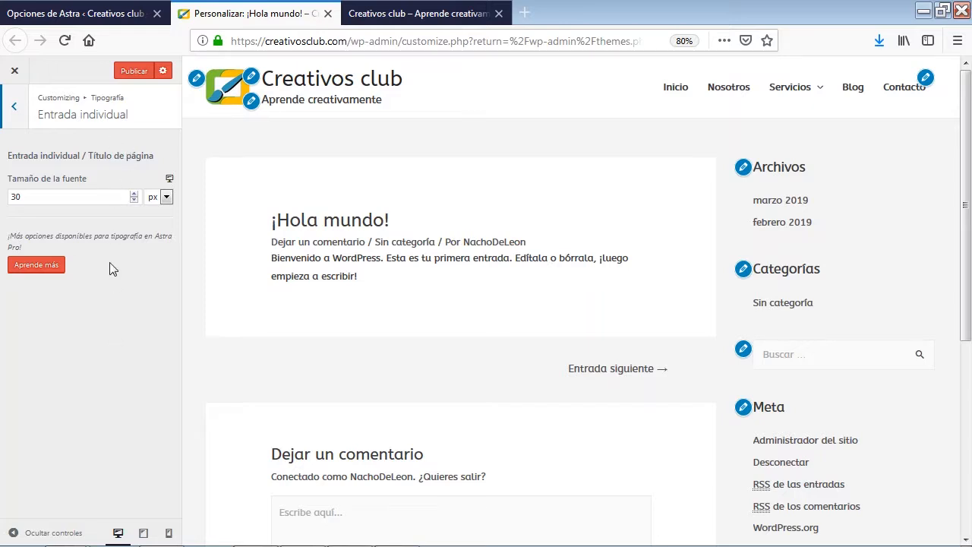
pyautogui.click(13, 107)
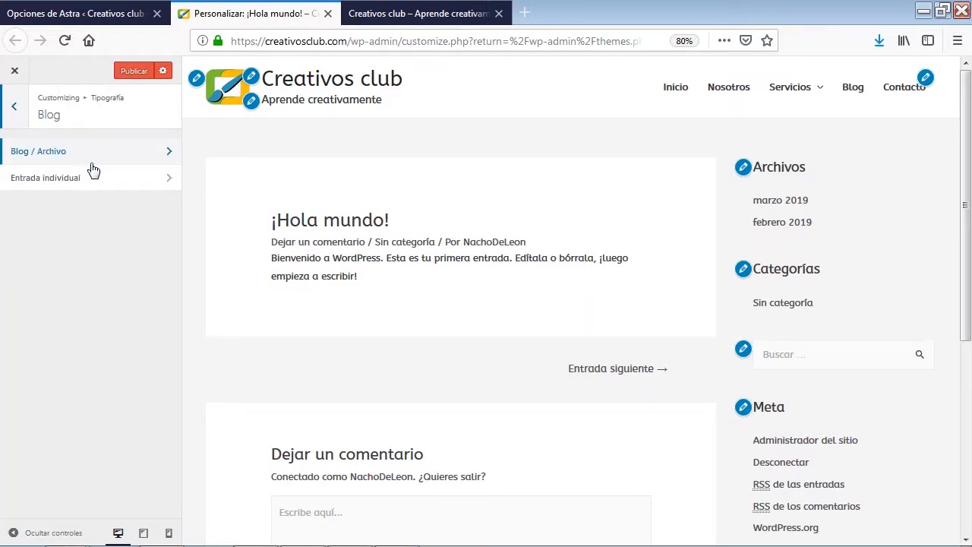
pyautogui.click(20, 122)
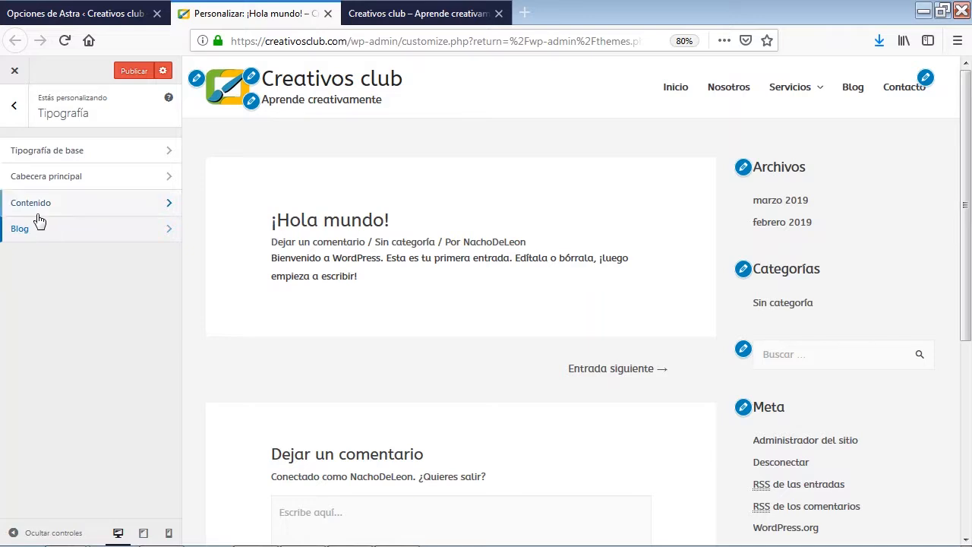
# Go to the header design settings, look over the transparent header options and open the main header settings
pyautogui.click(13, 108)
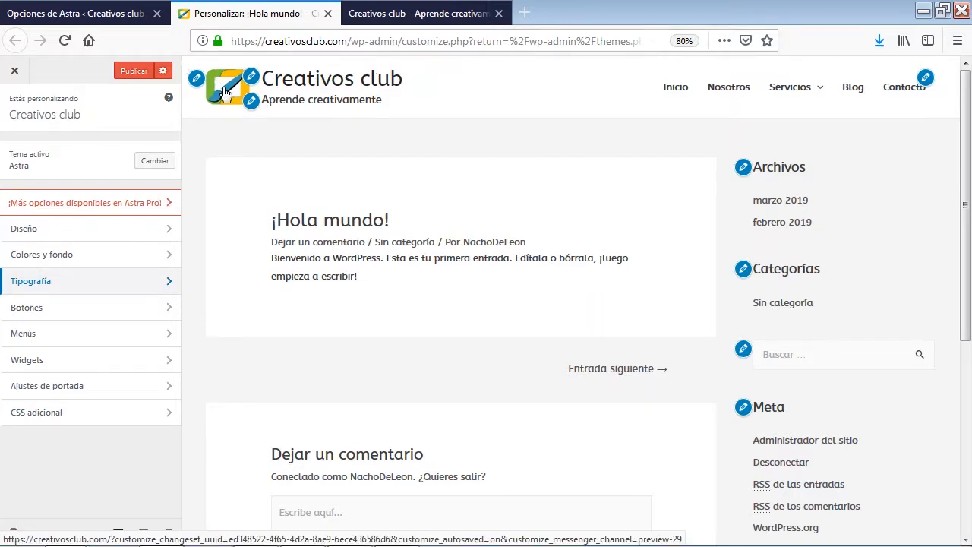
pyautogui.click(91, 236)
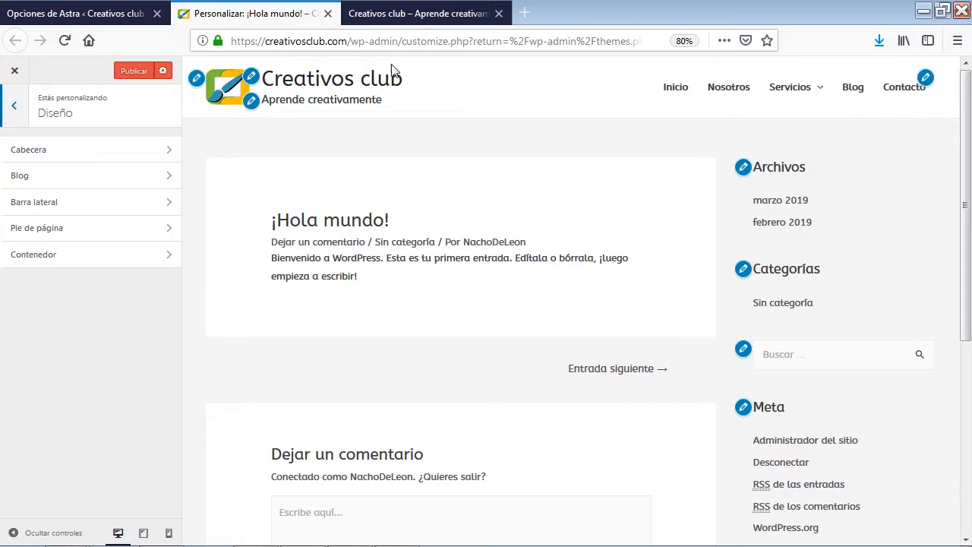
pyautogui.click(79, 158)
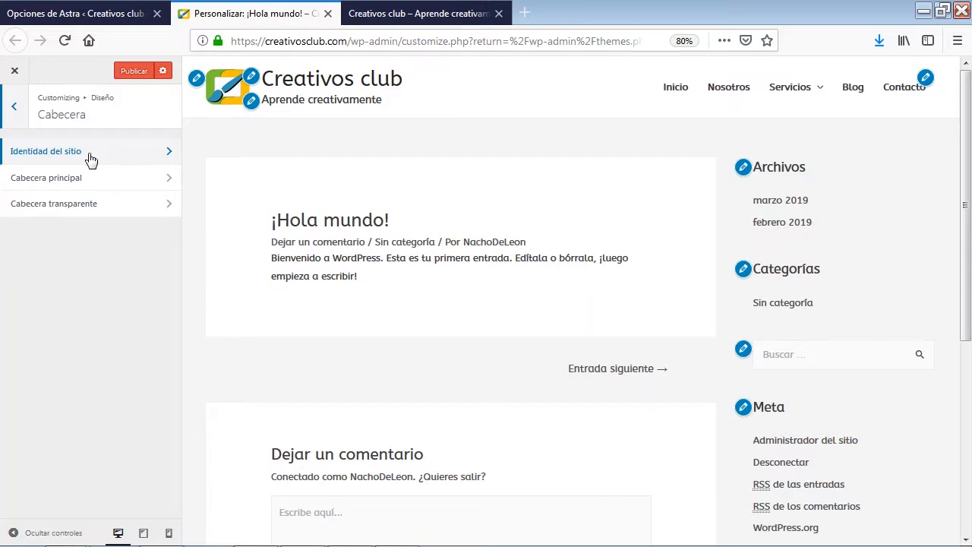
pyautogui.click(72, 217)
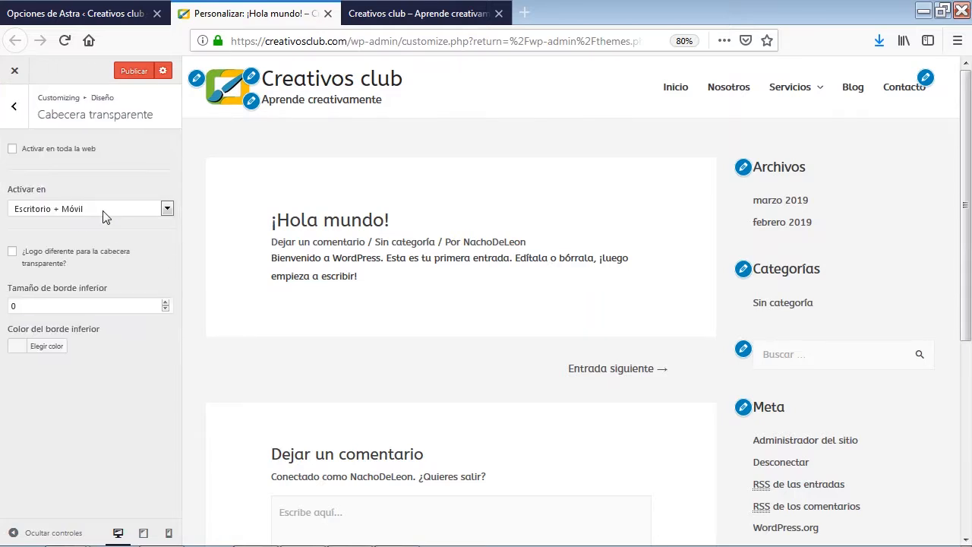
pyautogui.click(13, 108)
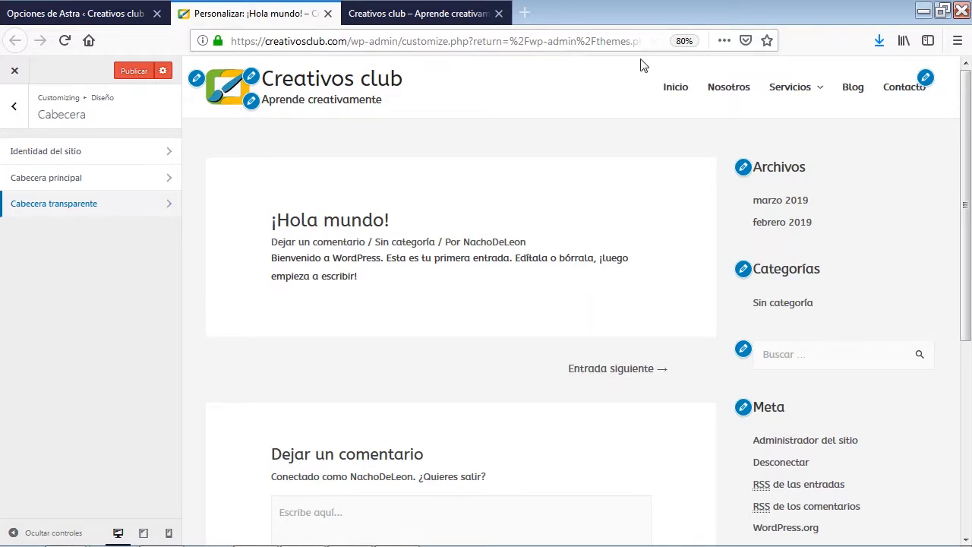
pyautogui.click(97, 181)
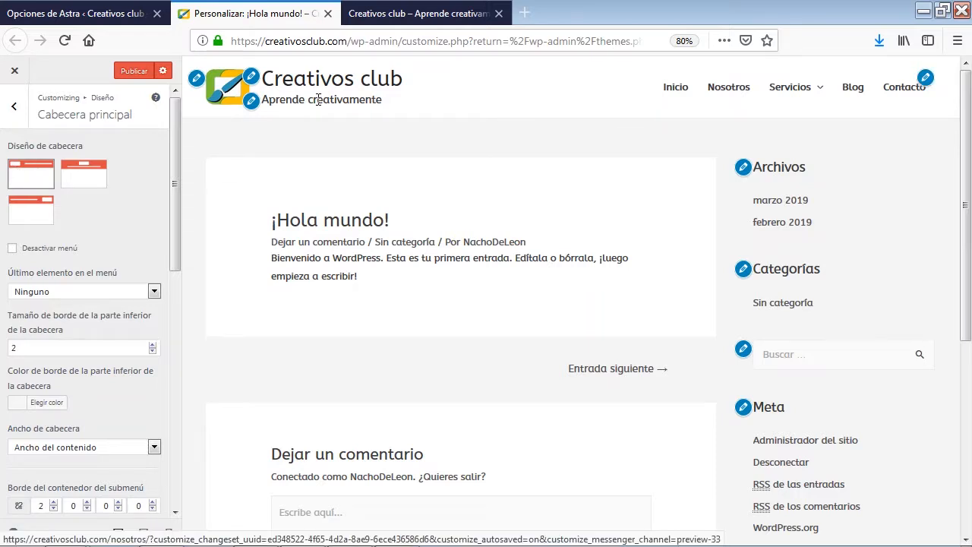
# Try the header layouts with centred and right-aligned logo, and return to the left-aligned logo layout
pyautogui.click(83, 177)
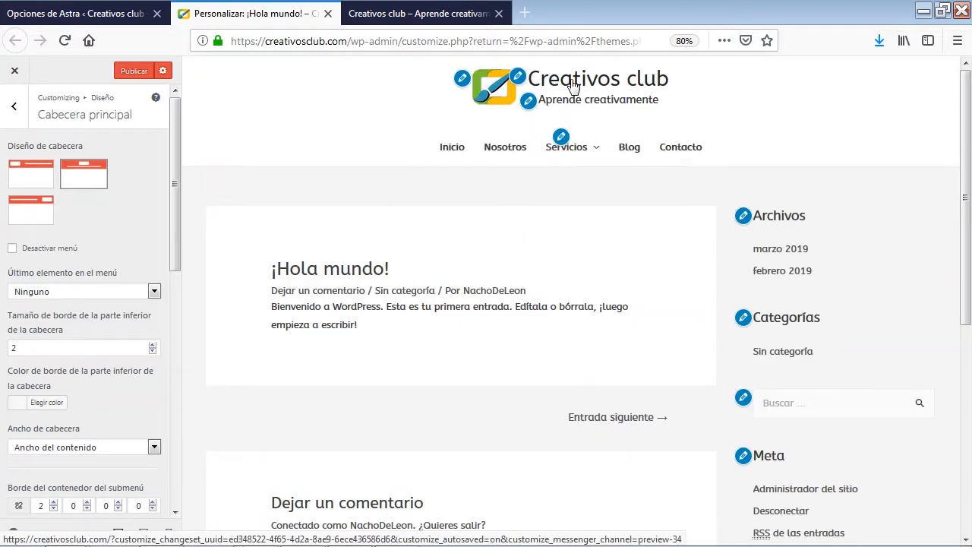
pyautogui.click(40, 210)
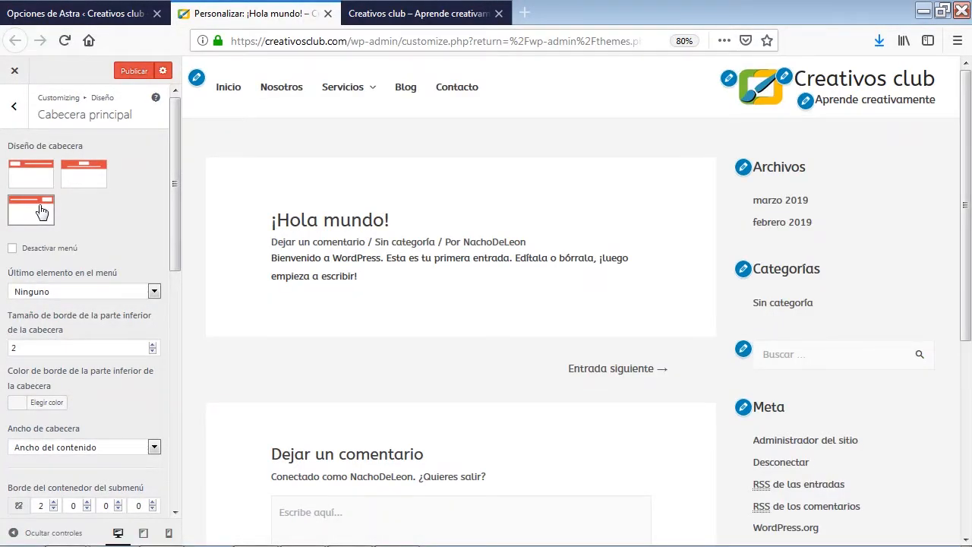
pyautogui.click(44, 185)
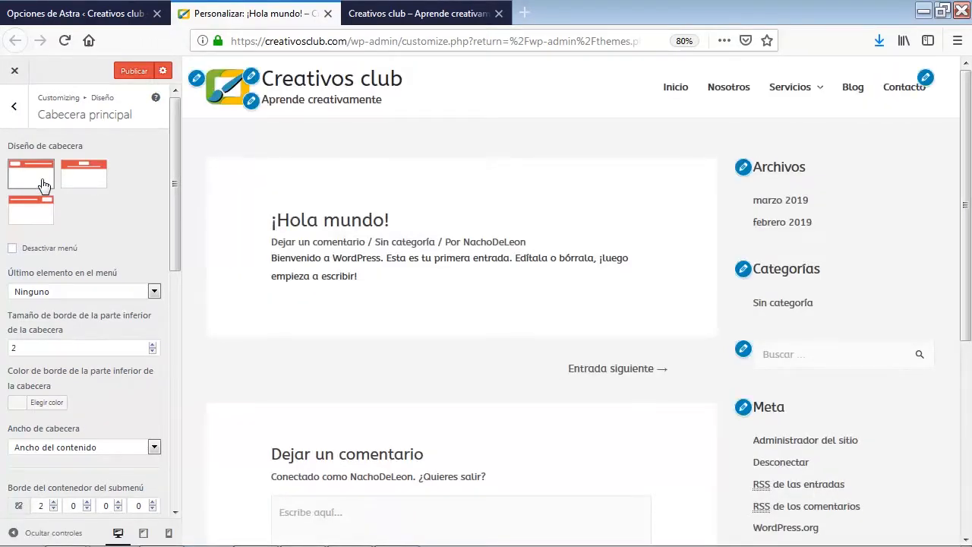
# Try a button (Botón) as the last menu element and set the element back to Ninguno
pyautogui.click(154, 293)
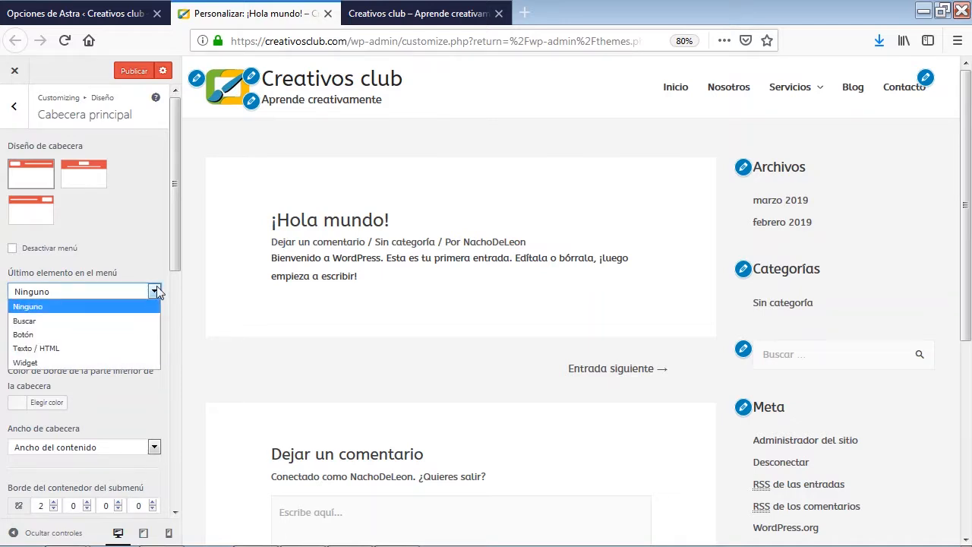
pyautogui.click(154, 291)
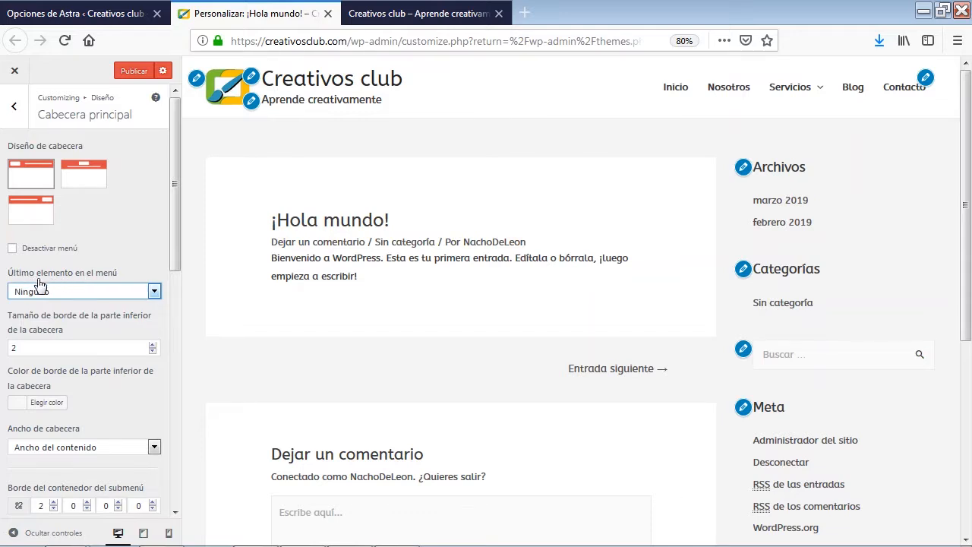
pyautogui.click(154, 295)
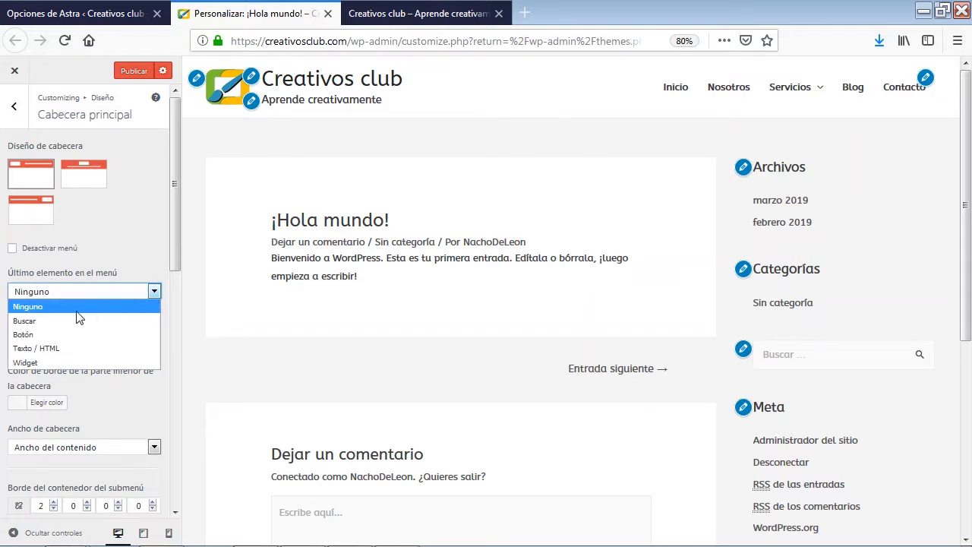
pyautogui.click(36, 335)
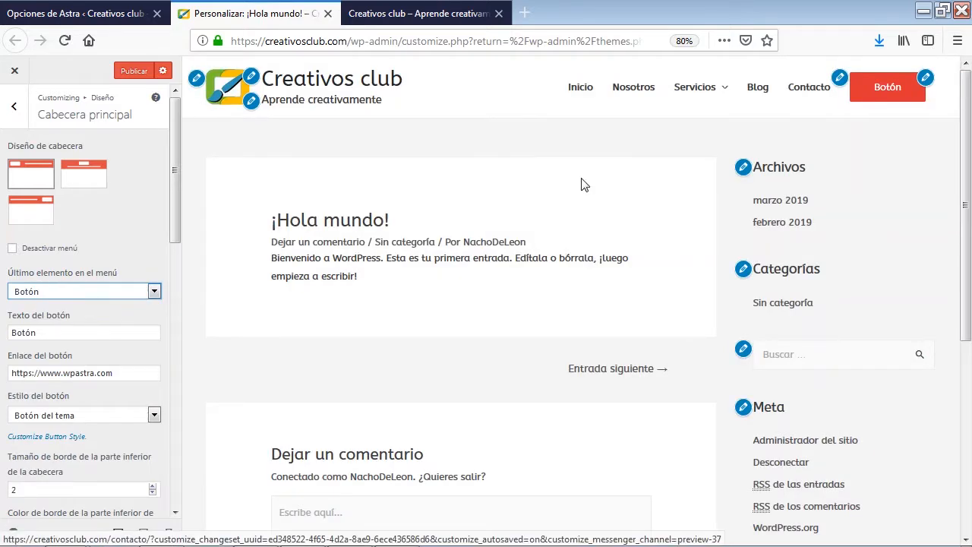
pyautogui.click(156, 291)
pyautogui.click(46, 306)
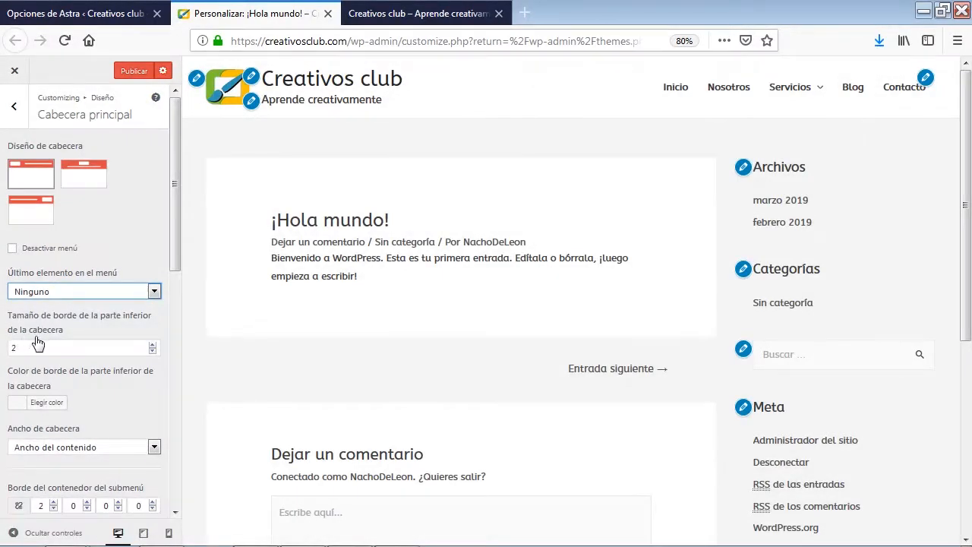
# Set the header's bottom border size to 5 and its colour to red #dd3333
pyautogui.click(152, 346)
pyautogui.click(152, 345)
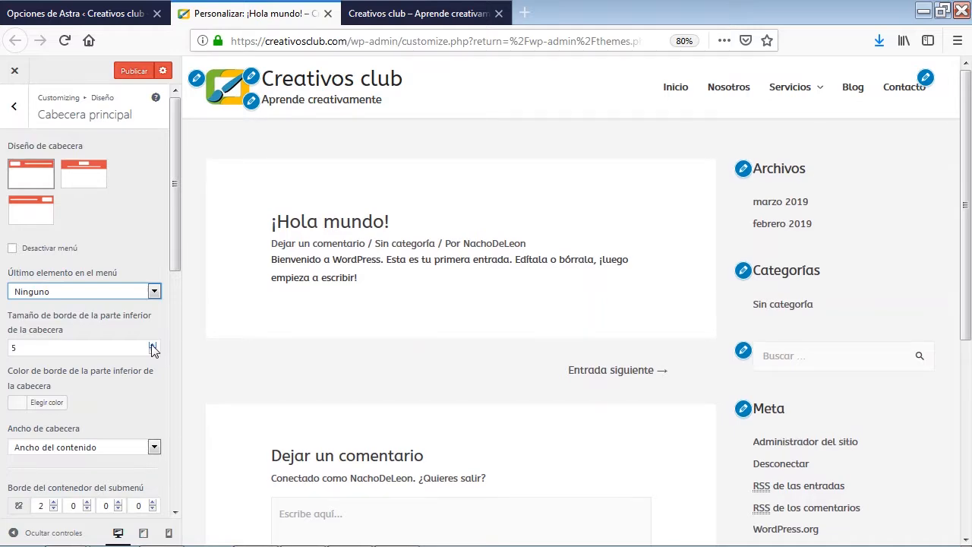
pyautogui.click(152, 346)
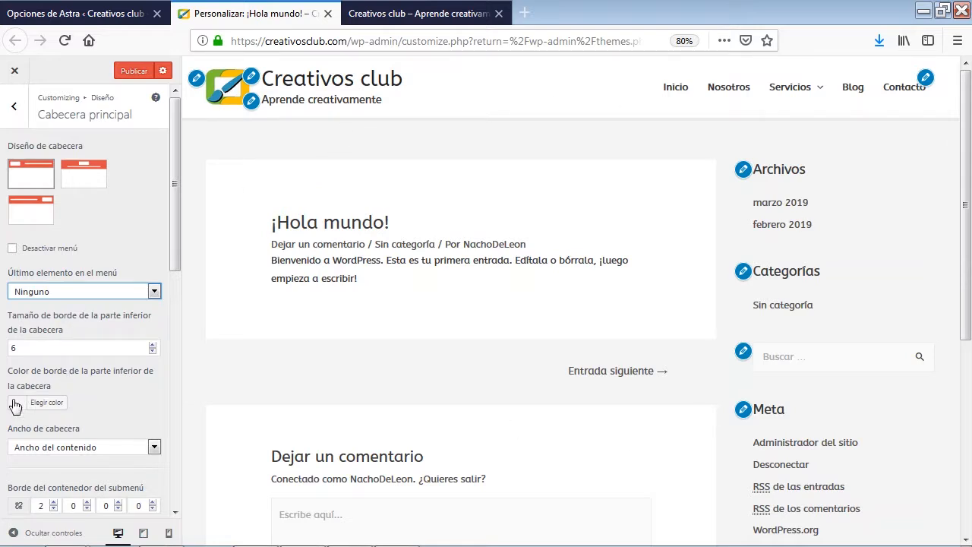
pyautogui.click(153, 352)
pyautogui.click(15, 404)
pyautogui.scroll(-5, 83, 393)
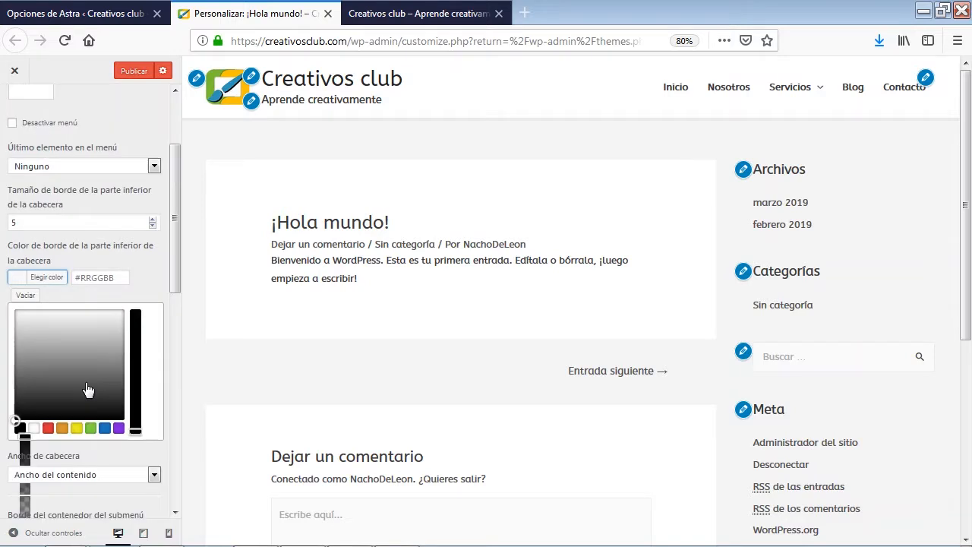
pyautogui.click(48, 362)
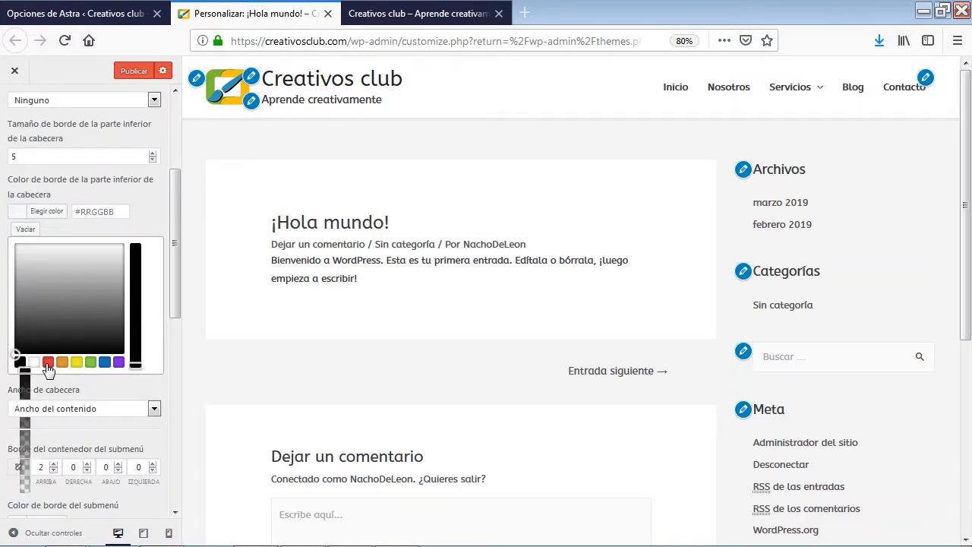
pyautogui.click(49, 215)
pyautogui.scroll(3, 87, 236)
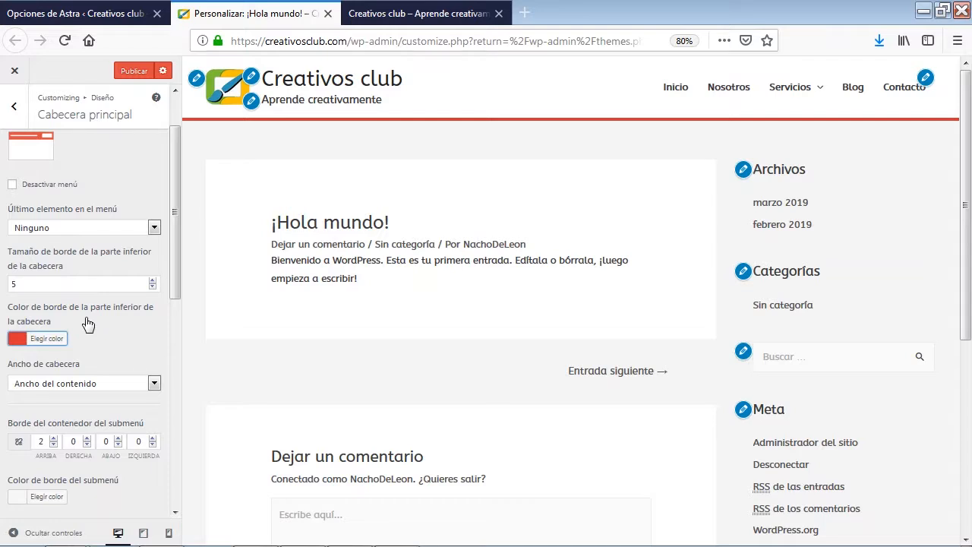
# Examine the header width and submenu settings with the page zoomed out to 67%
pyautogui.scroll(-3, 87, 324)
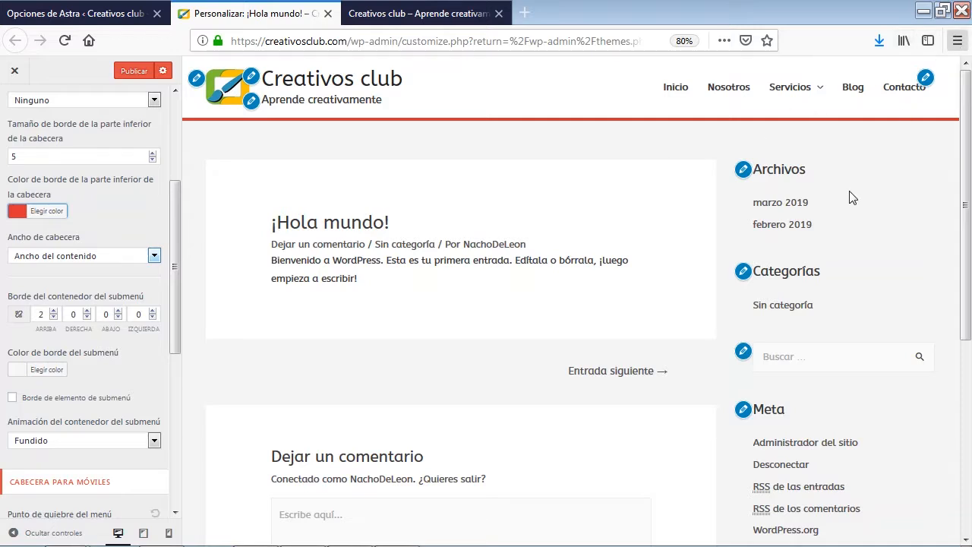
pyautogui.hotkey('ctrl', '-')
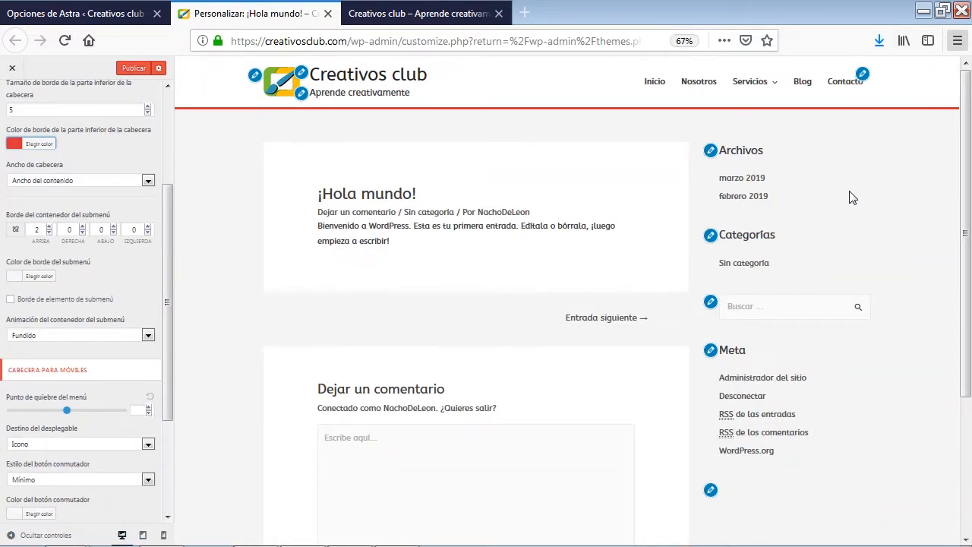
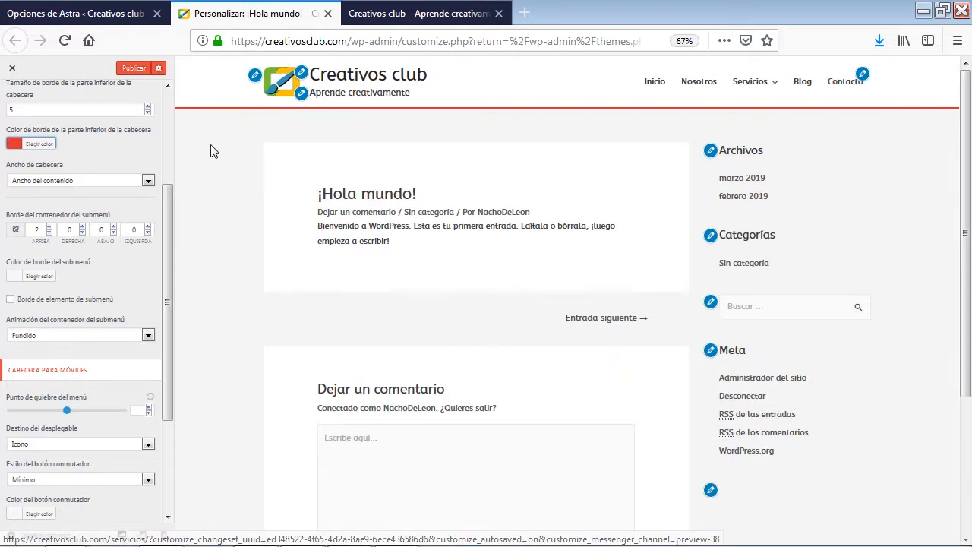
# Set the main header's width (Ancho de cabecera) to Ancho completo
pyautogui.click(147, 180)
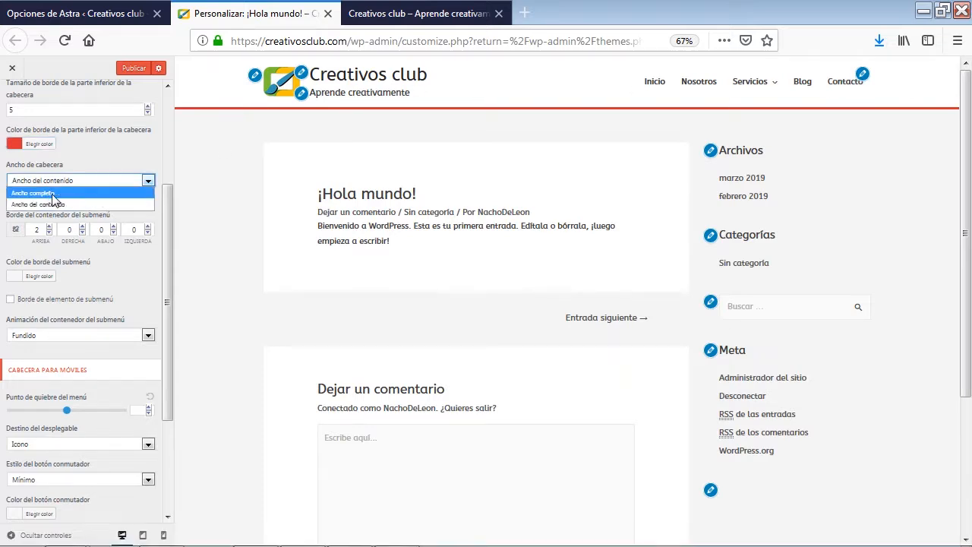
pyautogui.click(58, 194)
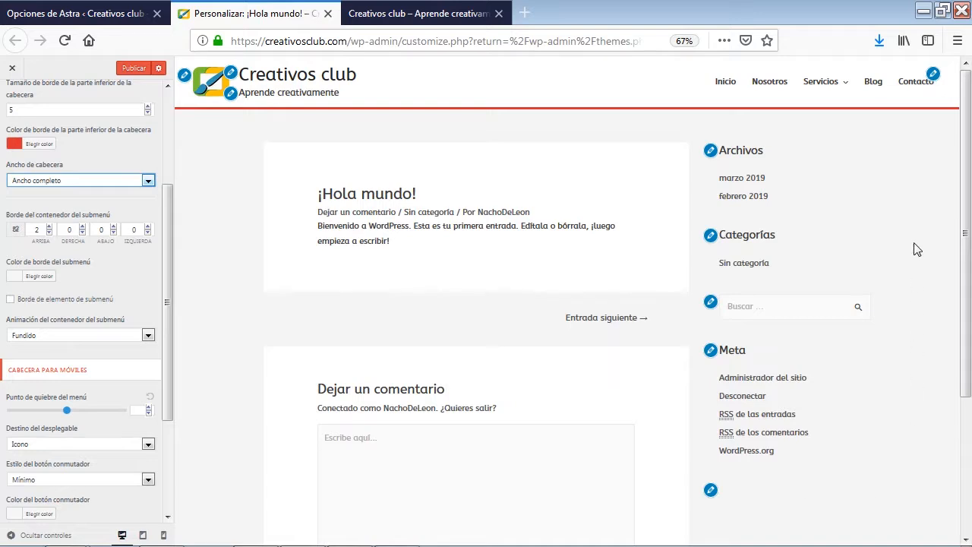
pyautogui.click(149, 182)
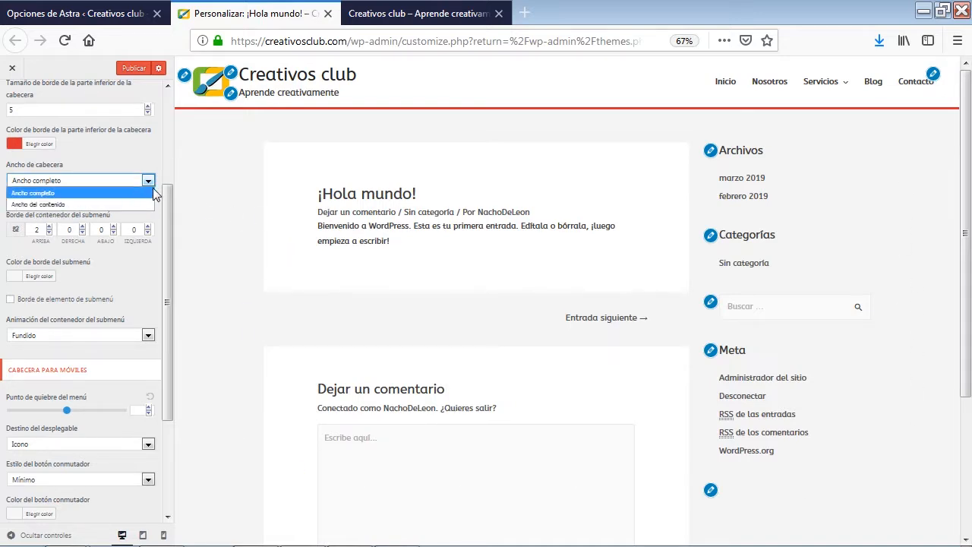
pyautogui.click(150, 181)
# Examine the page preview with the full-width header, plus the submenu and mobile header settings of the main header
pyautogui.scroll(-3, 909, 372)
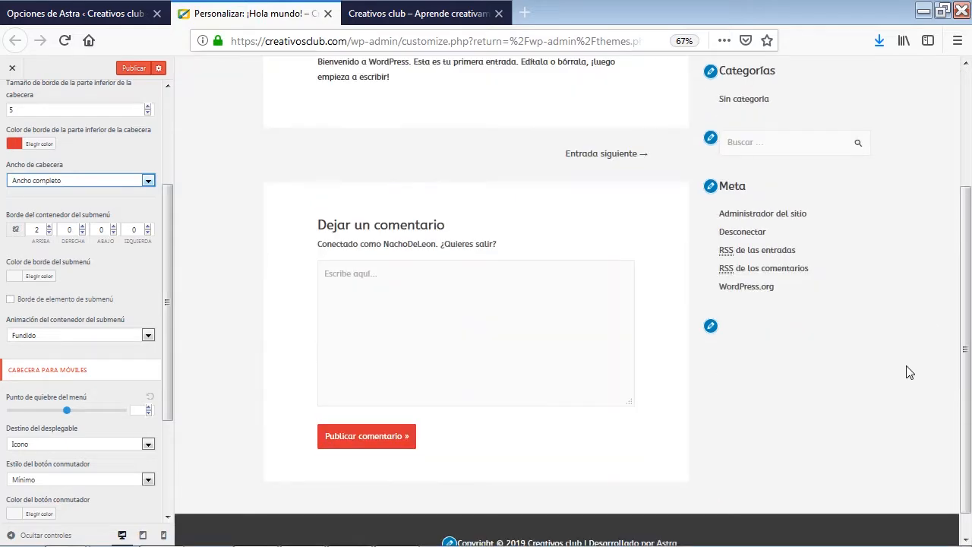
pyautogui.scroll(-1, 881, 417)
pyautogui.scroll(7, 871, 498)
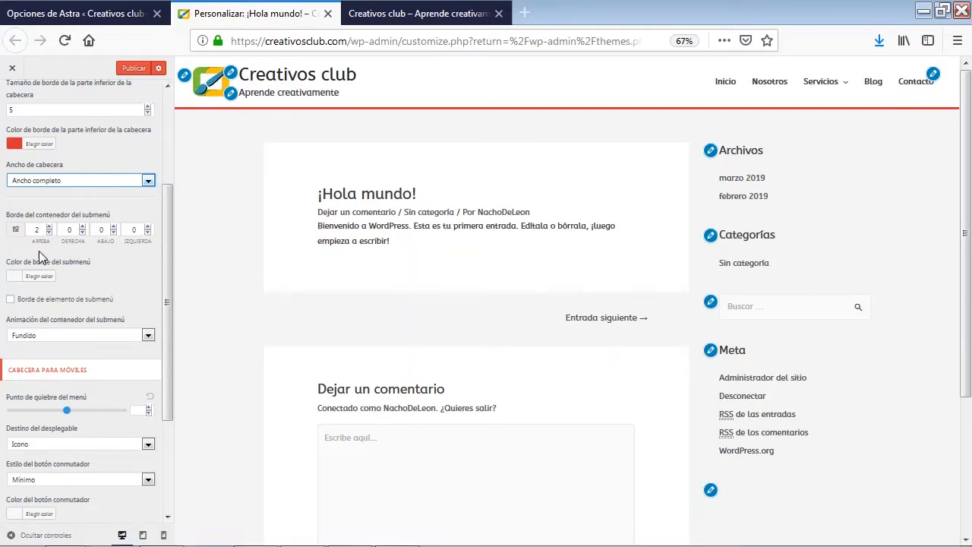
pyautogui.scroll(-4, 50, 388)
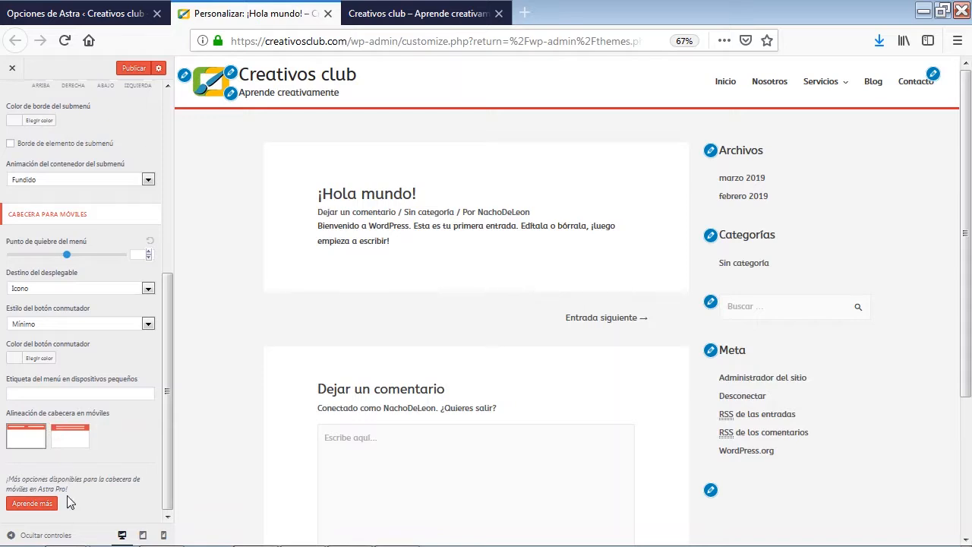
pyautogui.scroll(5, 67, 495)
pyautogui.scroll(3, 67, 496)
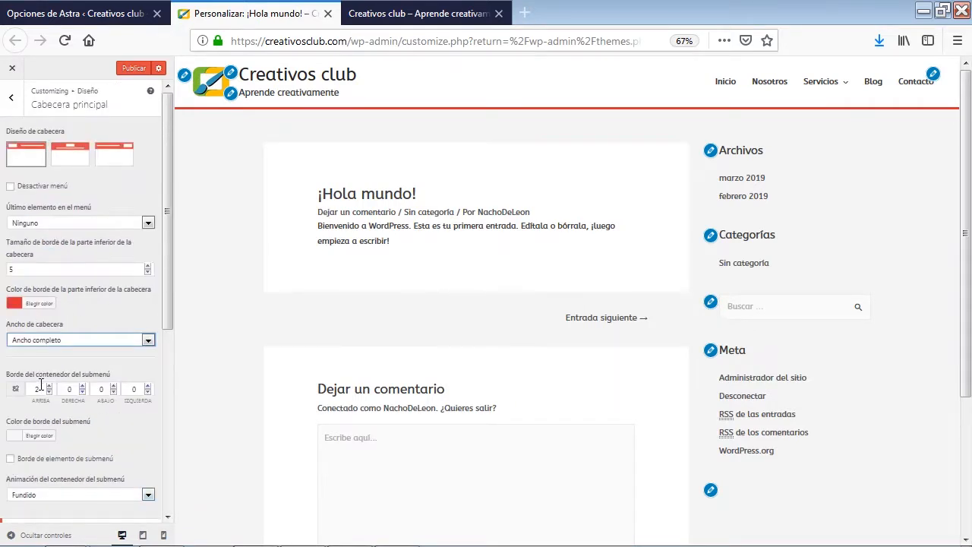
pyautogui.scroll(-8, 41, 387)
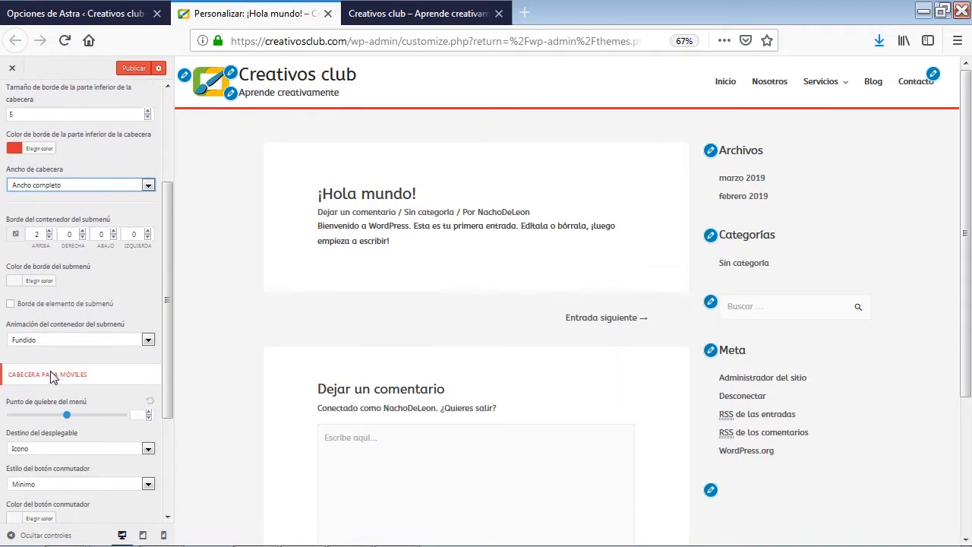
pyautogui.scroll(-1, 52, 392)
pyautogui.scroll(4, 65, 436)
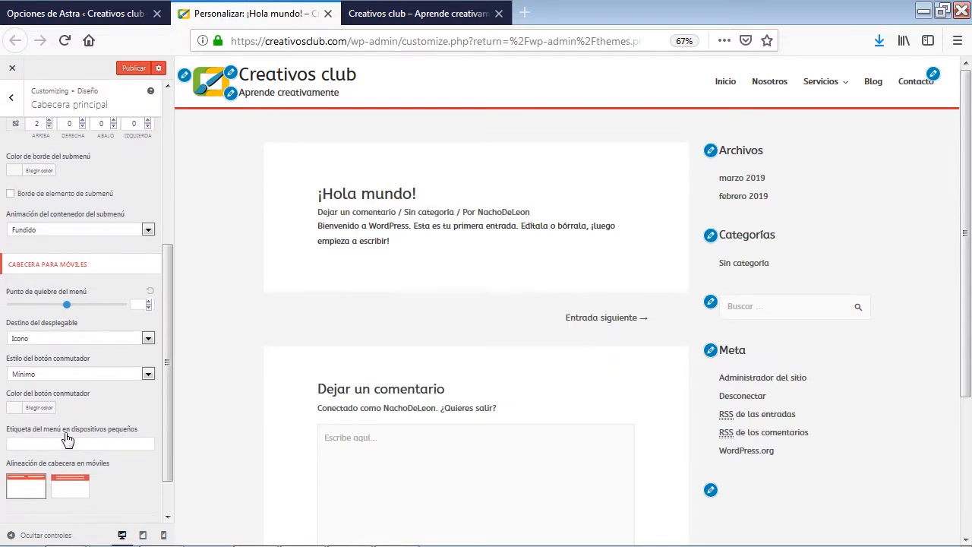
pyautogui.scroll(5, 64, 432)
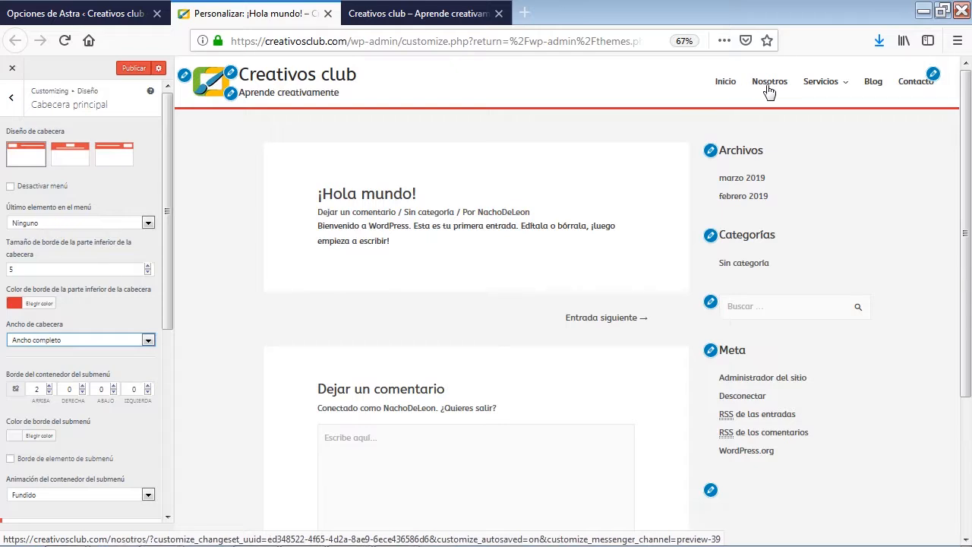
pyautogui.moveTo(807, 89)
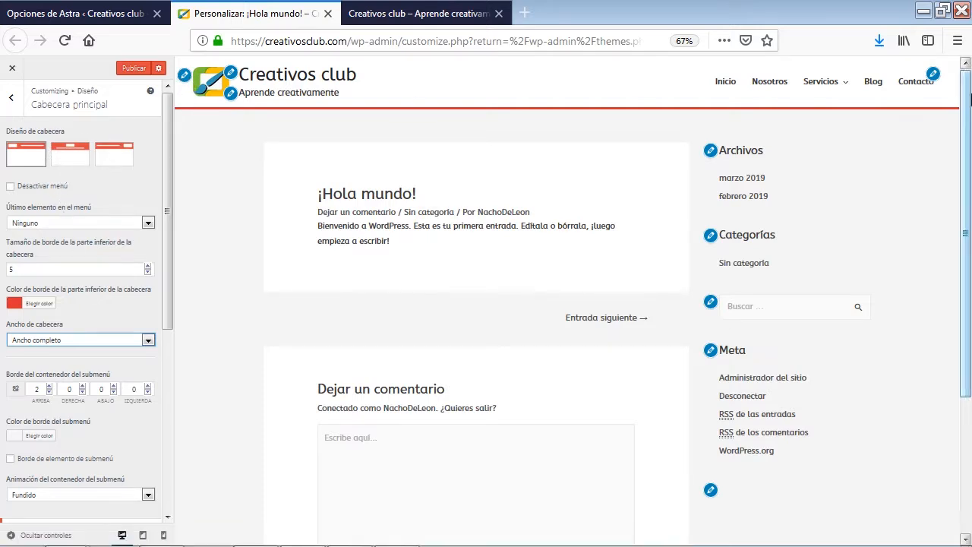
# Leave the header settings, show the site's Blog page in the preview, and open the Blog / Archivo design settings
pyautogui.click(13, 102)
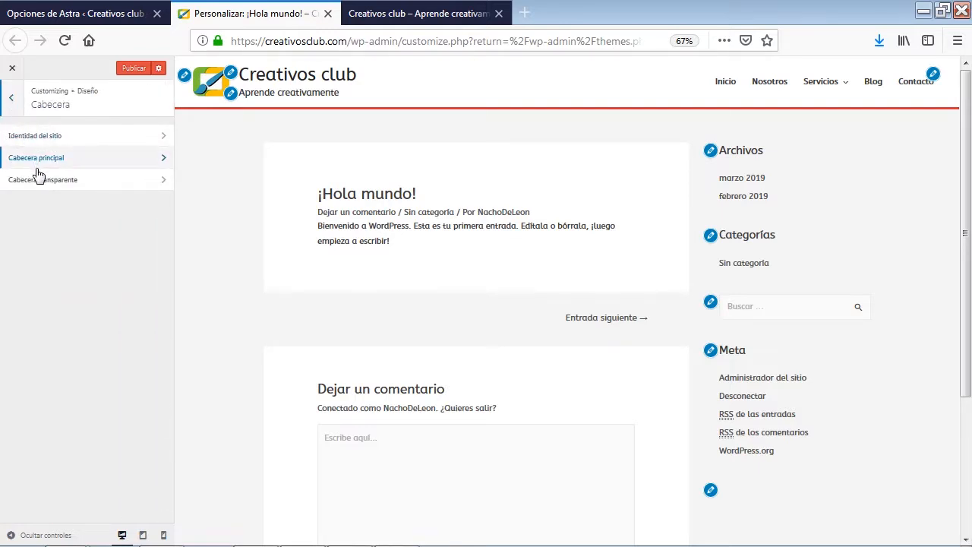
pyautogui.click(13, 105)
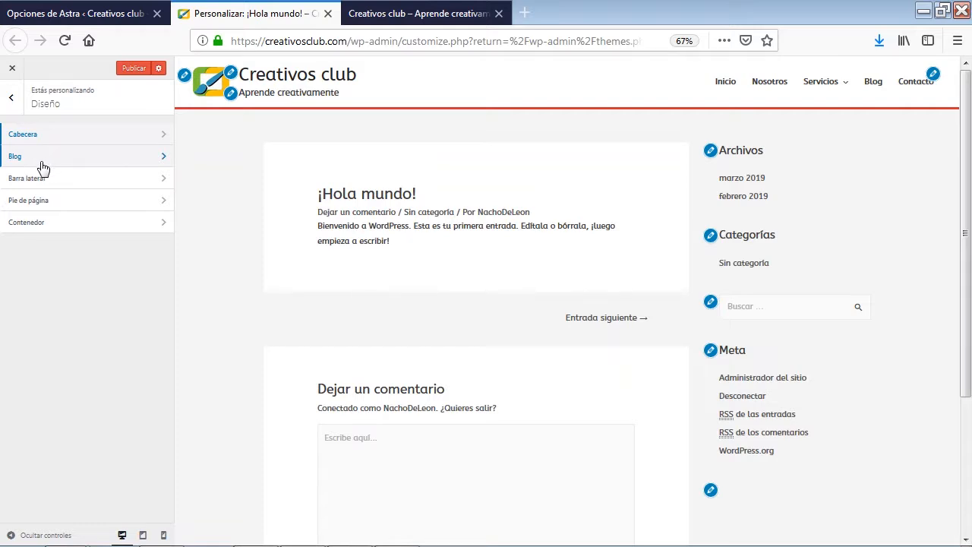
pyautogui.click(124, 157)
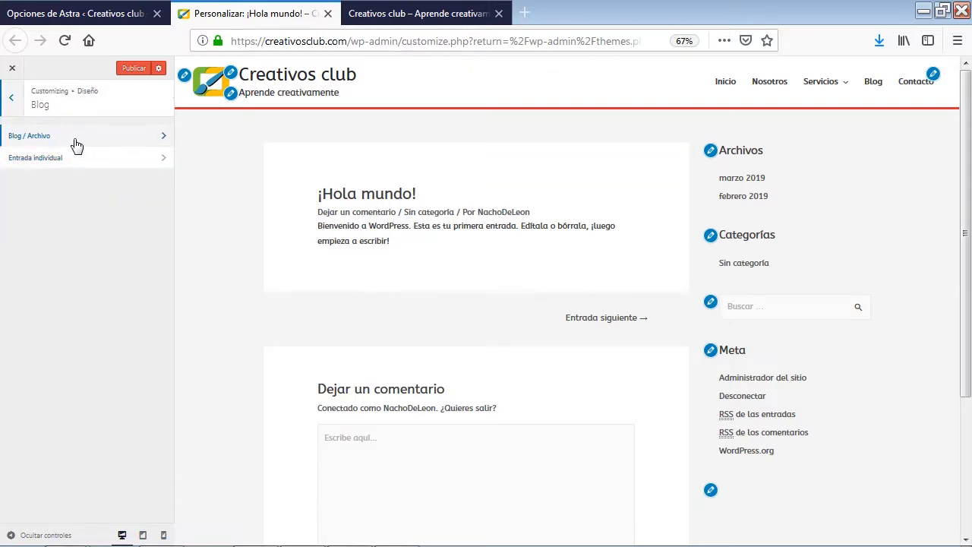
pyautogui.click(874, 86)
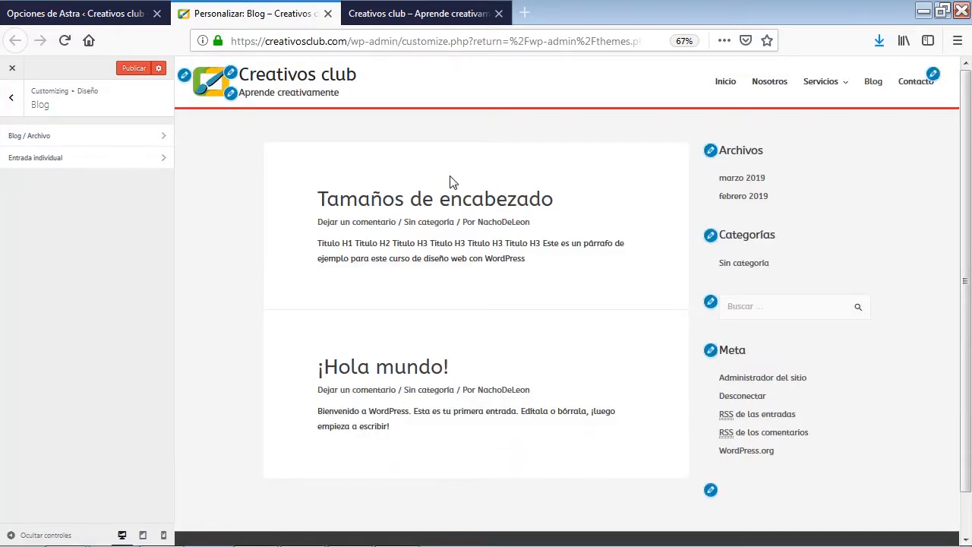
pyautogui.click(67, 143)
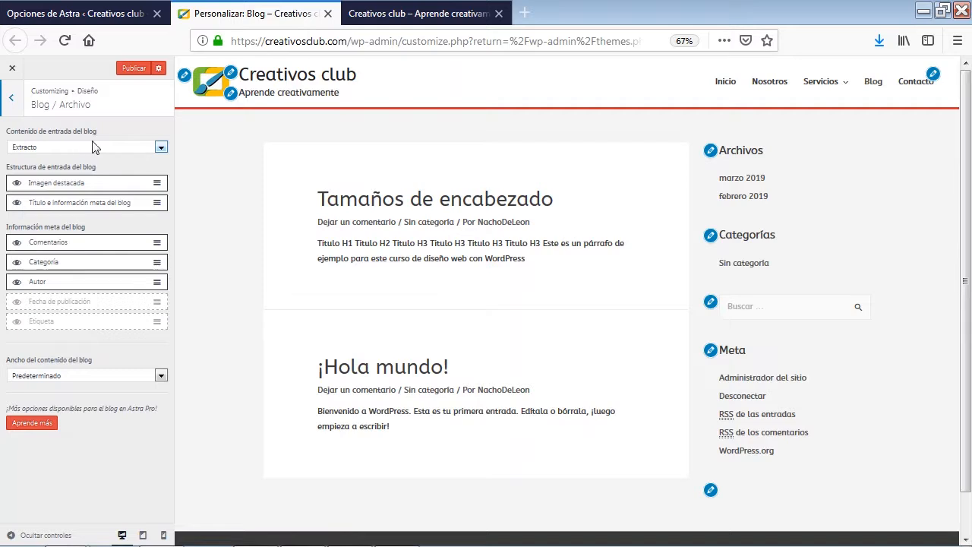
# Try Contenido completo as the blog post content, review the post list, and return the content to Extracto
pyautogui.click(162, 148)
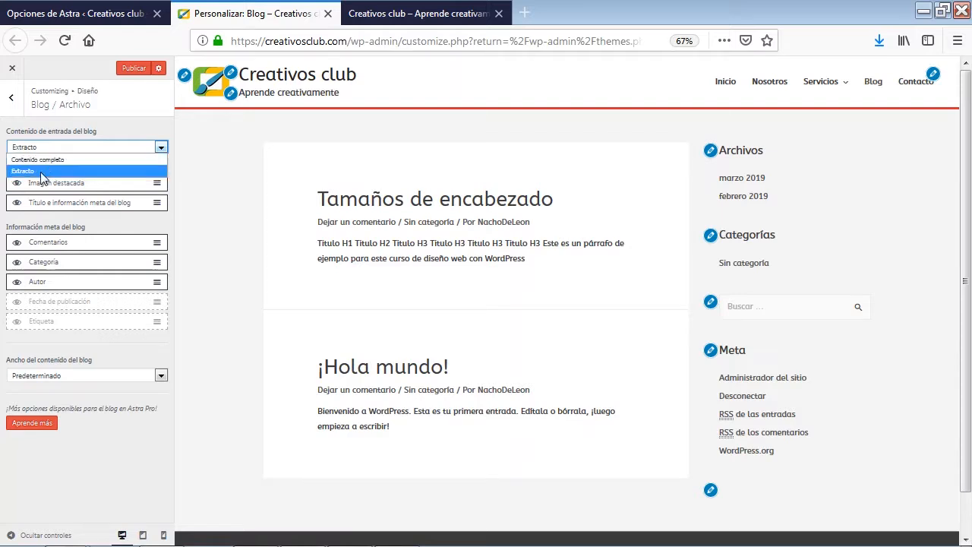
pyautogui.click(75, 160)
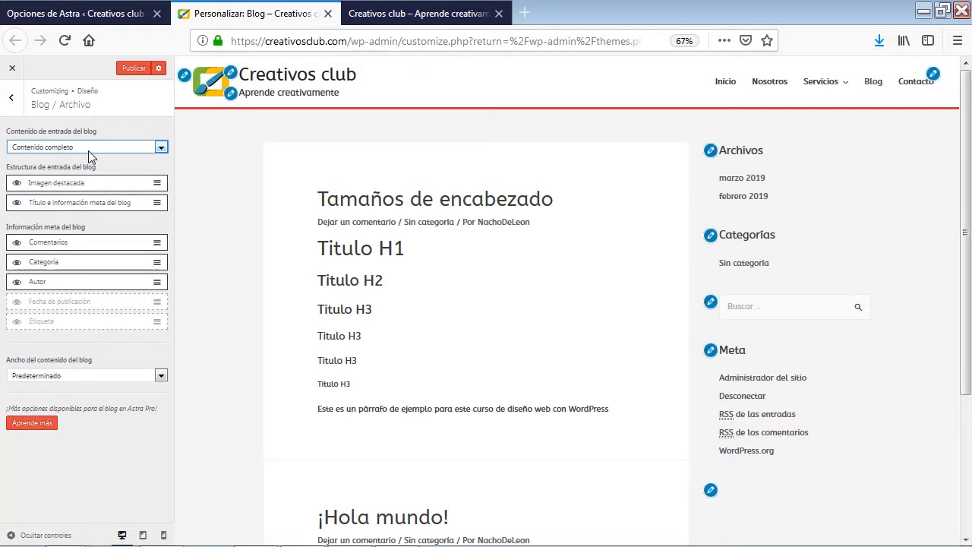
pyautogui.scroll(-5, 396, 216)
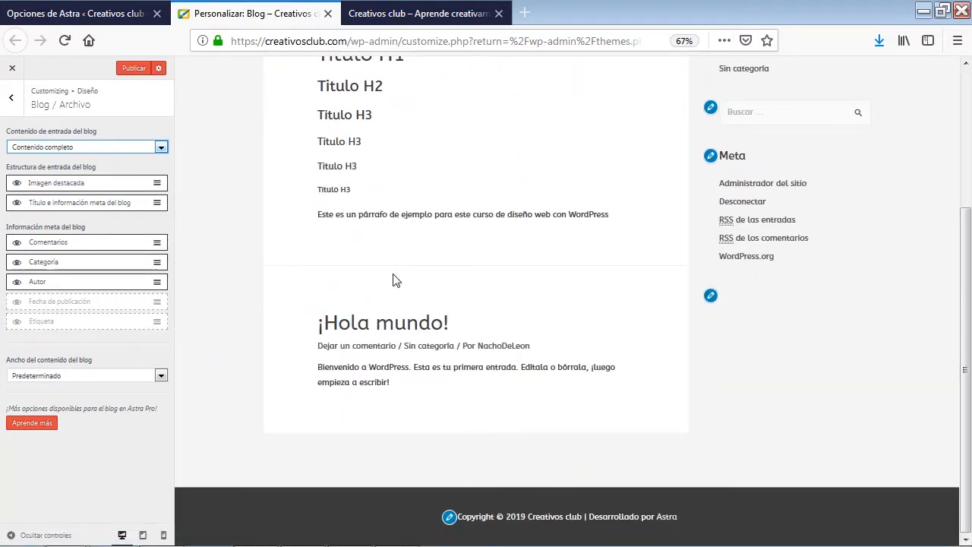
pyautogui.scroll(5, 373, 364)
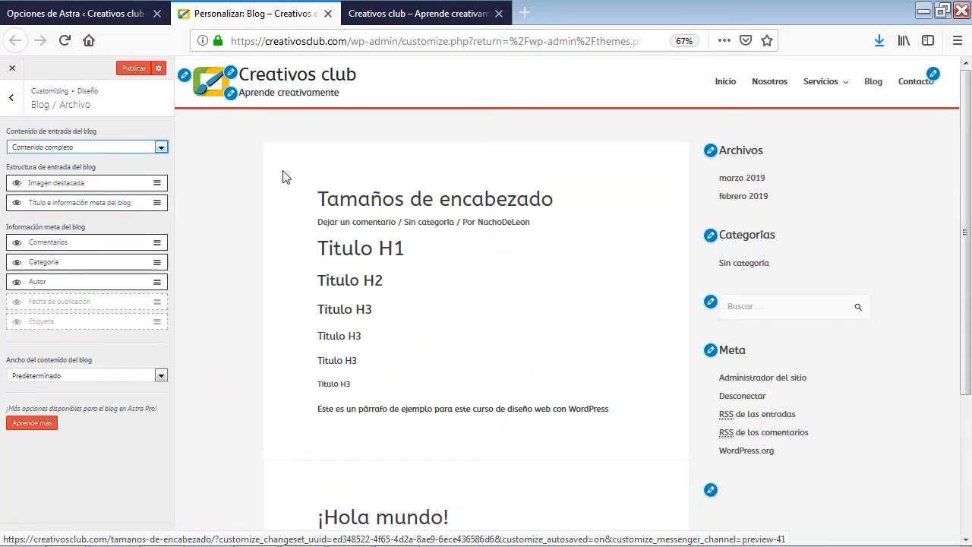
pyautogui.click(80, 147)
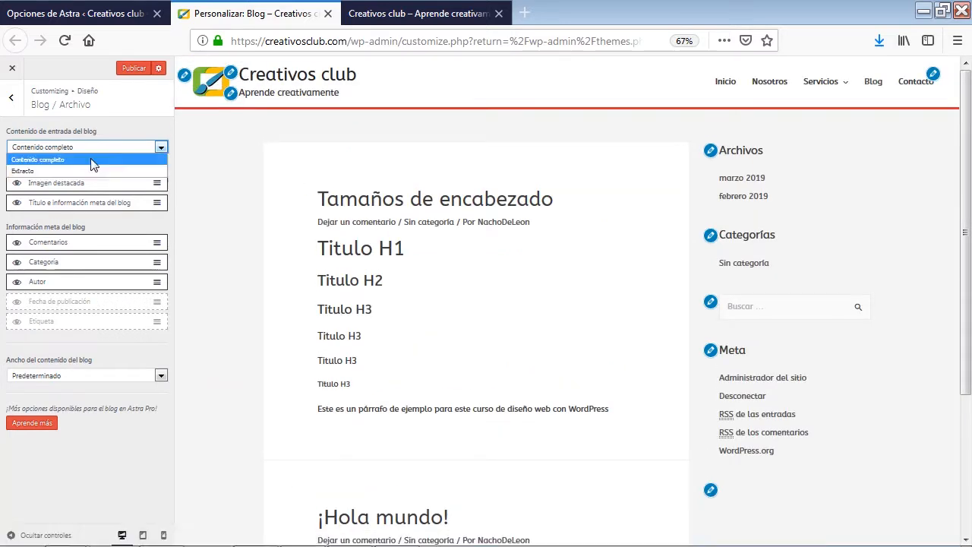
pyautogui.click(34, 173)
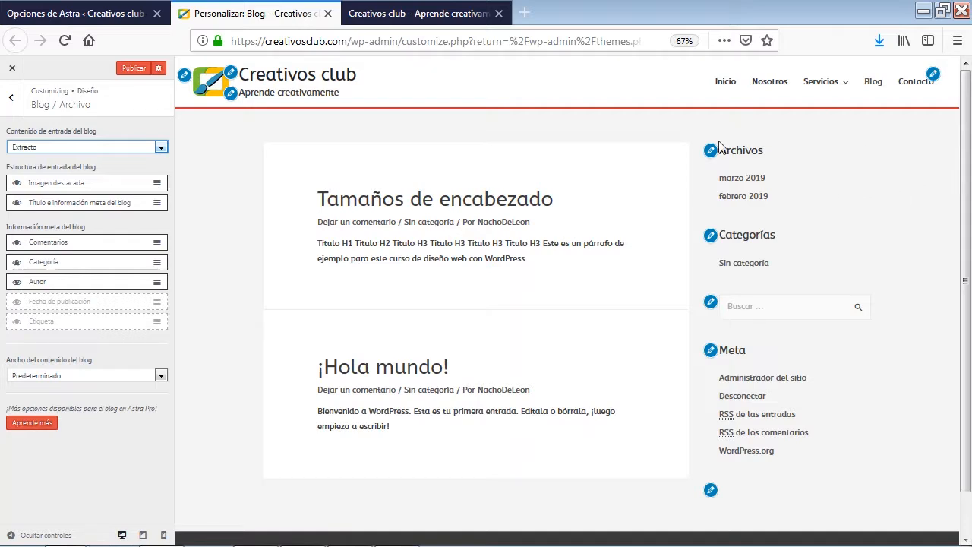
# Try a custom (Personalizado) blog content width of 1641 and return the width to Predeterminado
pyautogui.click(144, 376)
pyautogui.click(52, 406)
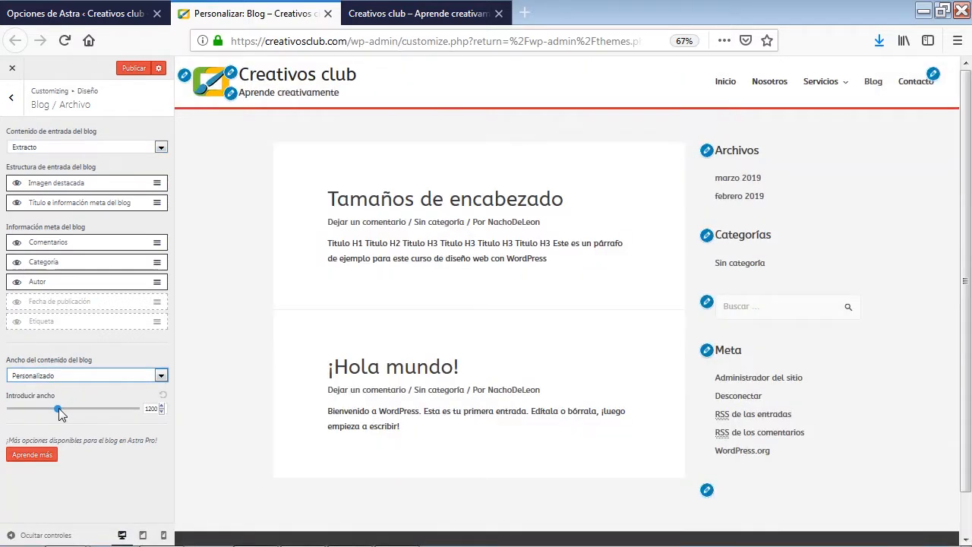
pyautogui.moveTo(58, 408); pyautogui.dragTo(106, 416)
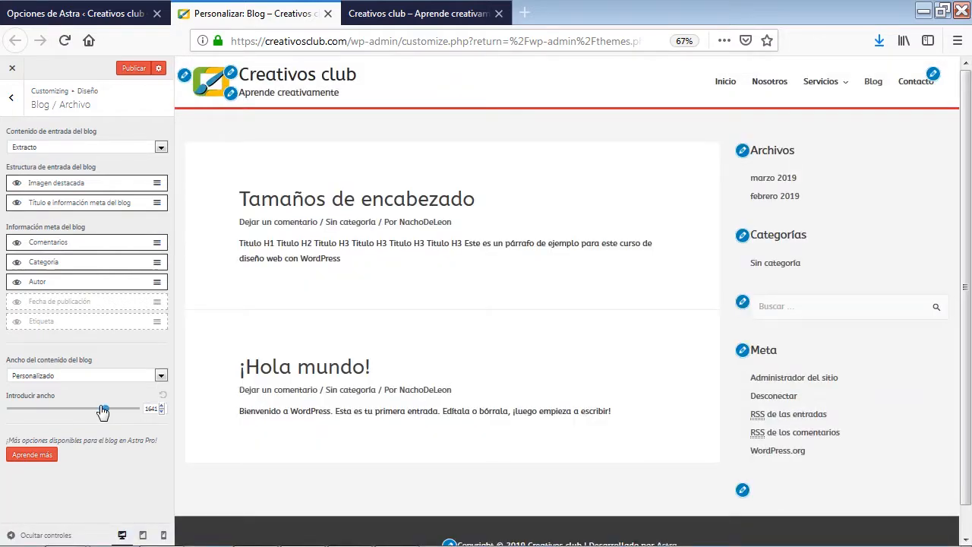
pyautogui.click(161, 375)
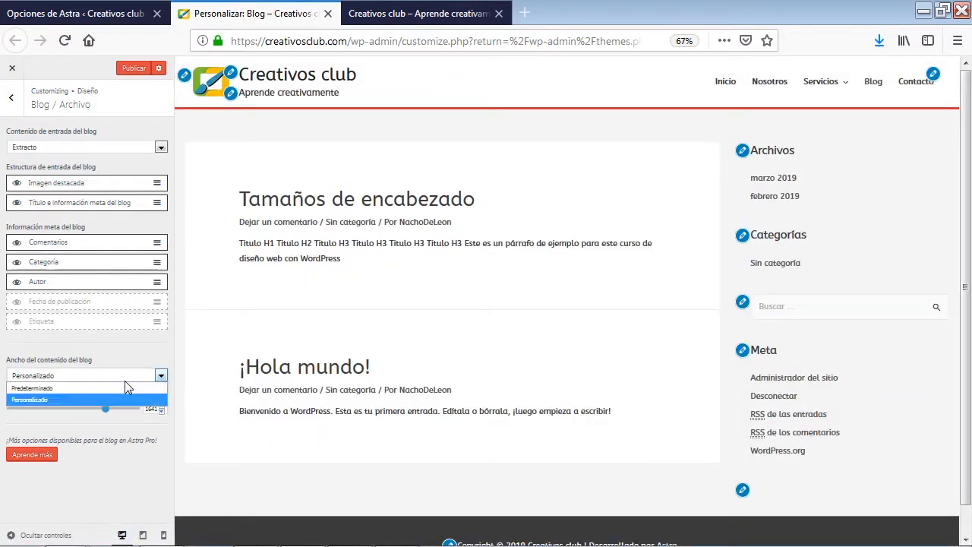
pyautogui.click(67, 389)
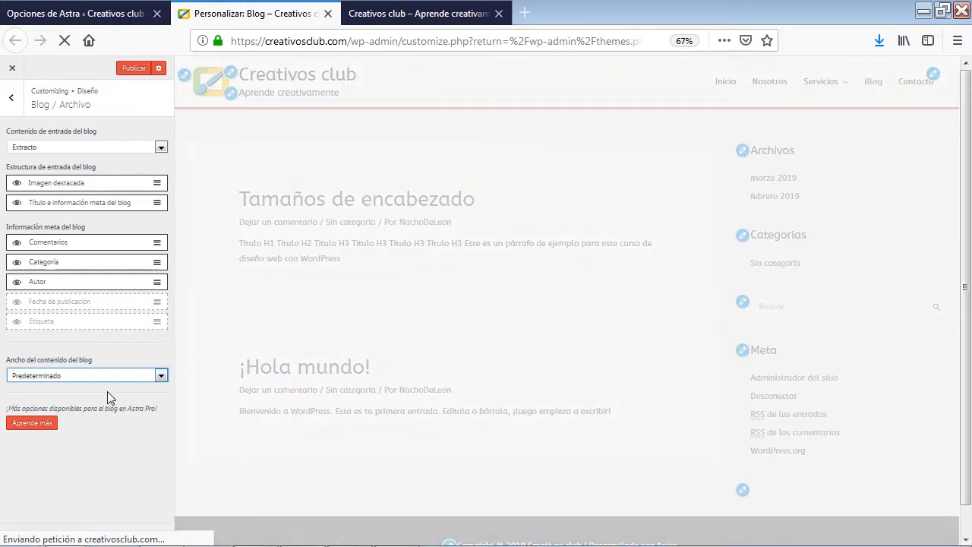
# Open the Entrada individual design settings and show the post "Tamaños de encabezado" in the preview
pyautogui.click(11, 97)
pyautogui.scroll(-2, 427, 284)
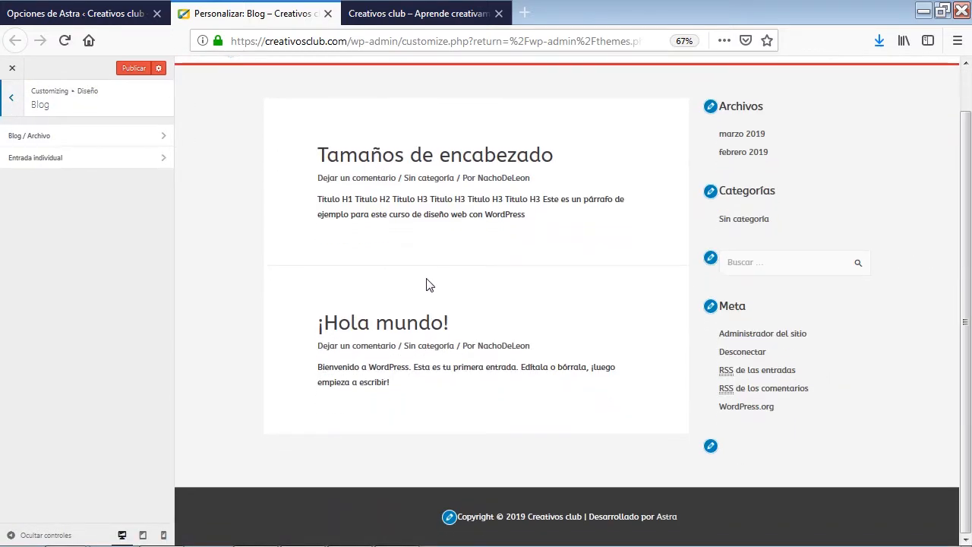
pyautogui.scroll(2, 427, 284)
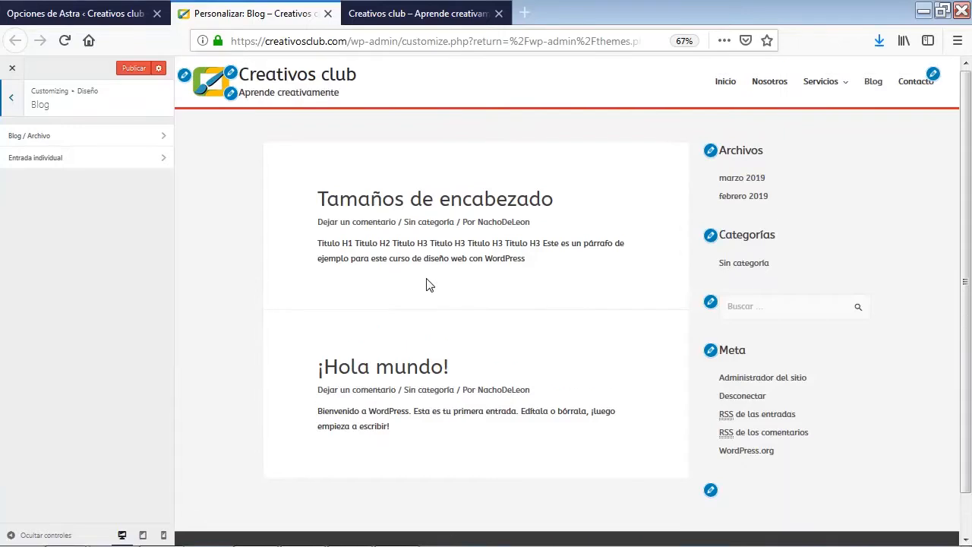
pyautogui.click(54, 167)
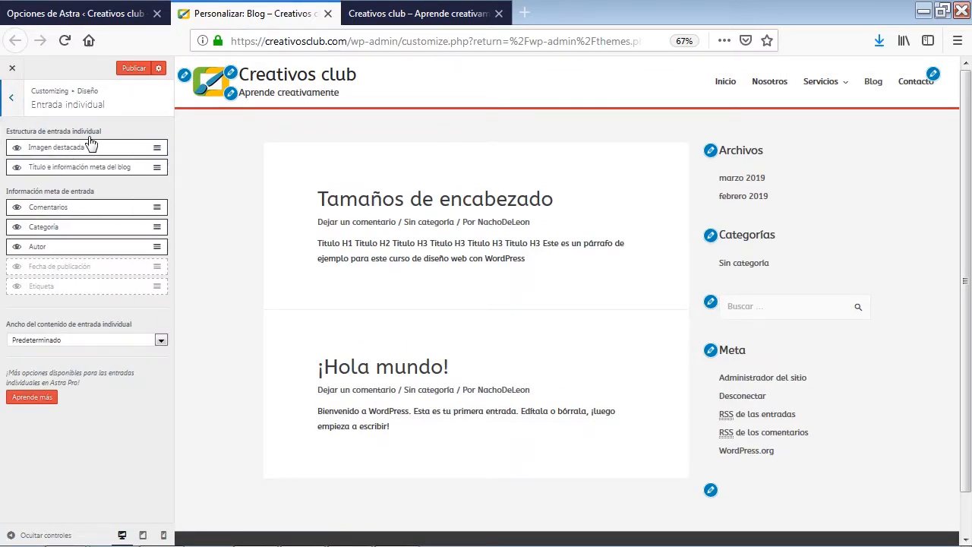
pyautogui.click(403, 204)
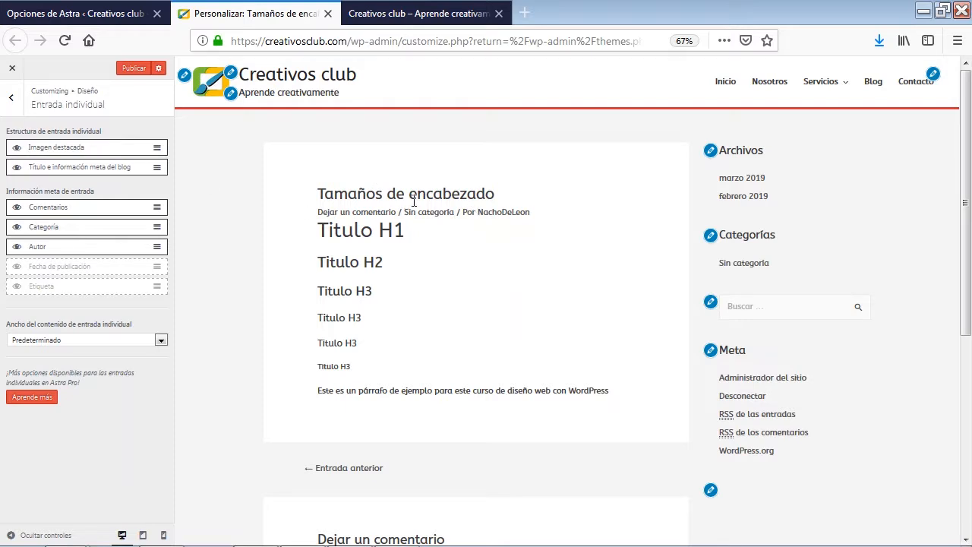
# In the Barra lateral settings, try Barra lateral izquierda as the default layout and return it to Barra lateral derecha
pyautogui.click(12, 98)
pyautogui.click(12, 98)
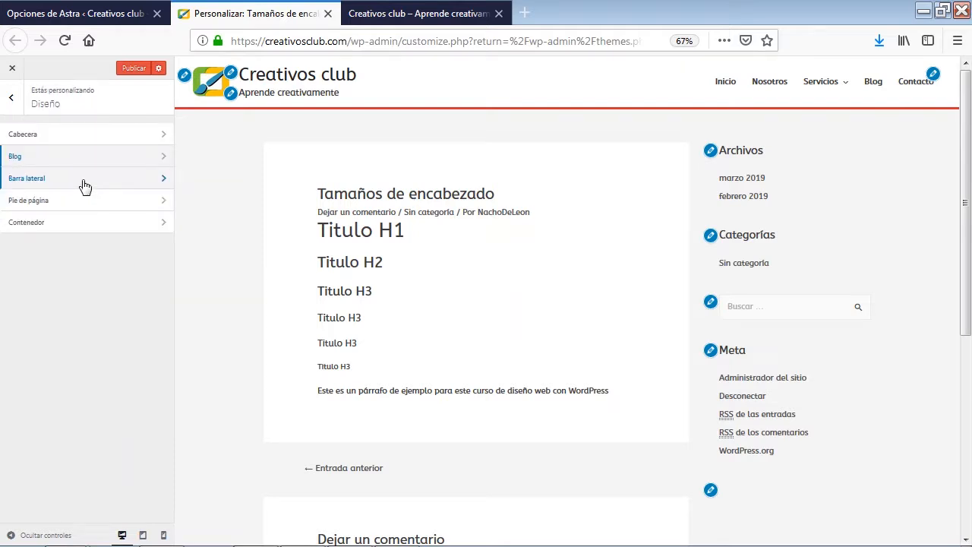
pyautogui.click(85, 182)
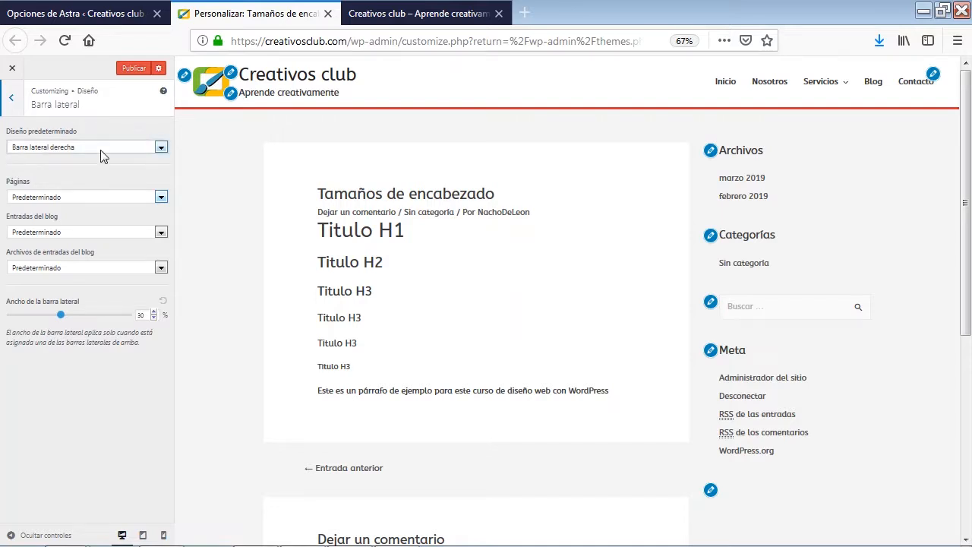
pyautogui.click(101, 150)
pyautogui.click(76, 168)
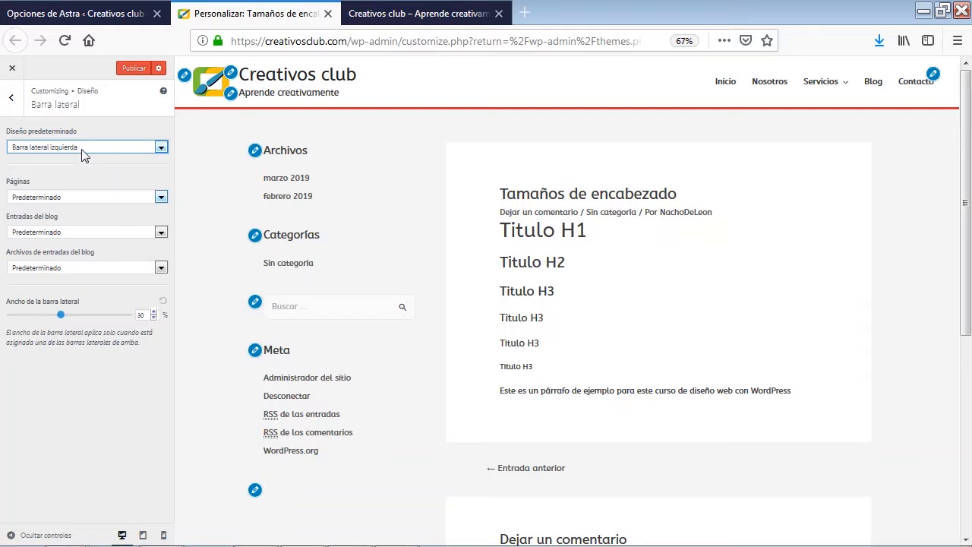
pyautogui.click(84, 150)
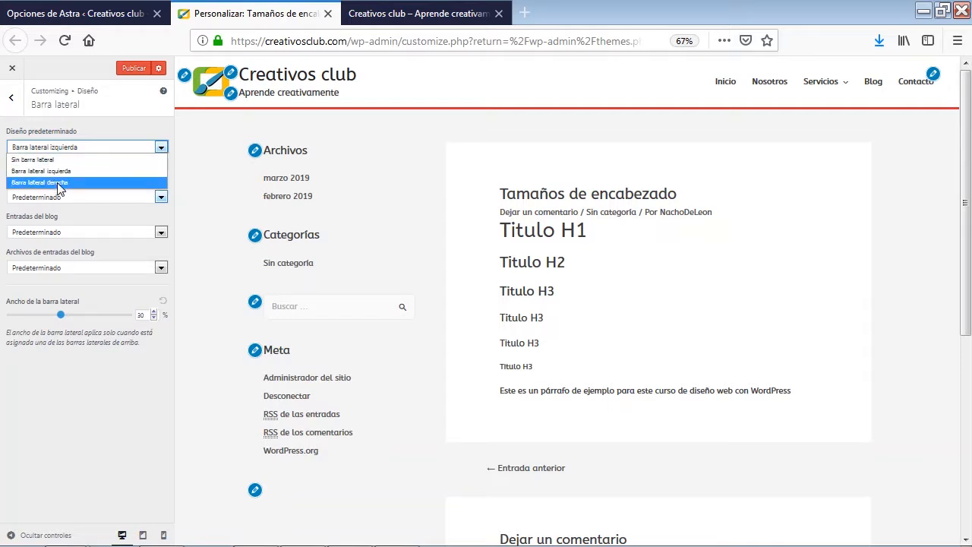
pyautogui.click(55, 184)
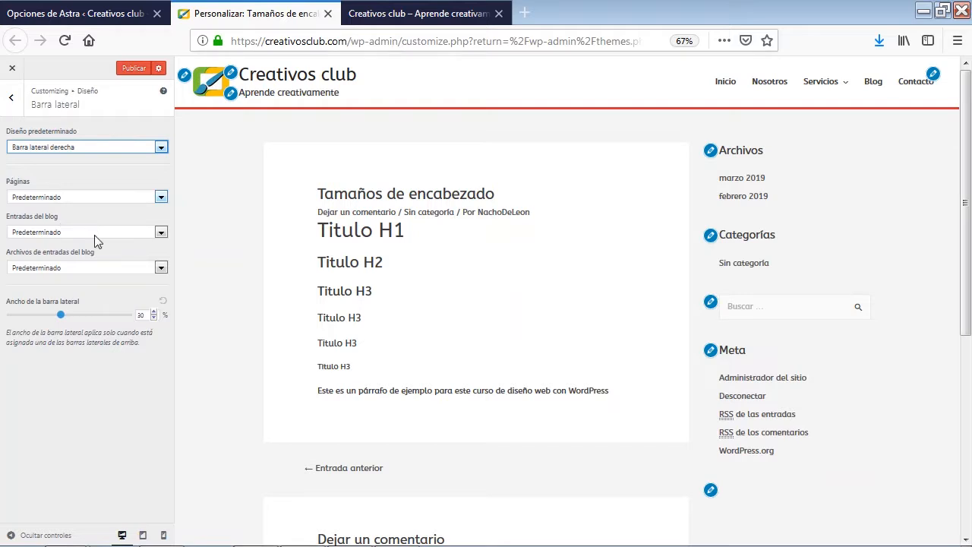
# Set the sidebar layout for Páginas to Sin barra lateral and return to the Diseño sections
pyautogui.click(75, 270)
pyautogui.click(82, 277)
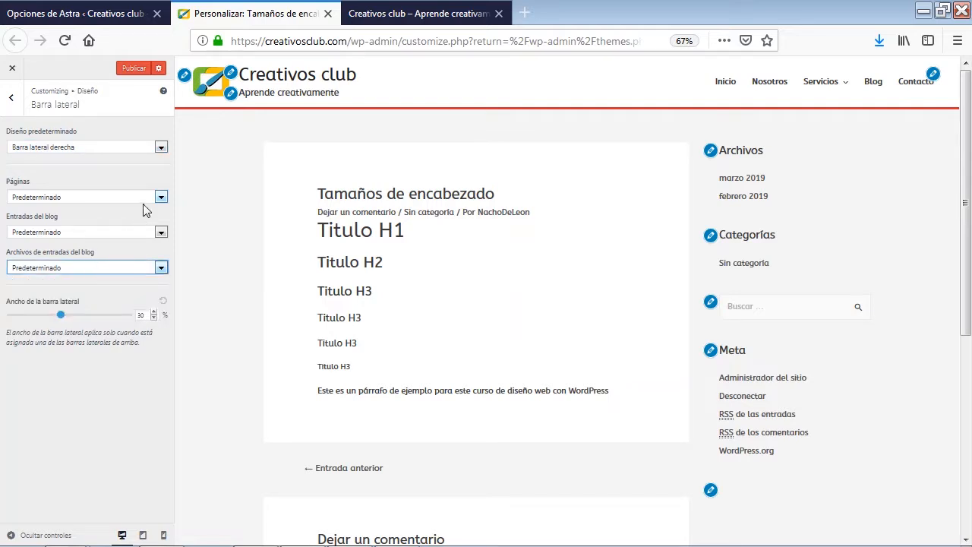
pyautogui.click(84, 147)
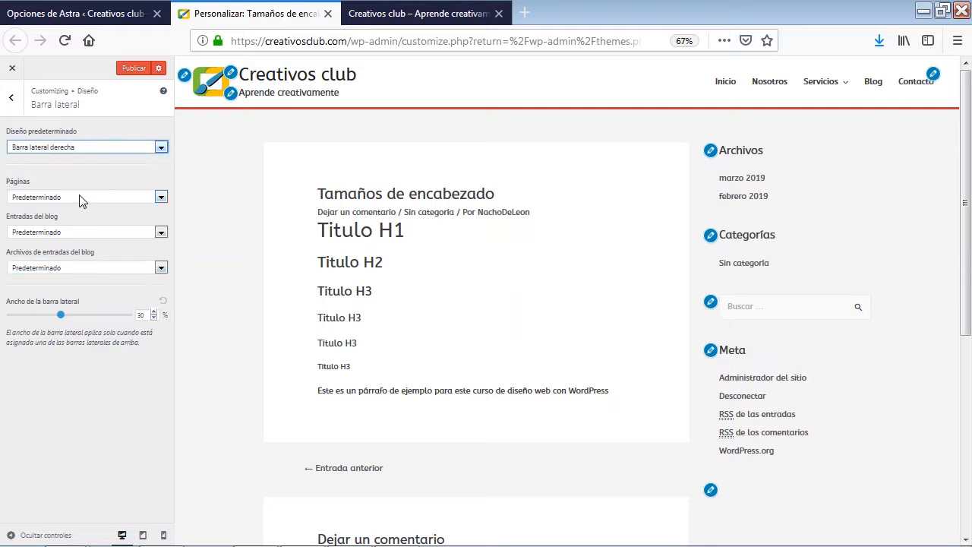
pyautogui.click(82, 198)
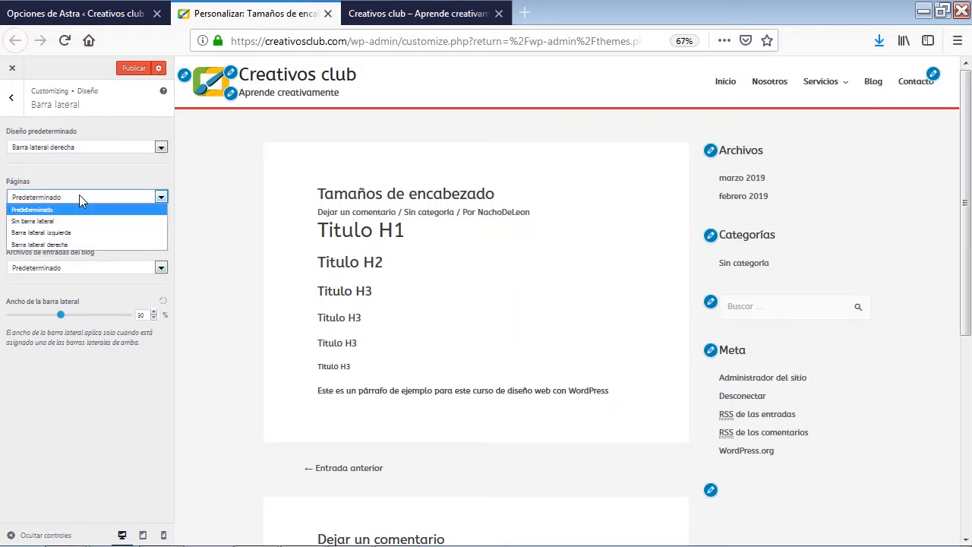
pyautogui.click(33, 221)
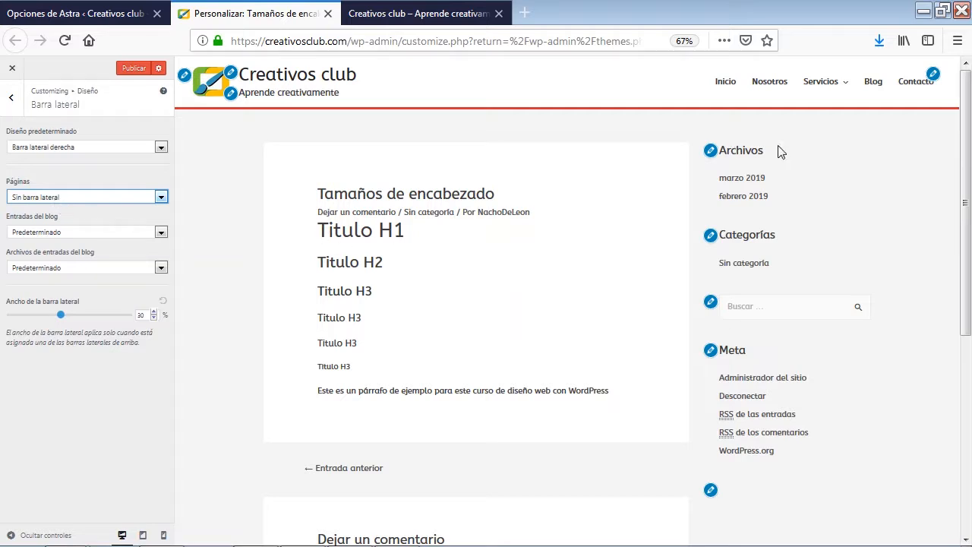
pyautogui.click(12, 99)
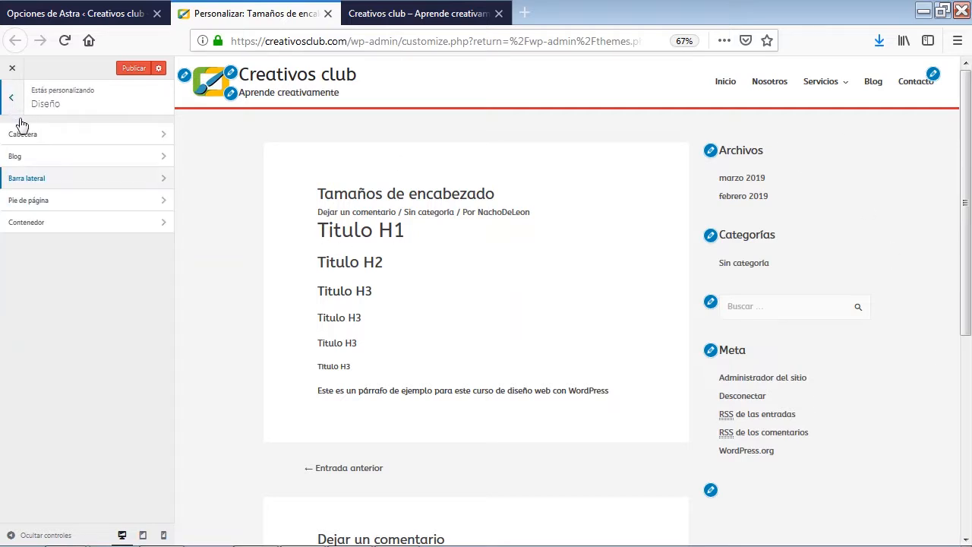
# Enable the four-column layout for the footer widgets (Widgets del pie de página) and show the footer in the preview
pyautogui.click(59, 202)
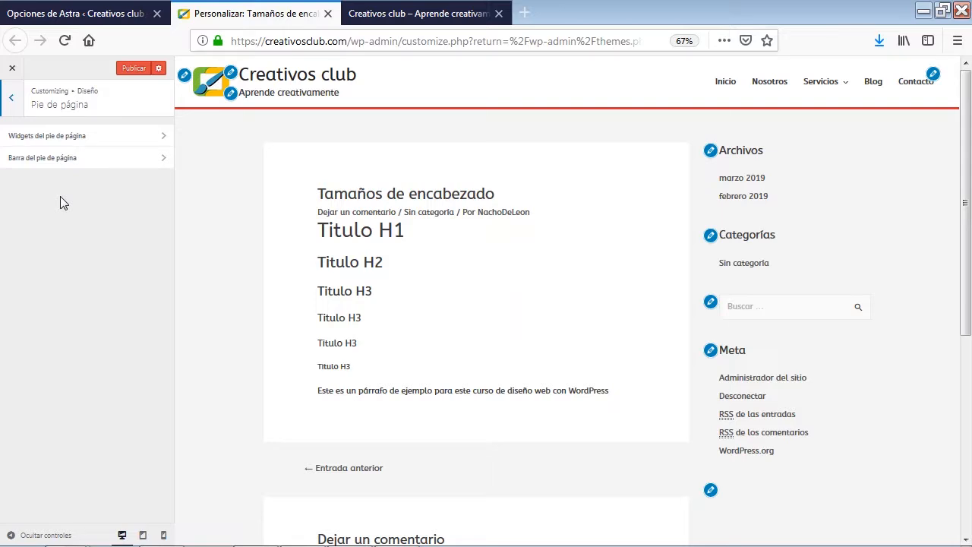
pyautogui.click(110, 142)
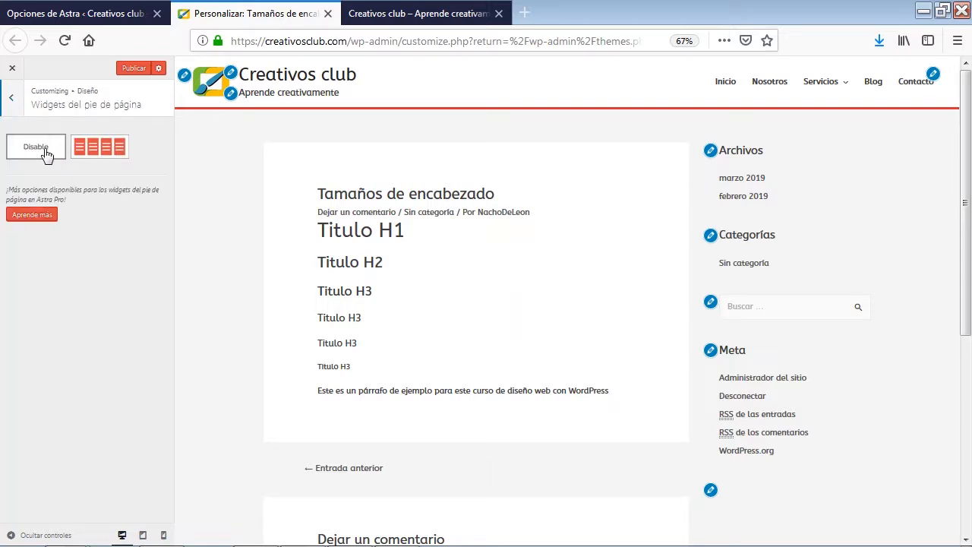
pyautogui.click(98, 151)
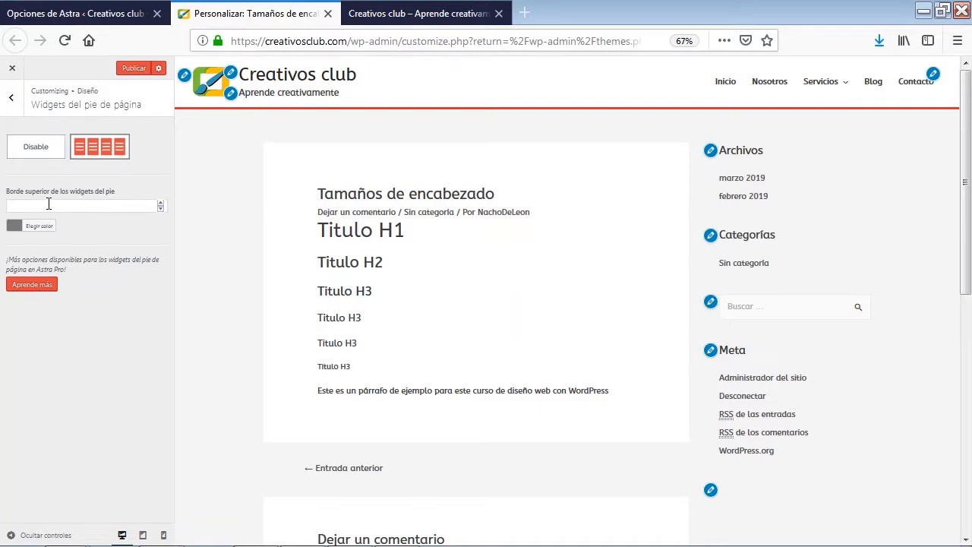
pyautogui.scroll(-6, 322, 317)
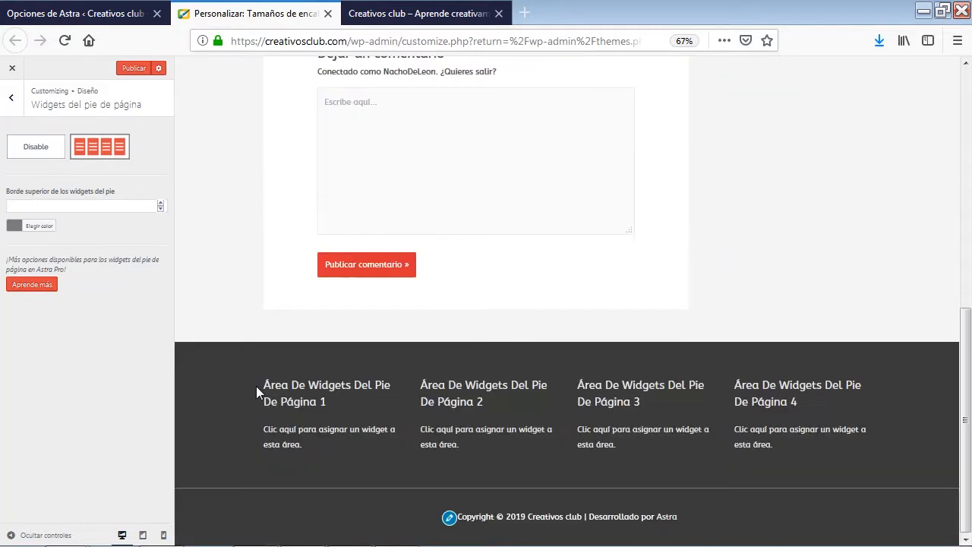
# Set the footer widgets' top border to 5 in red #dd3333 and compare it with the header line
pyautogui.click(162, 204)
pyautogui.click(162, 203)
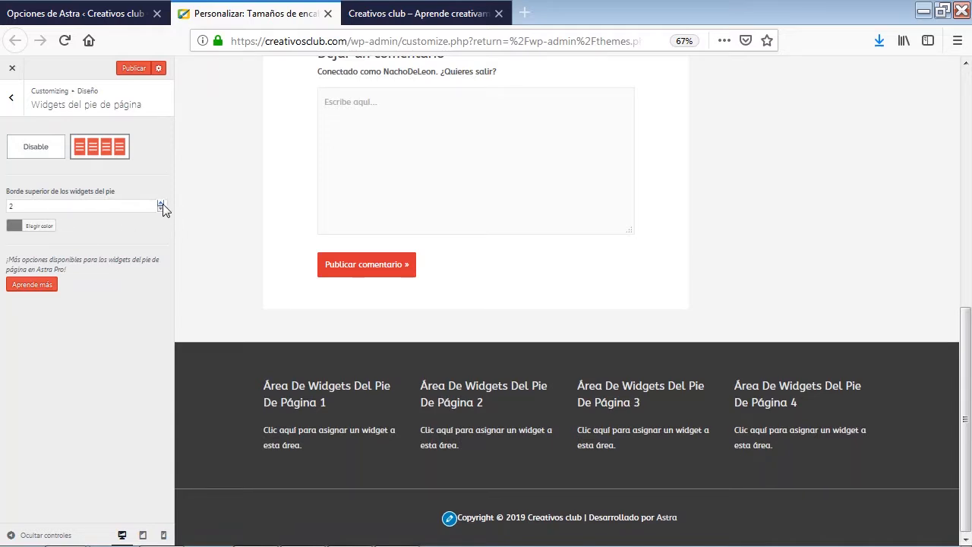
pyautogui.click(163, 204)
pyautogui.click(163, 203)
pyautogui.click(163, 203)
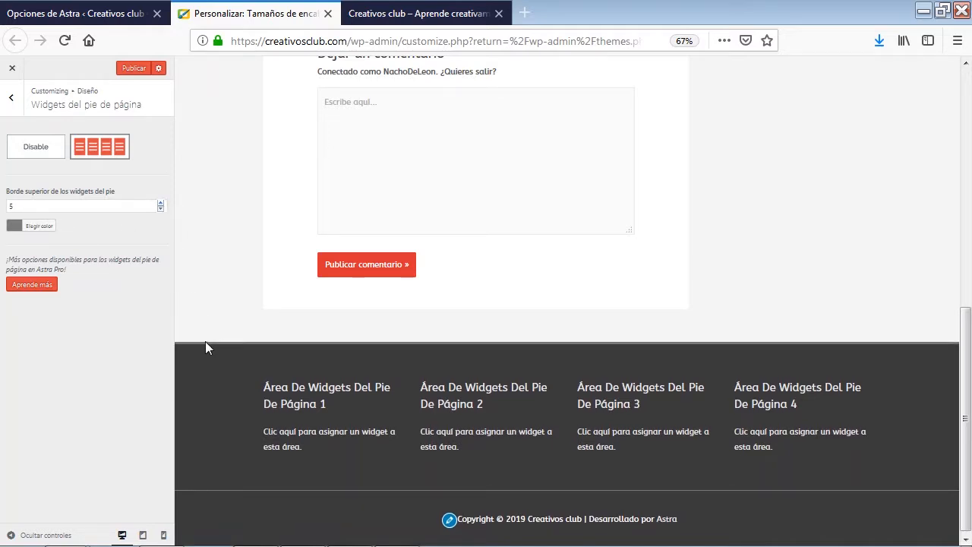
pyautogui.click(22, 226)
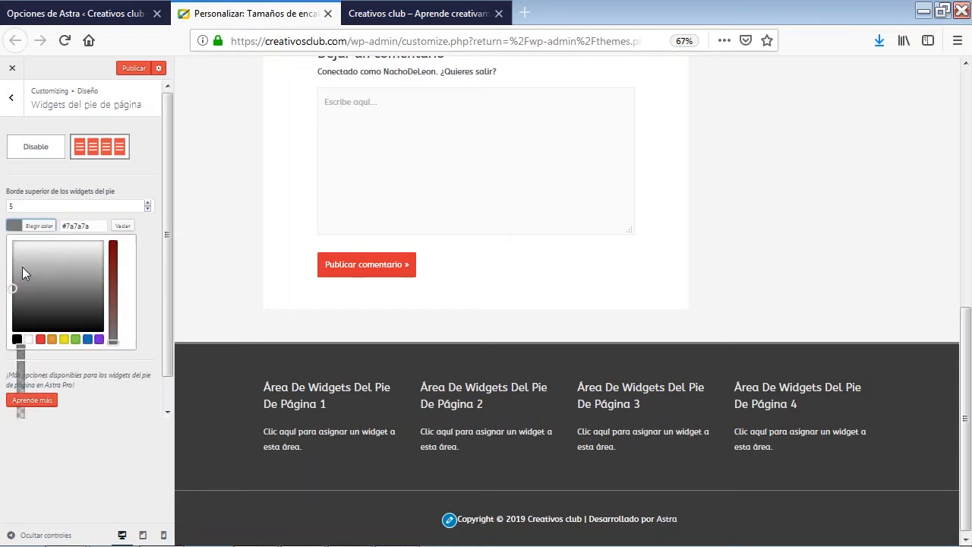
pyautogui.click(40, 340)
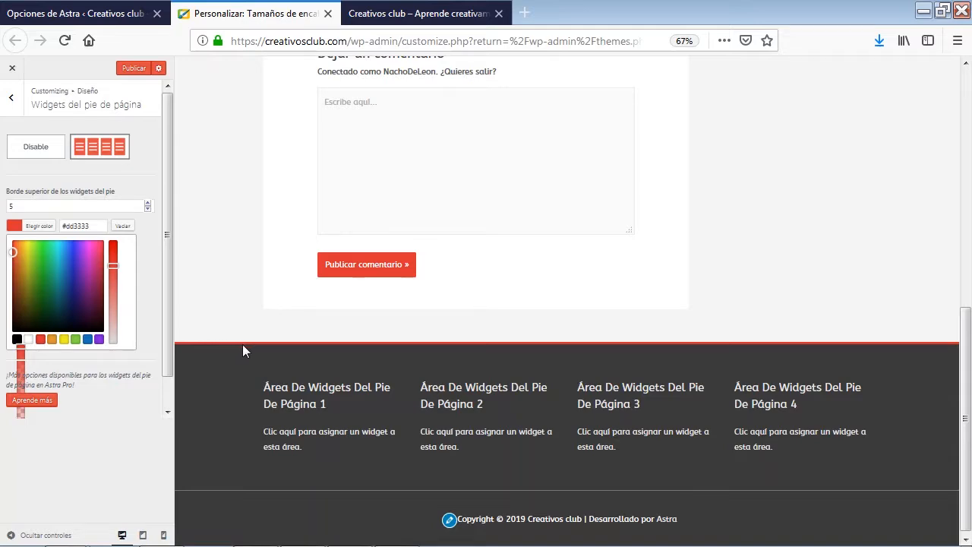
pyautogui.scroll(10, 242, 363)
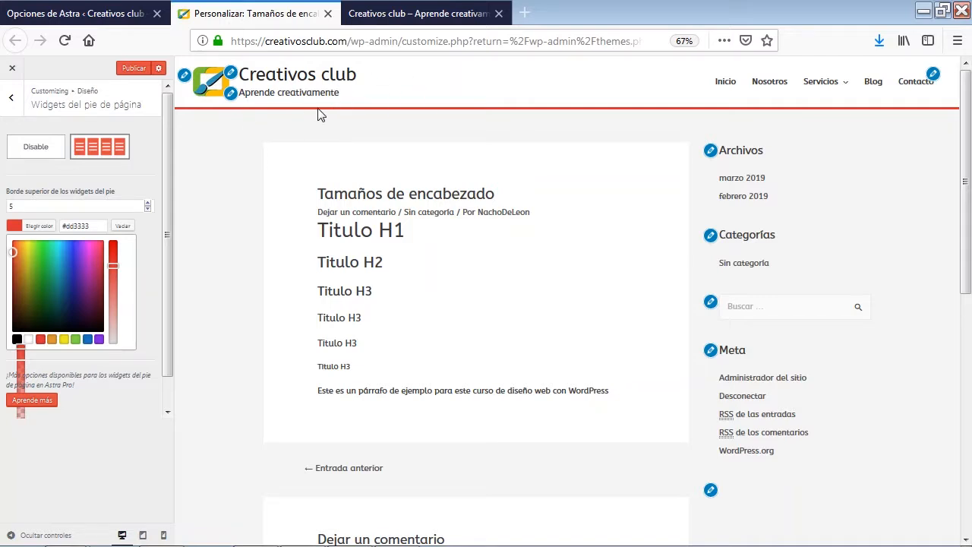
pyautogui.scroll(-3, 217, 304)
pyautogui.scroll(-3, 216, 357)
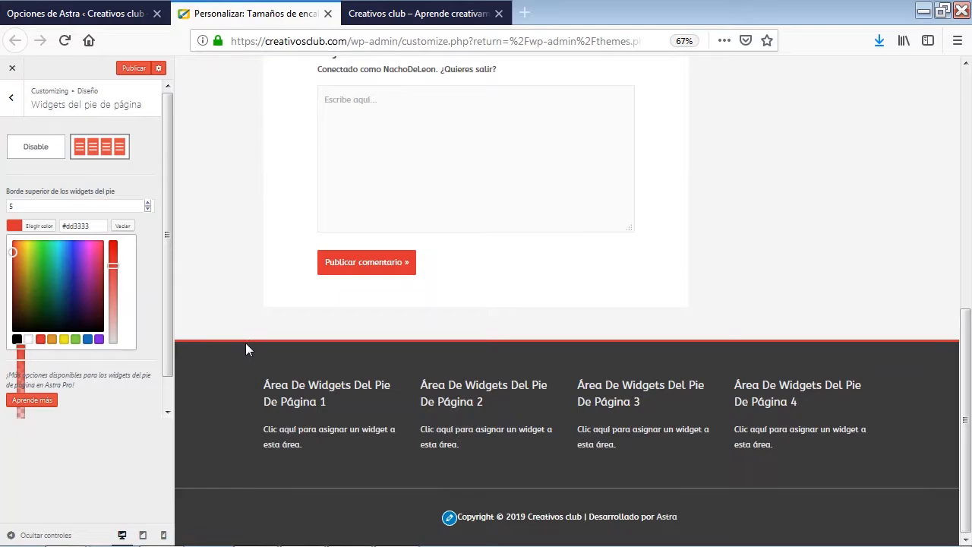
pyautogui.scroll(6, 245, 347)
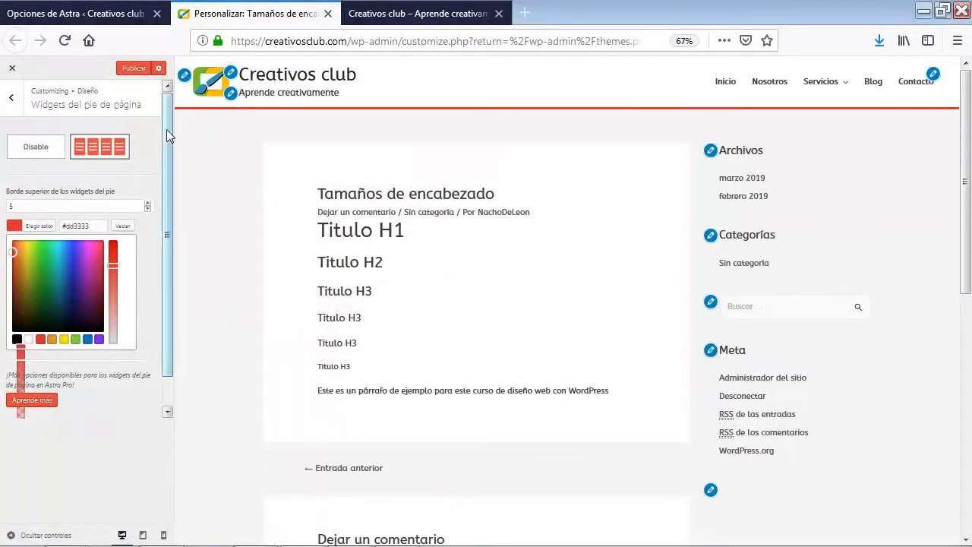
pyautogui.click(12, 99)
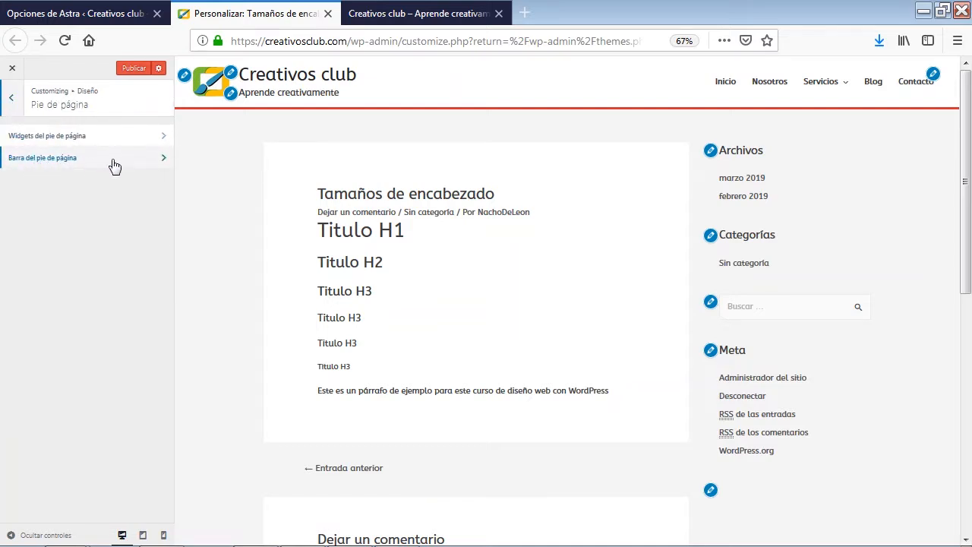
# Give the footer bar the two-section side-by-side layout and set Sección 2 to Menú del pie de página
pyautogui.click(72, 160)
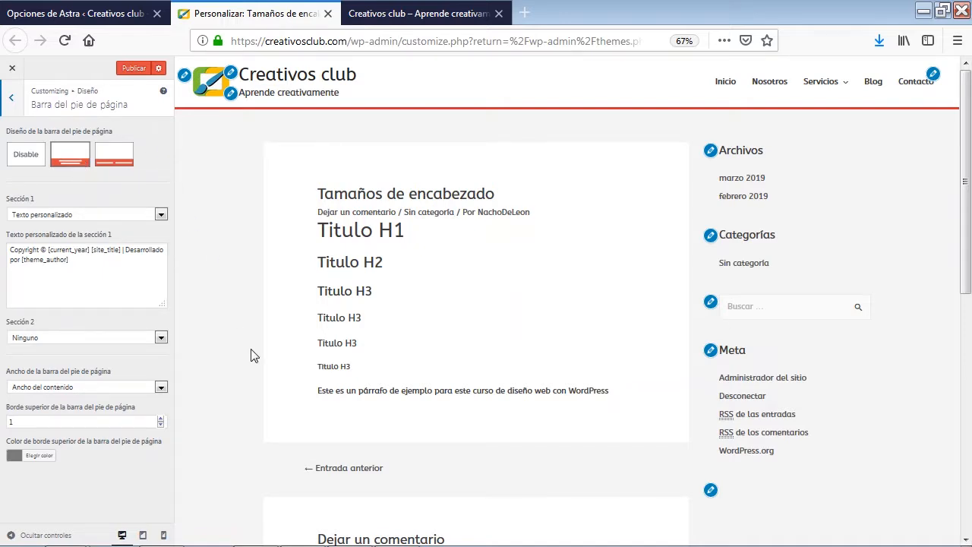
pyautogui.scroll(-10, 253, 357)
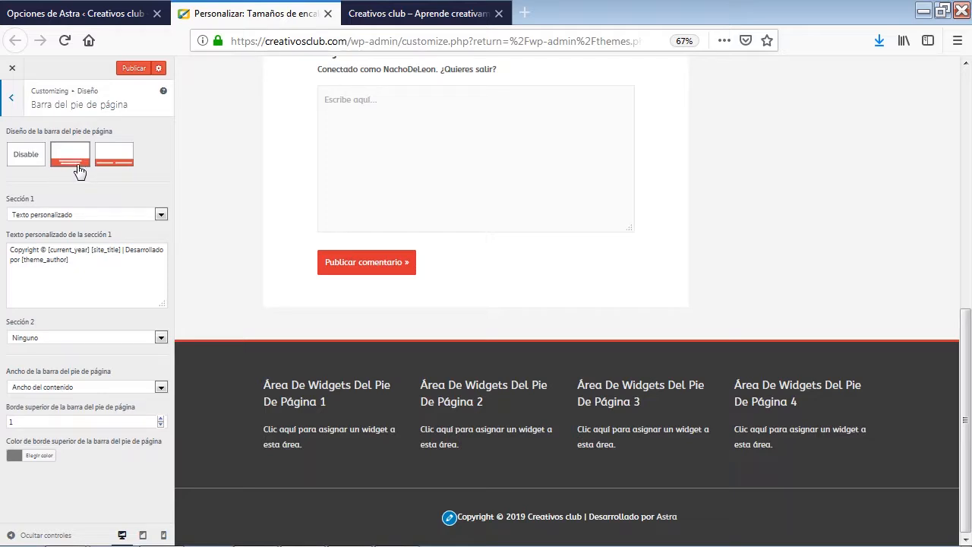
pyautogui.click(121, 168)
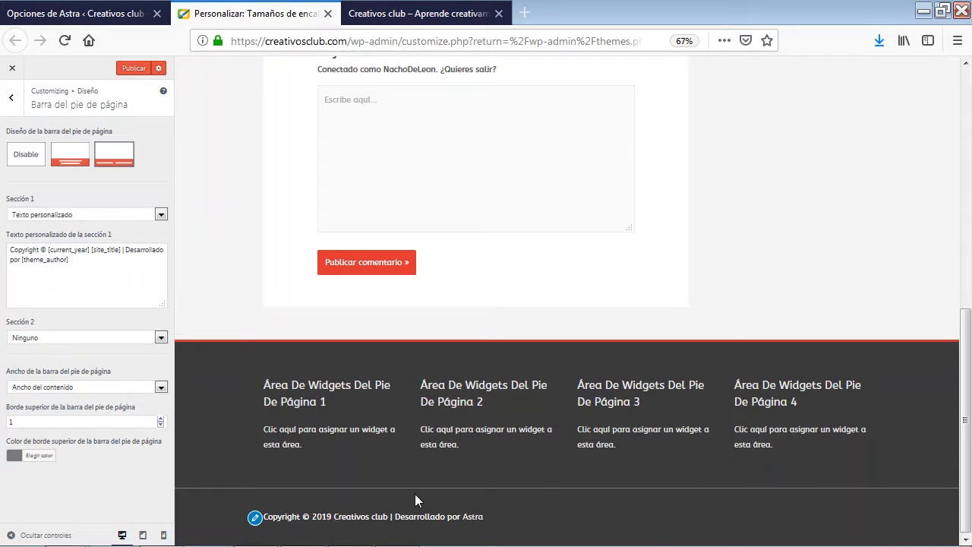
pyautogui.click(160, 338)
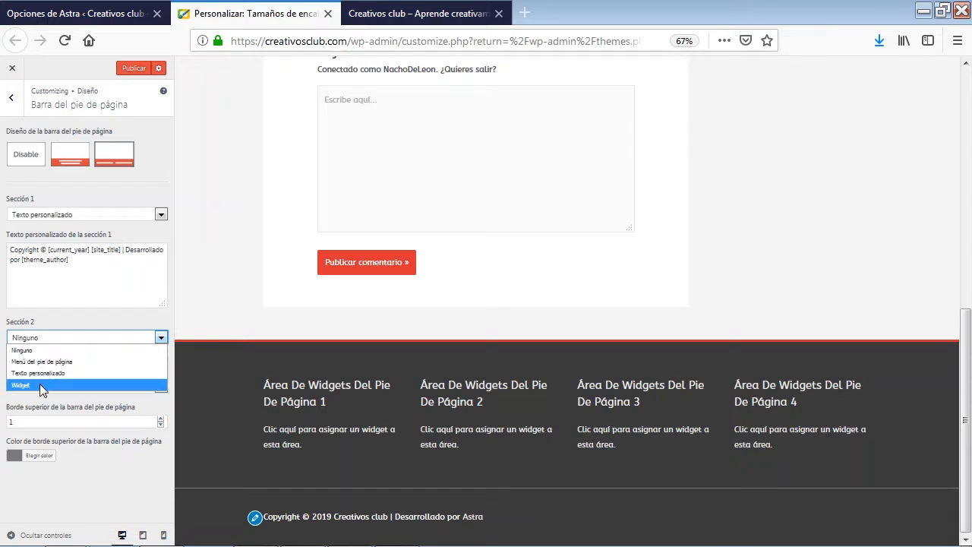
pyautogui.click(51, 363)
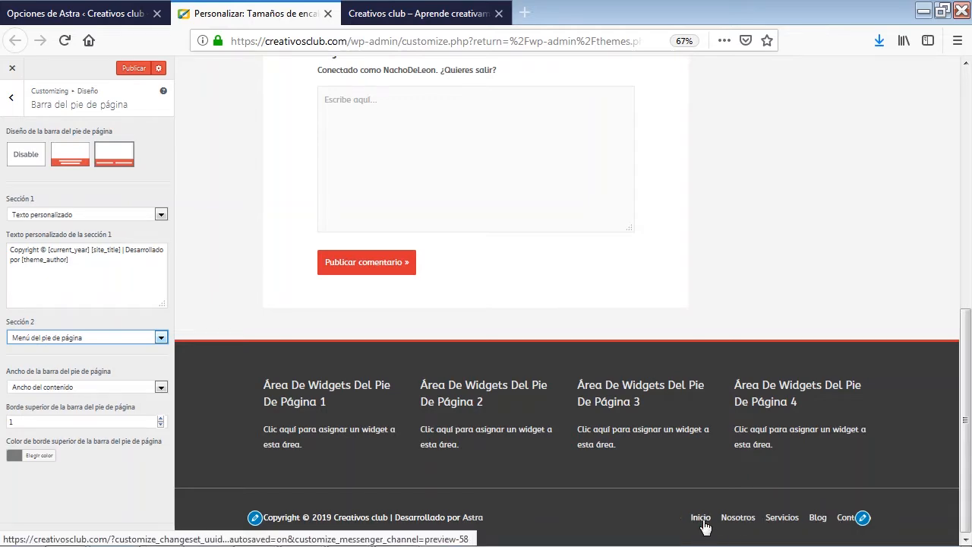
pyautogui.scroll(3, 744, 520)
pyautogui.scroll(3, 744, 520)
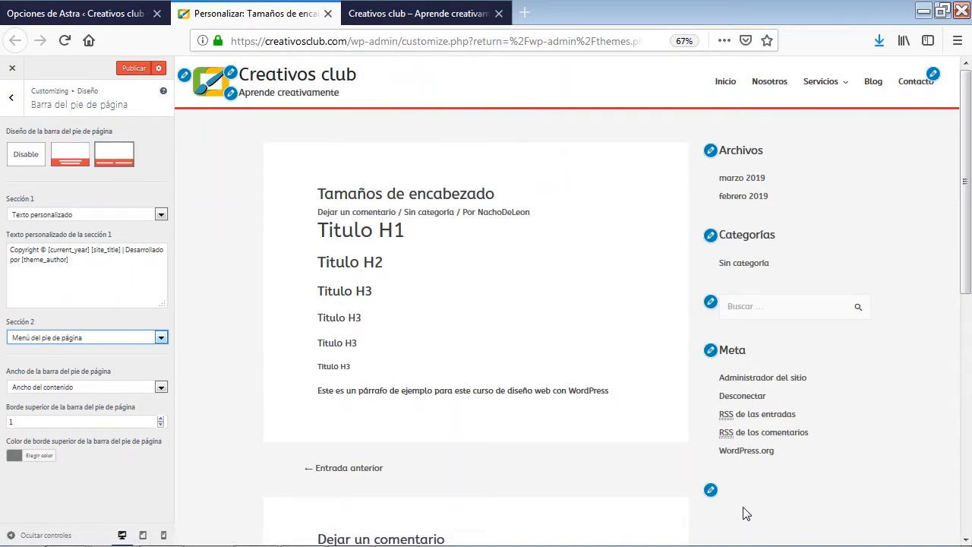
pyautogui.scroll(-6, 835, 278)
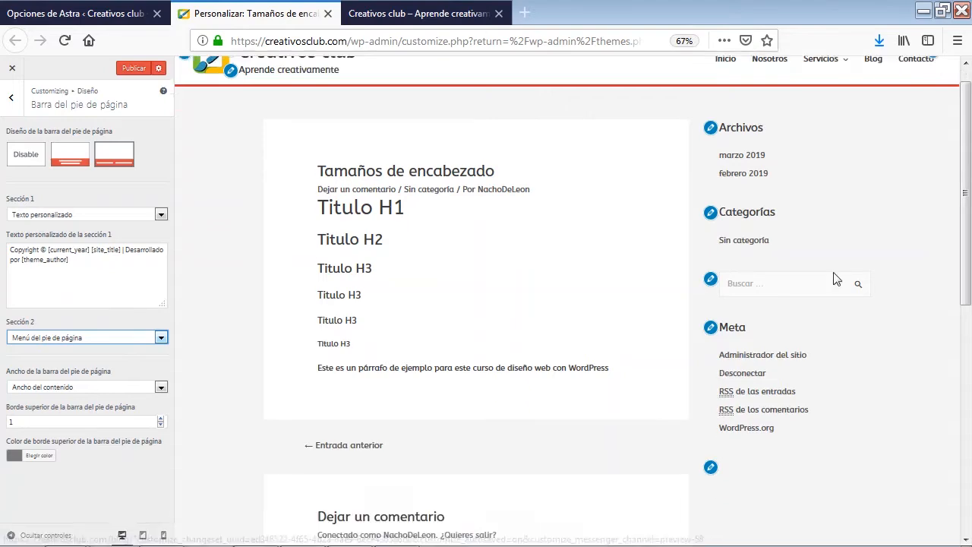
# Set the footer bar width to Ancho completo and review the finished footer from the Diseño sections
pyautogui.click(161, 389)
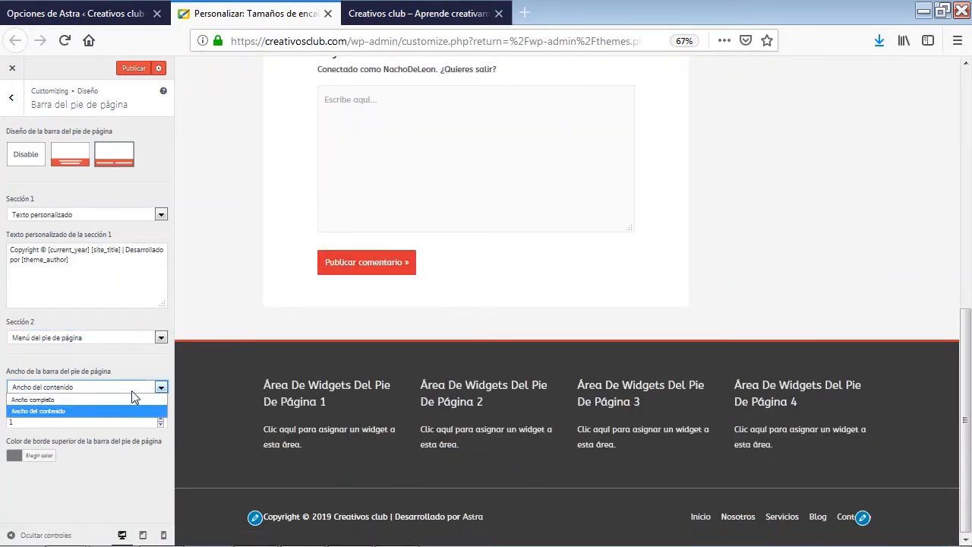
pyautogui.click(47, 400)
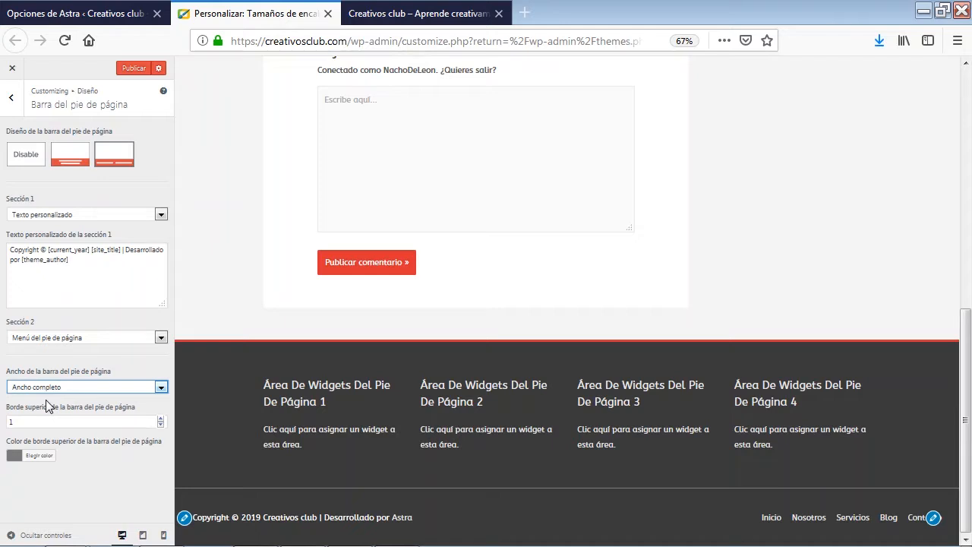
pyautogui.scroll(5, 250, 369)
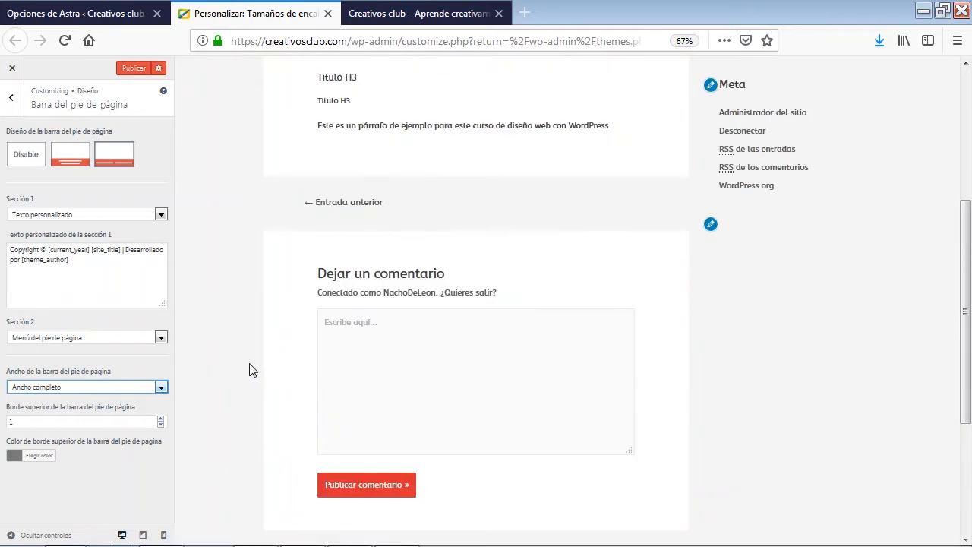
pyautogui.scroll(2, 250, 369)
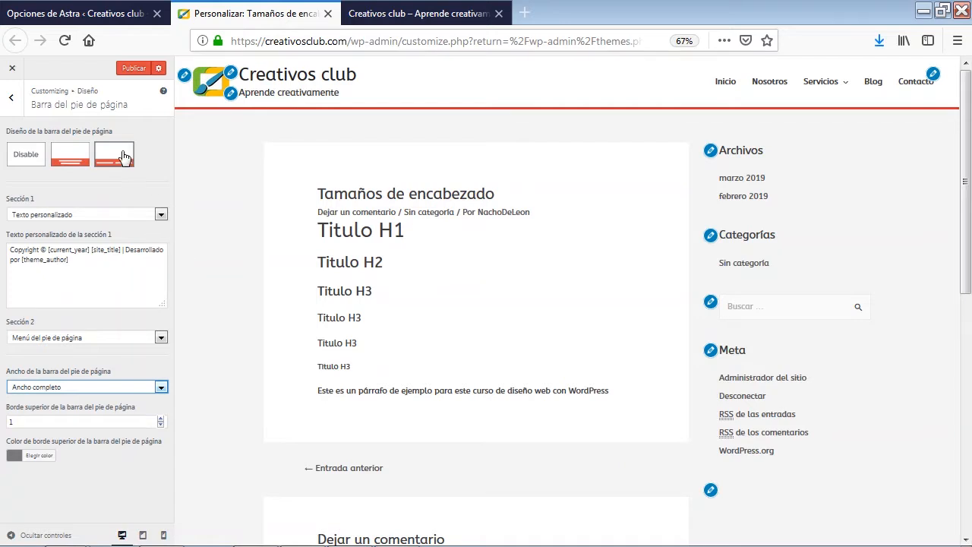
pyautogui.click(11, 98)
pyautogui.click(12, 99)
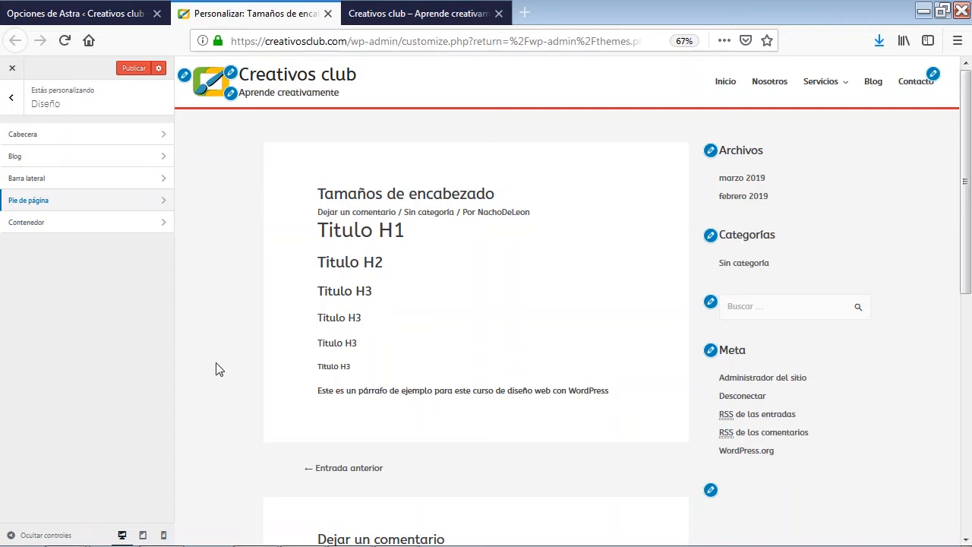
pyautogui.scroll(-6, 215, 369)
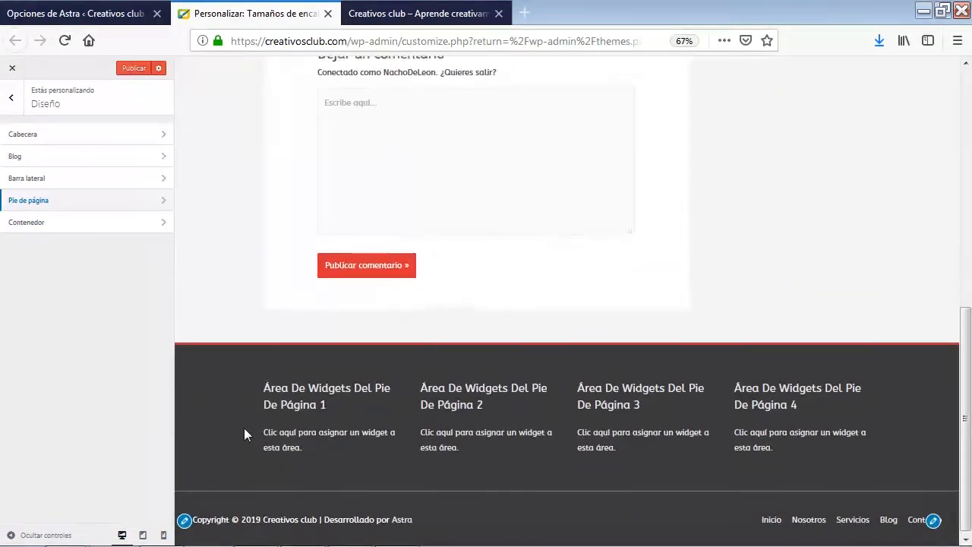
pyautogui.scroll(8, 244, 427)
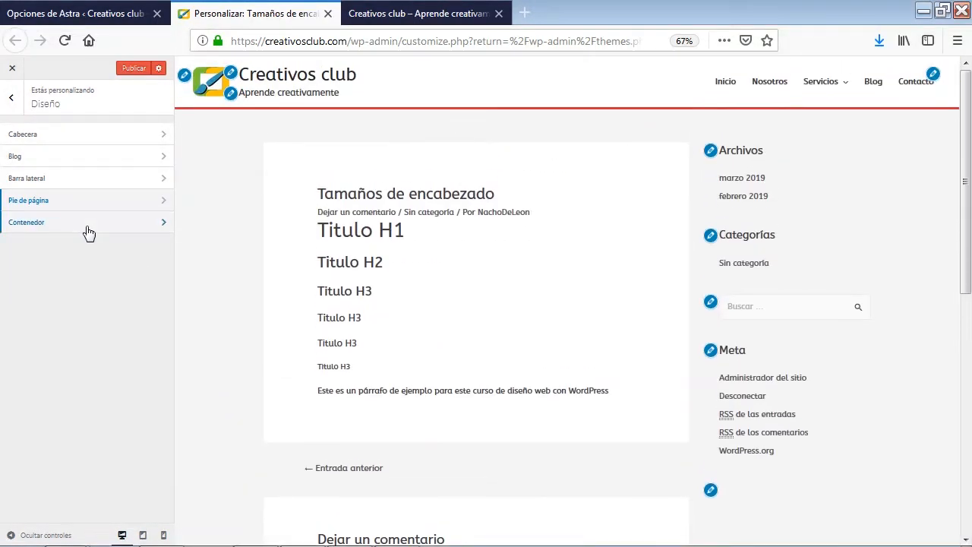
# Review the Contenedor settings and the default container options, then look over the page footer
pyautogui.click(87, 230)
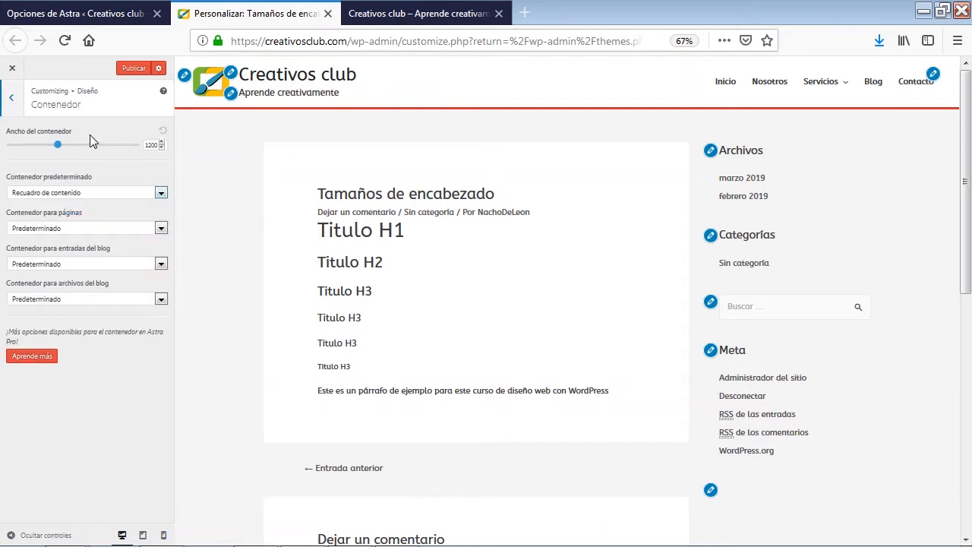
pyautogui.click(162, 194)
pyautogui.click(88, 193)
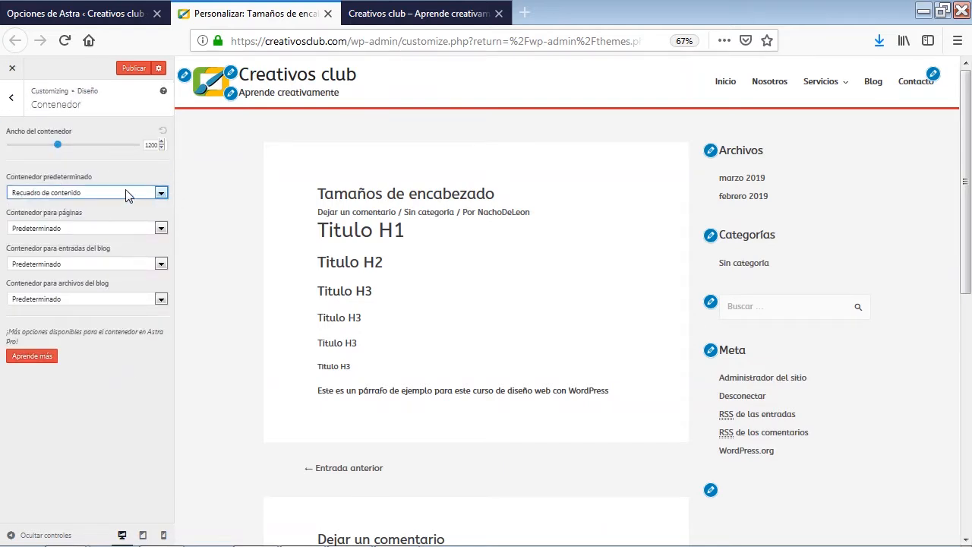
pyautogui.click(12, 99)
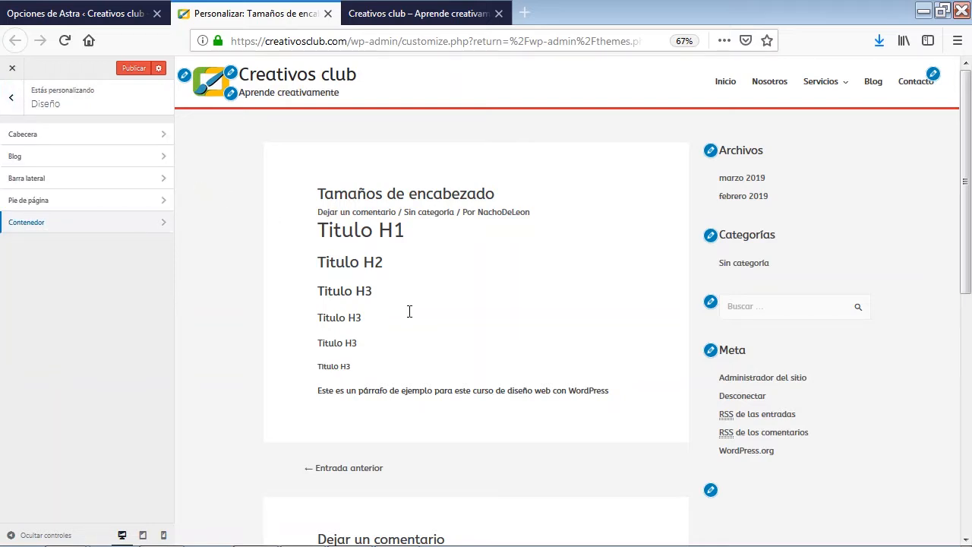
pyautogui.scroll(-7, 412, 319)
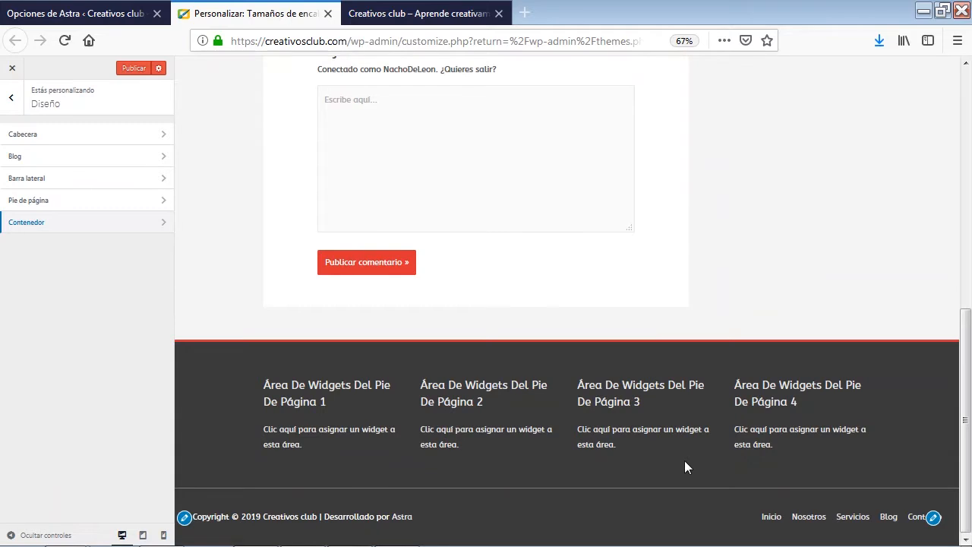
# Open the Widgets section of the customizer and compare its widget areas with the sidebar and footer in the page preview
pyautogui.scroll(1, 224, 276)
pyautogui.scroll(8, 225, 276)
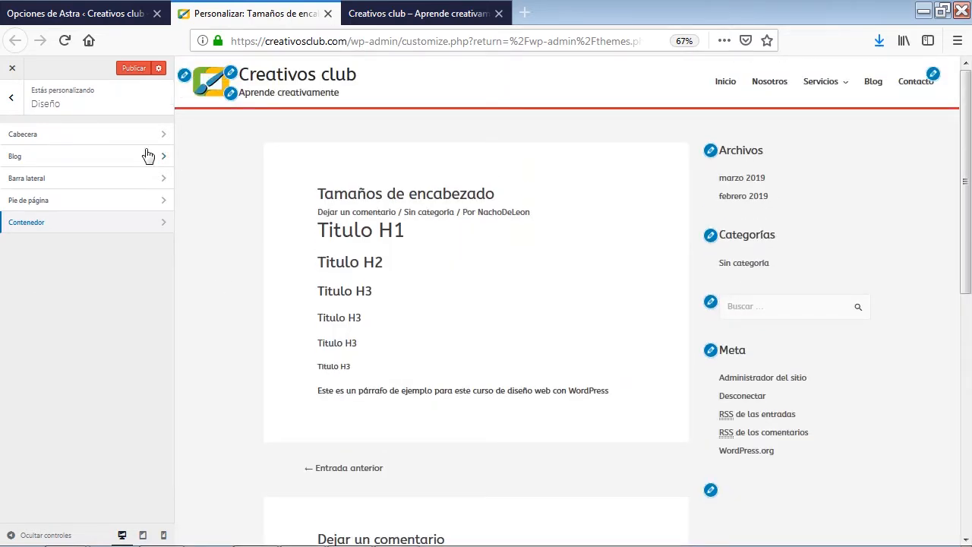
pyautogui.click(11, 99)
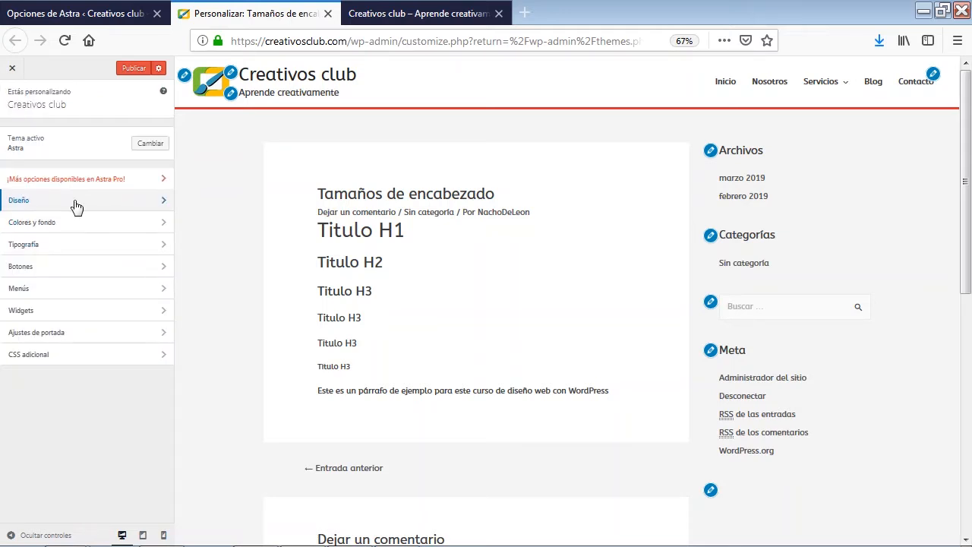
pyautogui.click(94, 311)
pyautogui.scroll(-5, 304, 329)
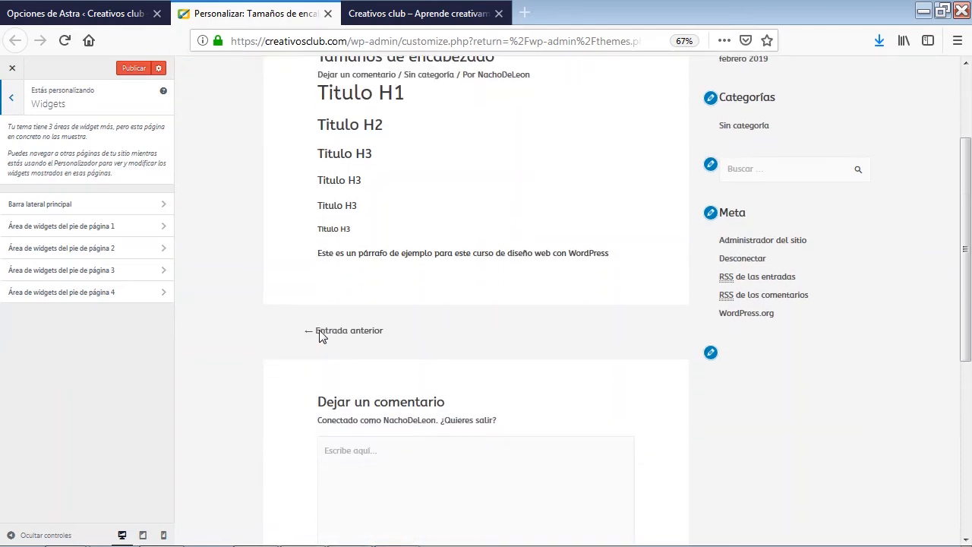
pyautogui.scroll(-2, 319, 330)
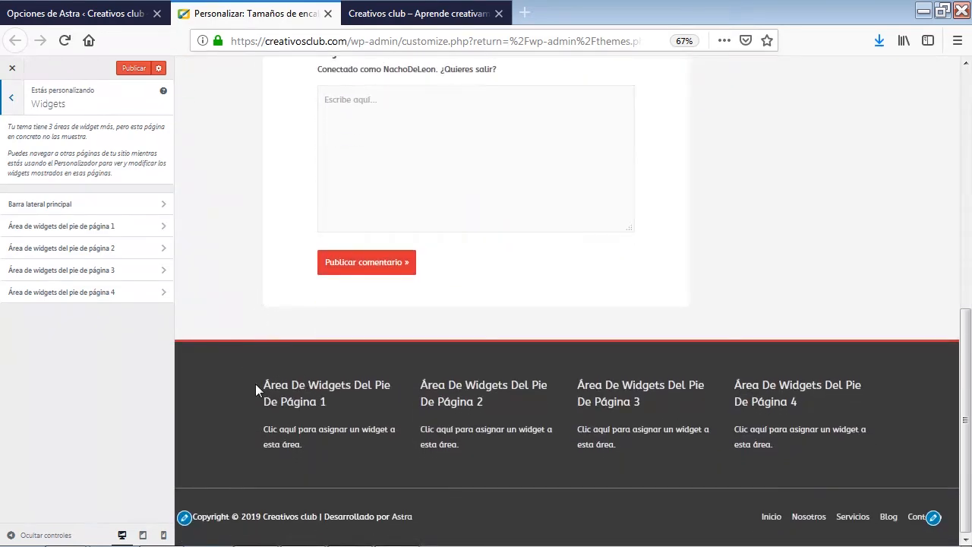
pyautogui.scroll(10, 253, 385)
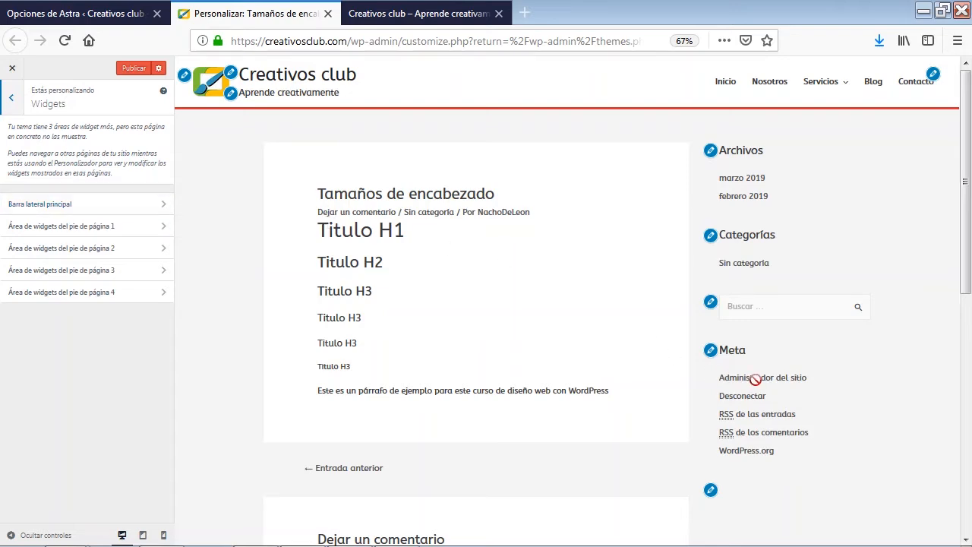
pyautogui.scroll(-5, 756, 387)
pyautogui.scroll(-2, 756, 387)
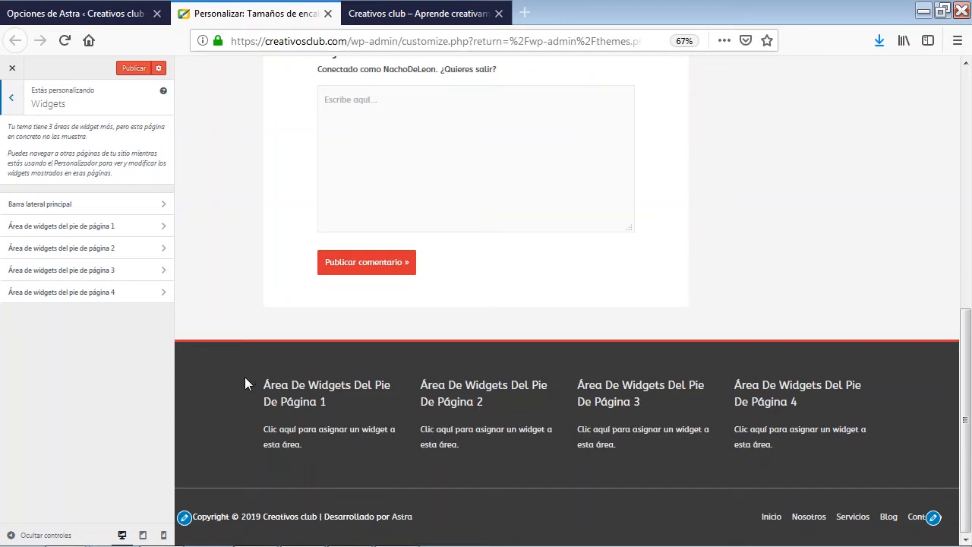
# Return to the main customizer sections and load the Creativos club home page in the preview
pyautogui.click(10, 103)
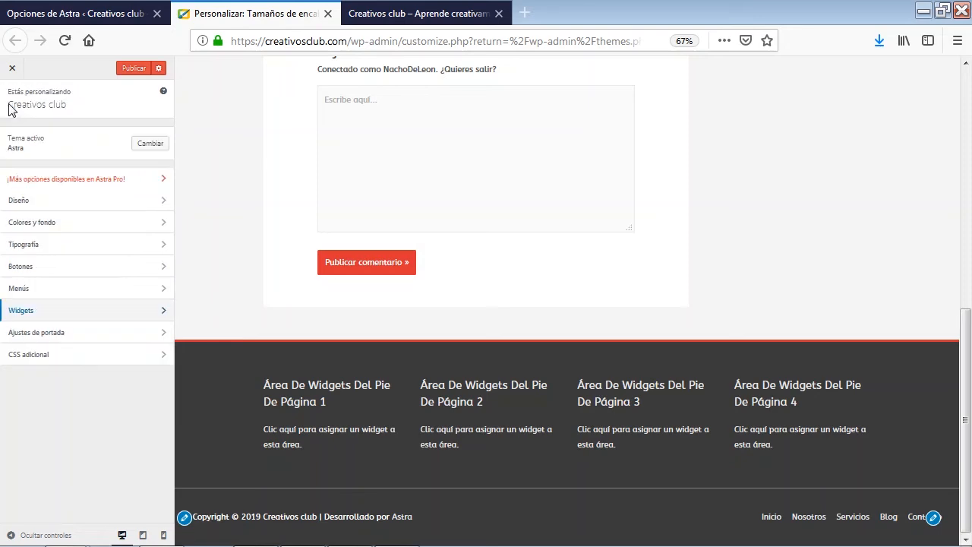
pyautogui.scroll(10, 249, 329)
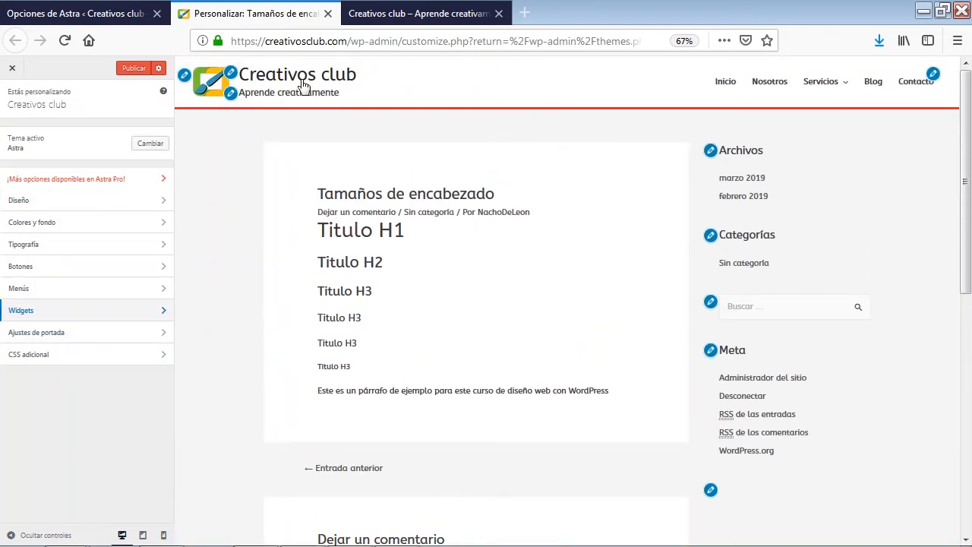
pyautogui.click(304, 92)
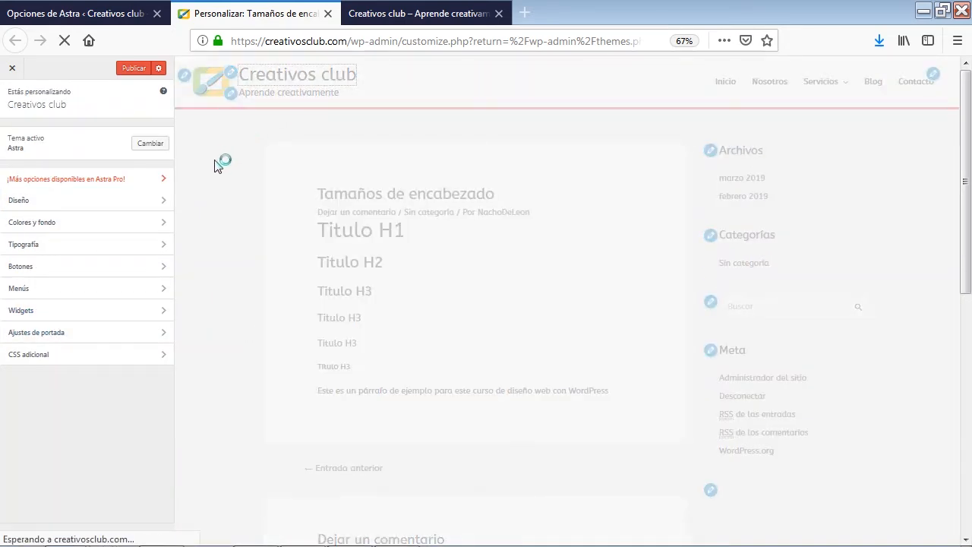